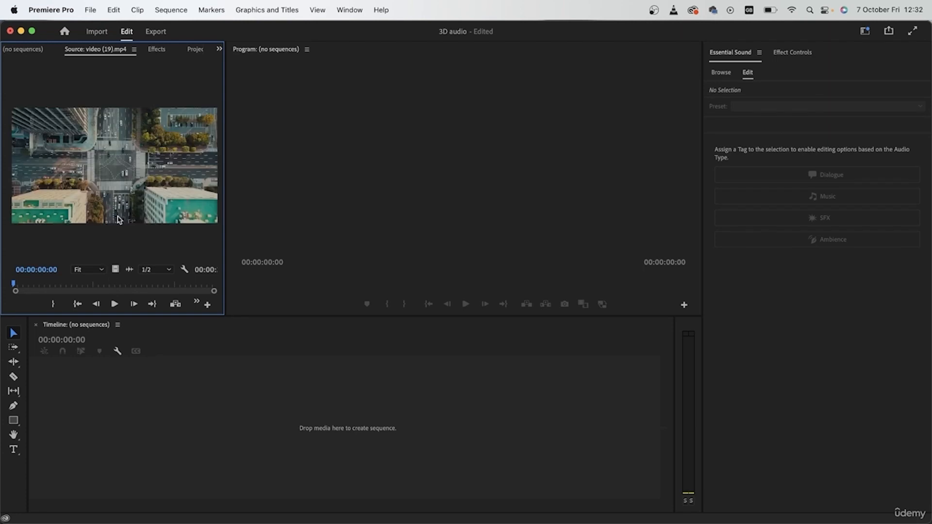
- Create a sequence from video (19).mp4 and remove the vertical guide from the program image
{"action": "left_click_drag", "start_coordinate": [13, 288], "coordinate": [48, 286]}
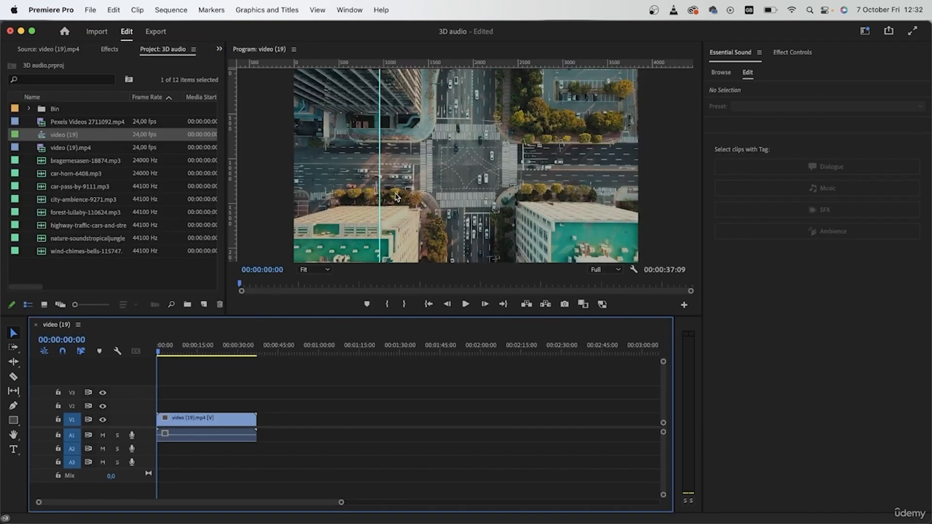
{"action": "left_click_drag", "start_coordinate": [380, 176], "coordinate": [233, 176]}
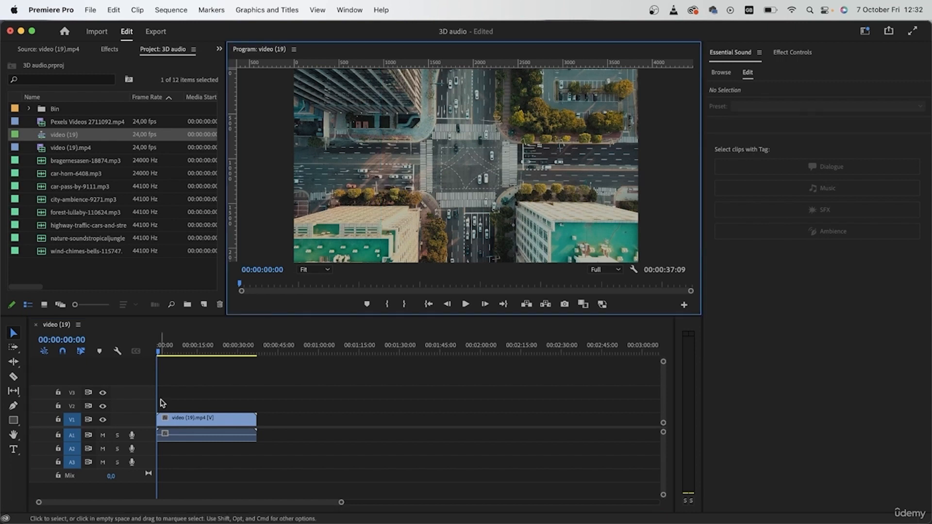
- Delete only the linked audio of video (19).mp4 from the timeline and play the opening seconds of the silent clip
{"action": "left_click", "coordinate": [212, 435], "text": "alt"}
{"action": "key", "text": "Delete"}
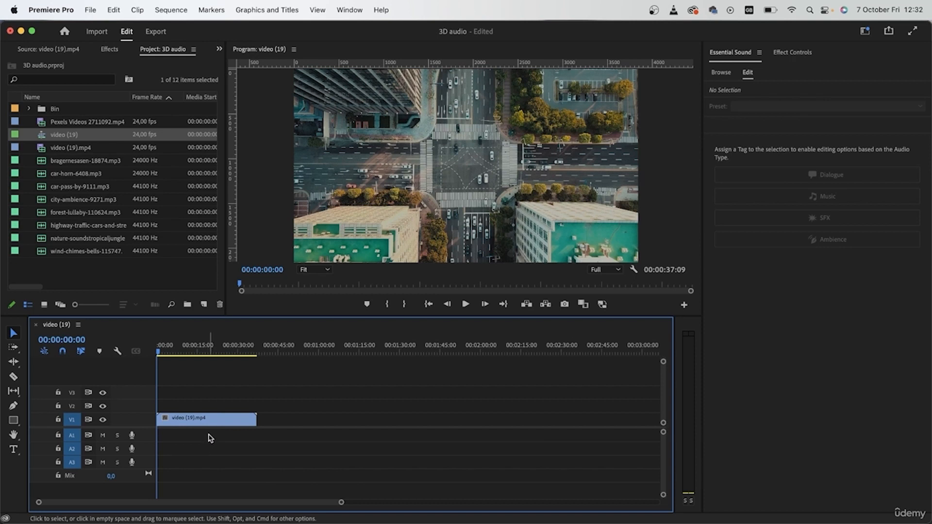
{"action": "key", "text": "space"}
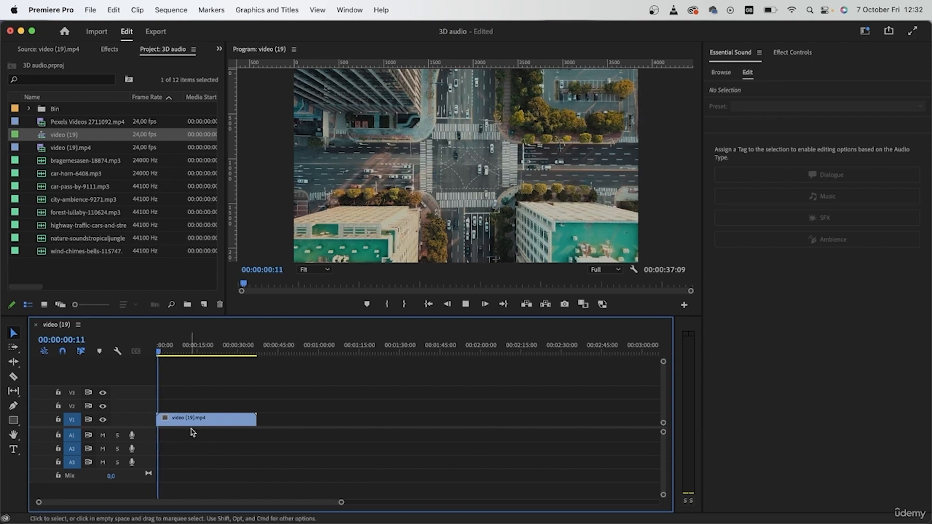
{"action": "key", "text": "space"}
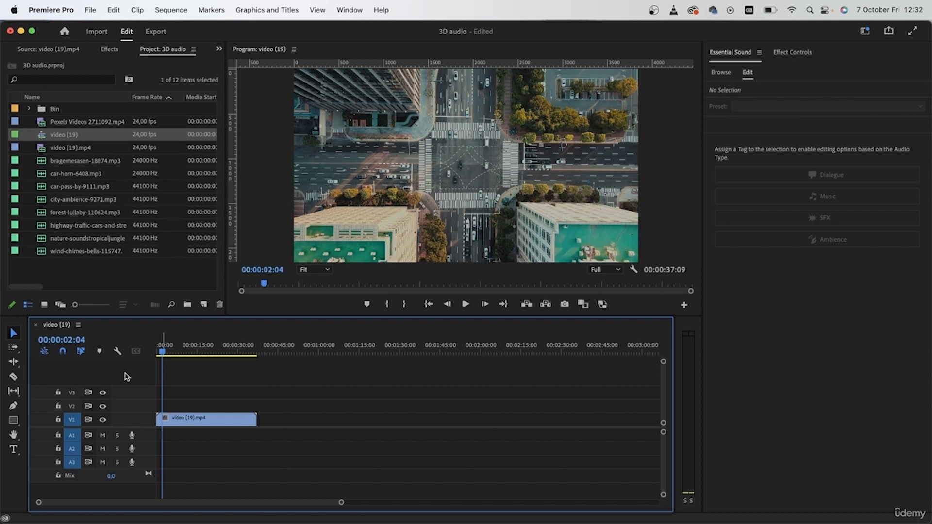
- Place city-ambience-9271.mp3 at the start of track A1 under the video and play it back from the beginning
{"action": "left_click", "coordinate": [791, 429]}
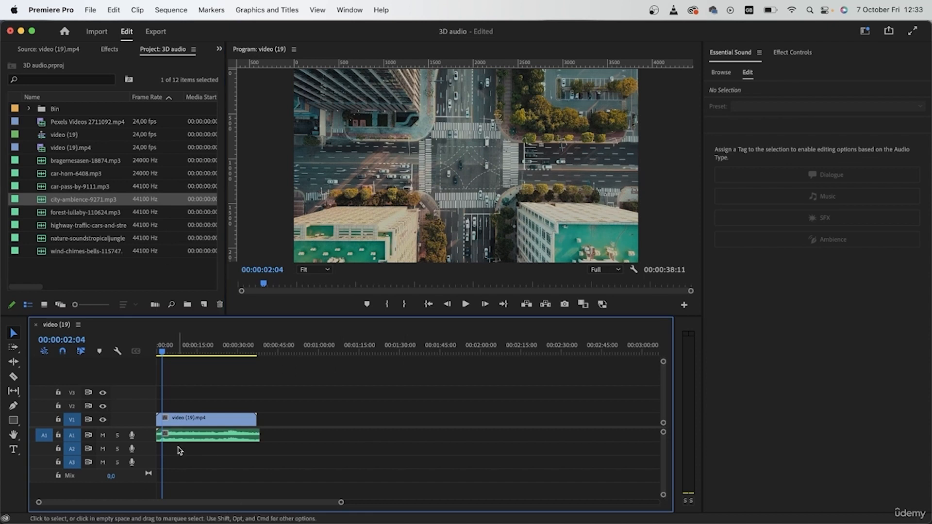
{"action": "scroll", "coordinate": [182, 435], "scroll_direction": "up", "scroll_amount": 5}
{"action": "scroll", "coordinate": [182, 435], "scroll_direction": "left", "scroll_amount": 3}
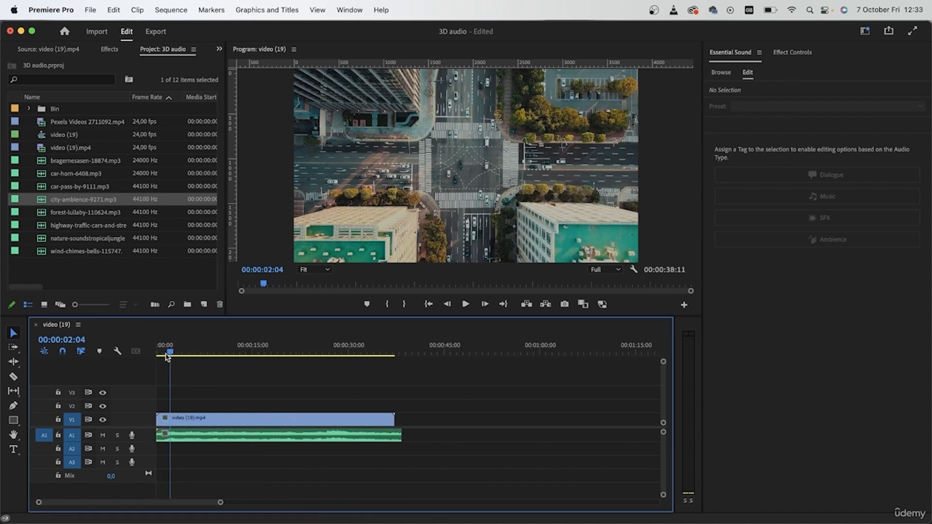
{"action": "left_click_drag", "start_coordinate": [166, 357], "coordinate": [157, 356]}
{"action": "key", "text": "space"}
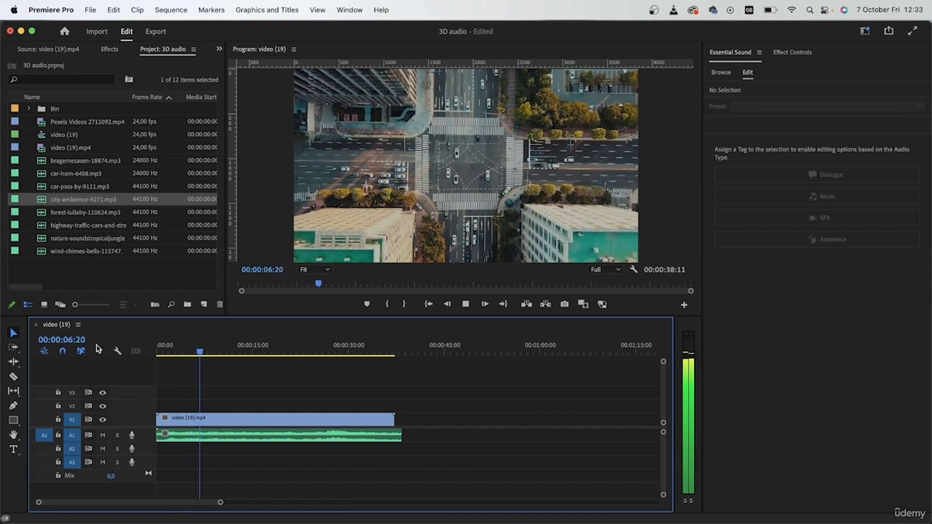
{"action": "key", "text": "space"}
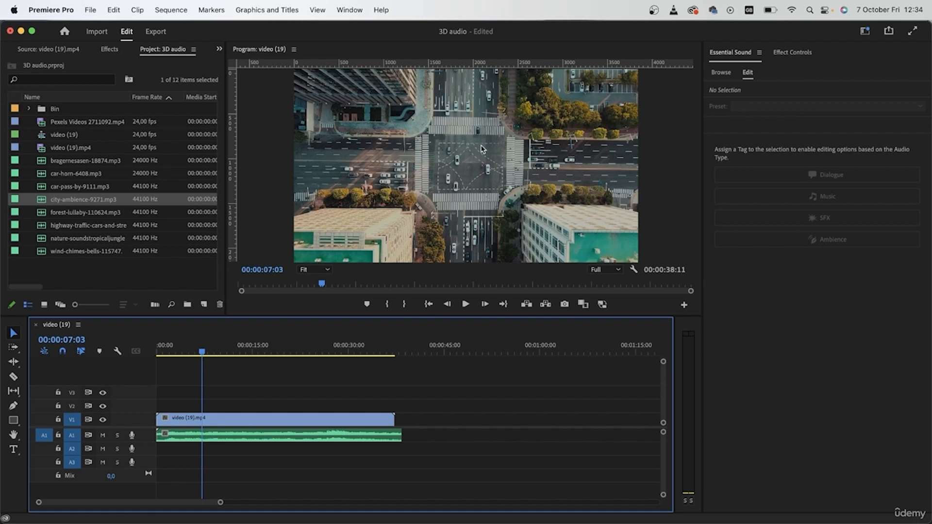
{"action": "left_click_drag", "start_coordinate": [205, 355], "coordinate": [319, 355]}
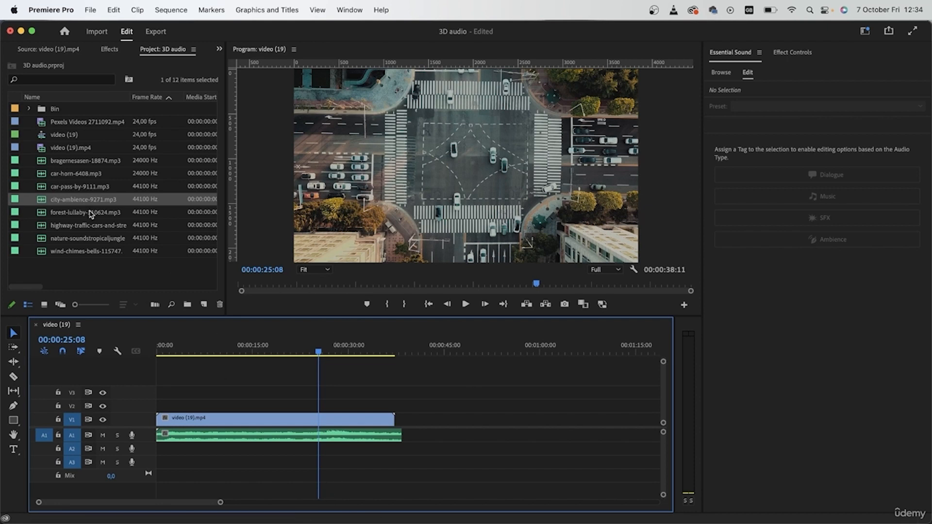
- Add car-horn-6408.mp3 at the start of track A2 and audition it with the track soloed, ending with solo off
{"action": "left_click", "coordinate": [81, 174]}
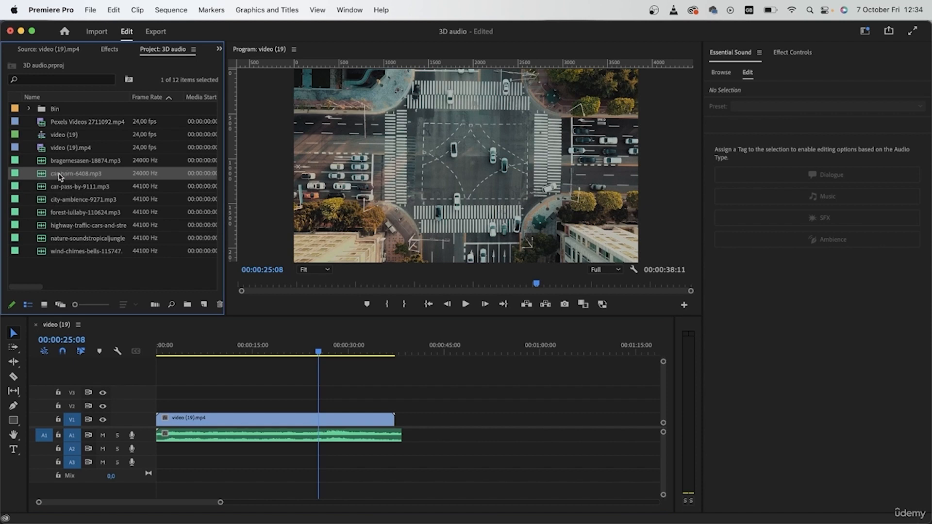
{"action": "left_click_drag", "start_coordinate": [56, 173], "coordinate": [137, 464]}
{"action": "left_click_drag", "start_coordinate": [138, 464], "coordinate": [159, 450]}
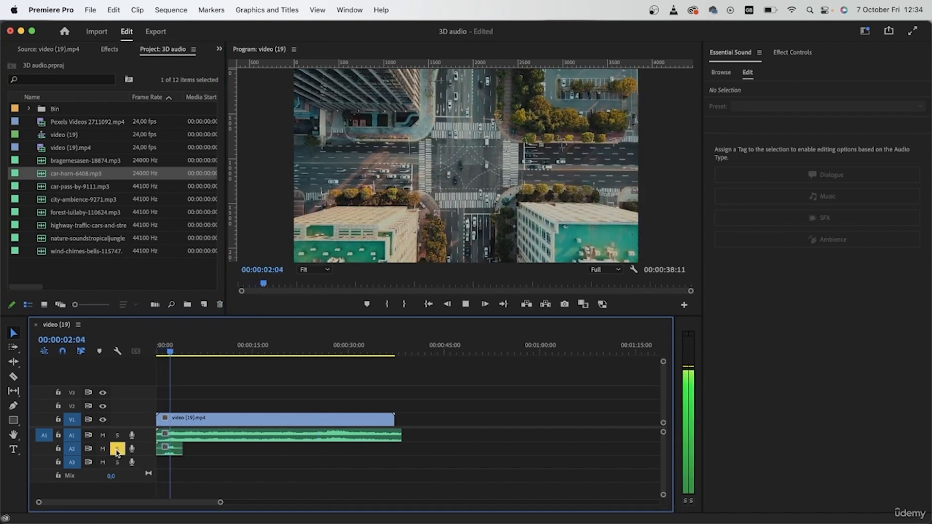
{"action": "key", "text": "space"}
{"action": "left_click", "coordinate": [117, 451]}
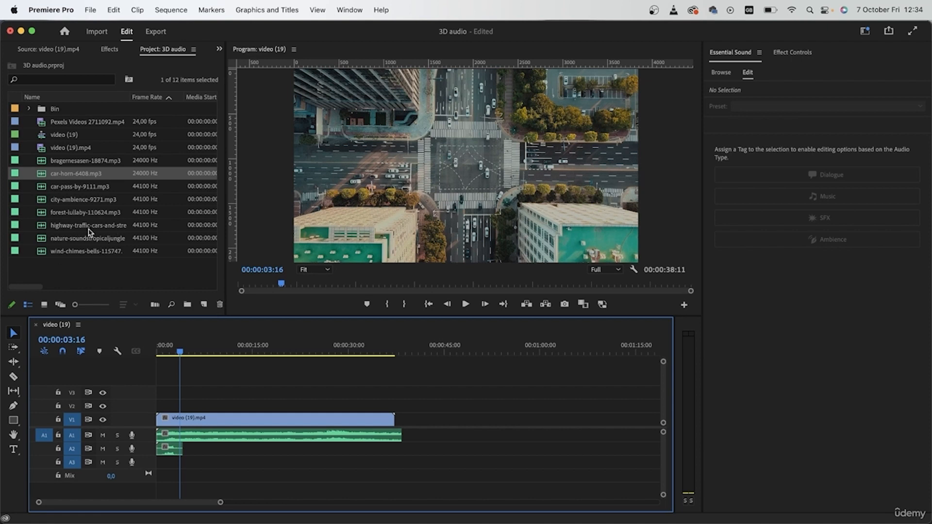
- Add the highway-traffic-cars-and-street-sounds clip at the start of track A3 and audition it soloed, ending with solo off
{"action": "left_click_drag", "start_coordinate": [51, 225], "coordinate": [165, 462]}
{"action": "left_click", "coordinate": [118, 462]}
{"action": "key", "text": "space"}
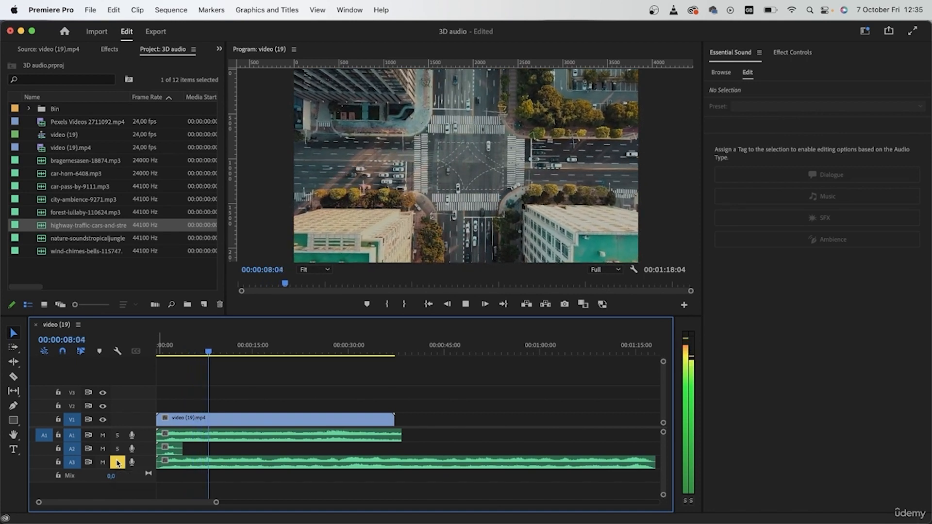
{"action": "key", "text": "space"}
{"action": "left_click", "coordinate": [118, 462]}
- Add car-pass-by-9111.mp3 at the start of a new track A4 and audition it soloed, ending with solo off
{"action": "left_click", "coordinate": [80, 189]}
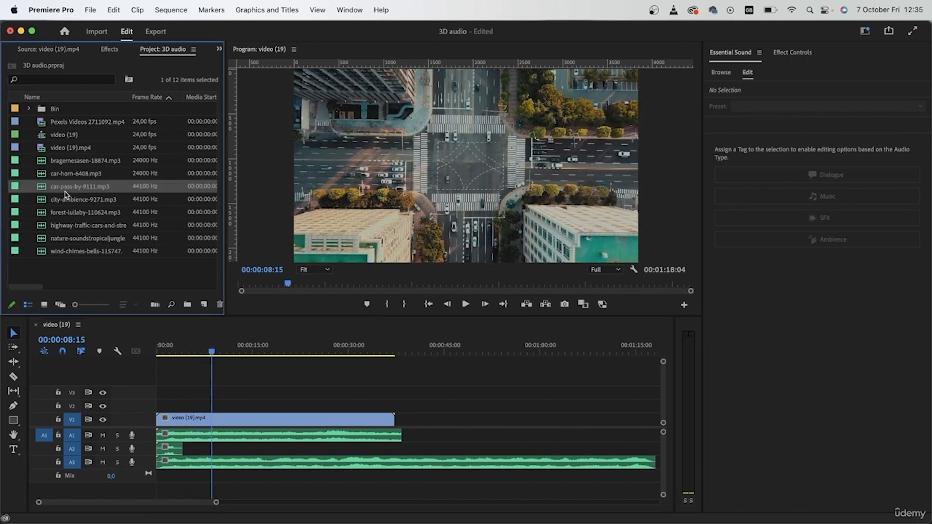
{"action": "left_click_drag", "start_coordinate": [45, 188], "coordinate": [167, 475]}
{"action": "key", "text": "Home"}
{"action": "left_click", "coordinate": [117, 474]}
{"action": "key", "text": "space"}
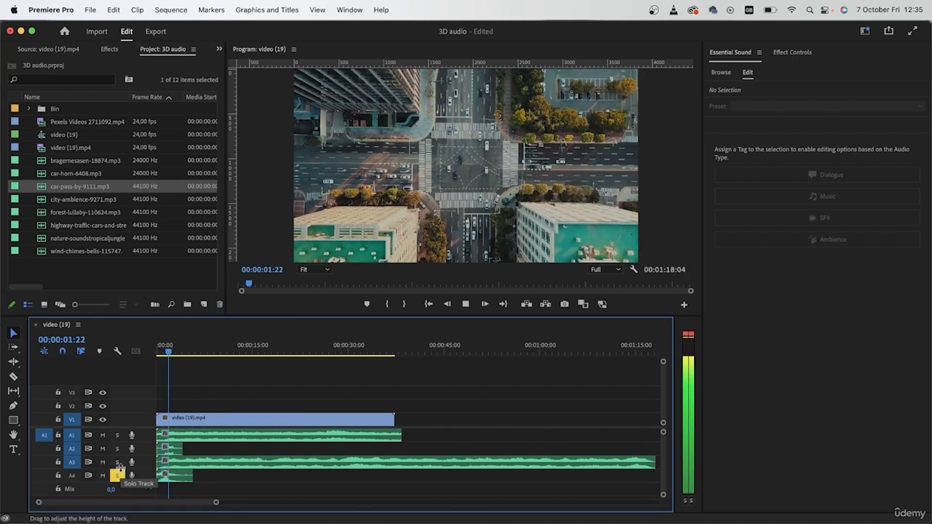
{"action": "key", "text": "space"}
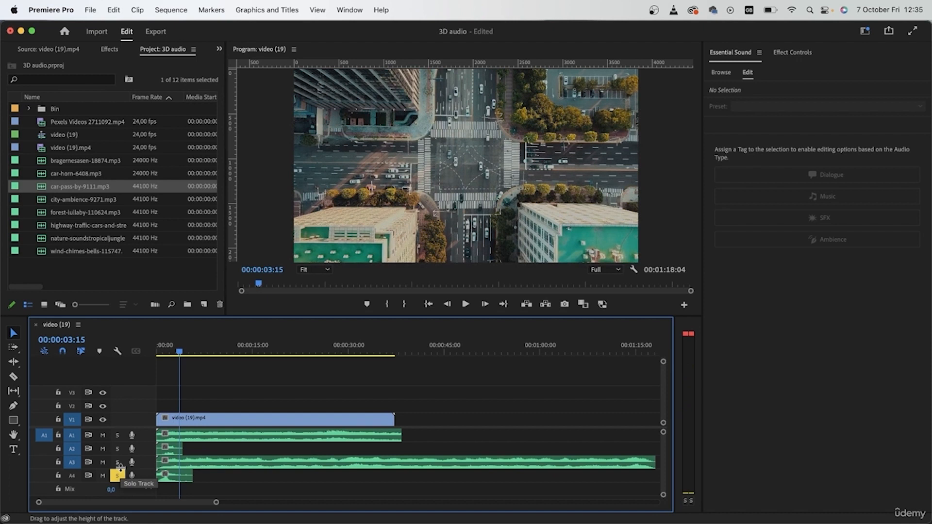
{"action": "left_click", "coordinate": [118, 472]}
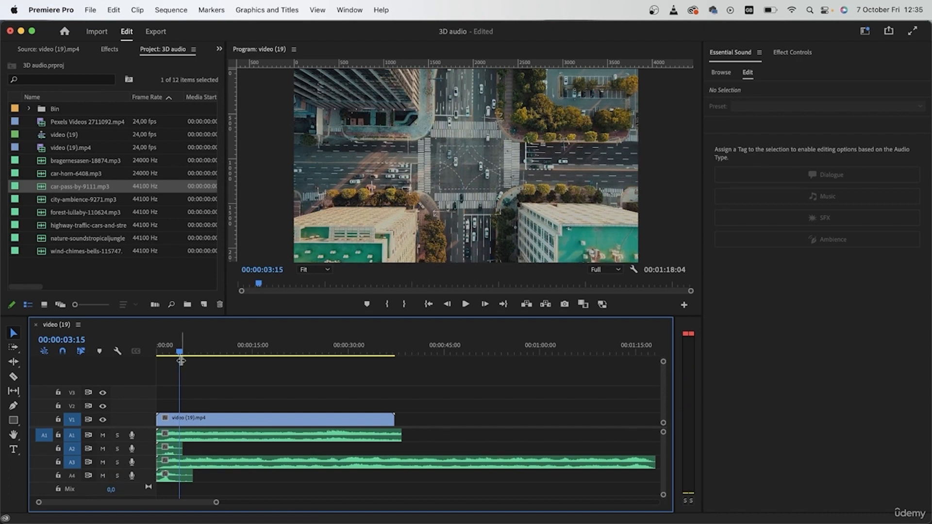
- Play the sequence from the beginning to hear all four sound tracks mixed together
{"action": "key", "text": "Home"}
{"action": "key", "text": "space"}
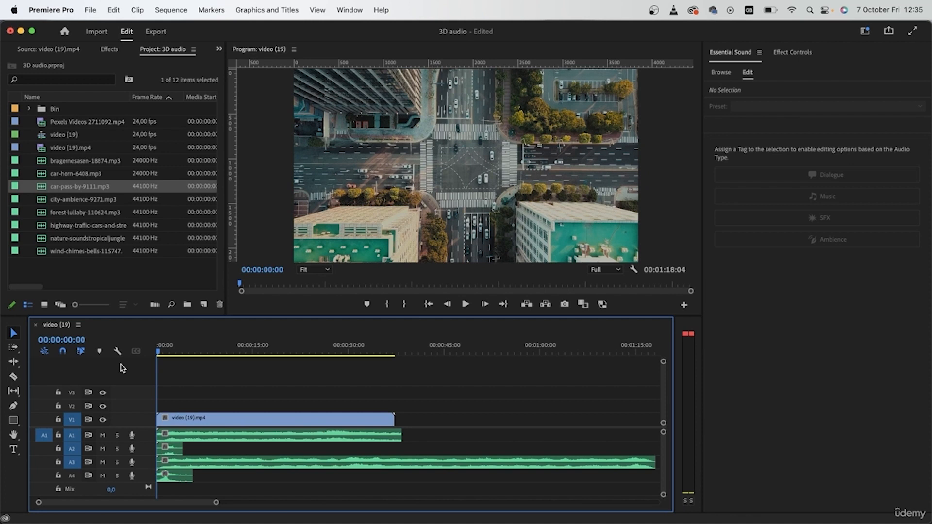
{"action": "key", "text": "space"}
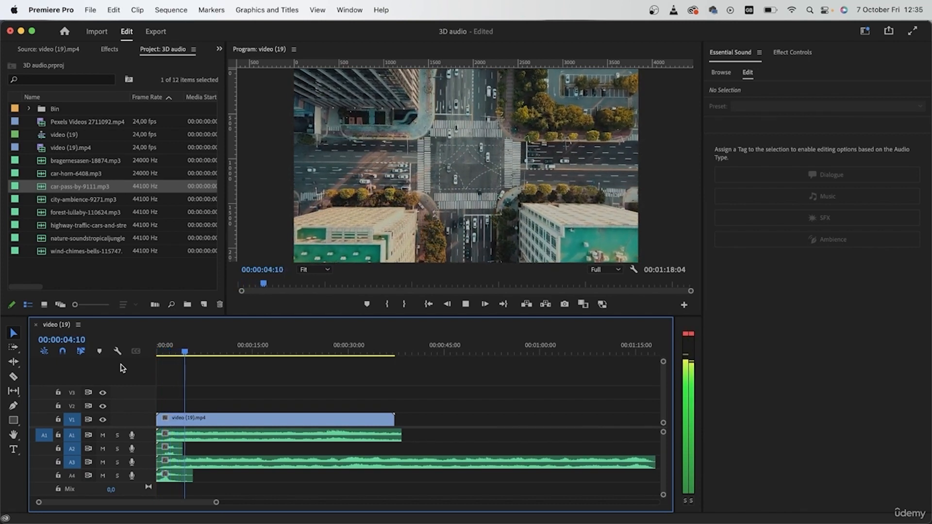
{"action": "key", "text": "space"}
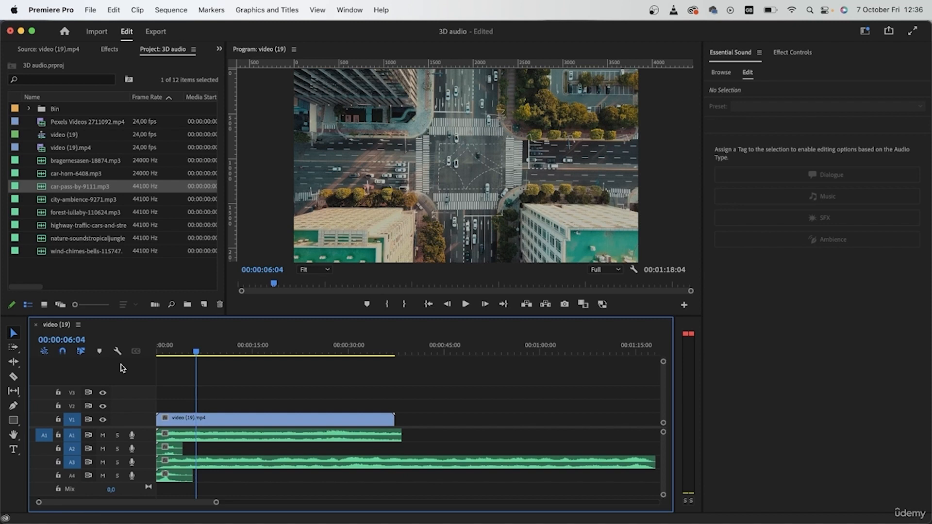
- Copy the car horn clip to about 15, 22 and 33 s on A2, and arrange car-pass-by clips at about 6 and 26 s on A4
{"action": "left_click", "coordinate": [172, 451]}
{"action": "left_click", "coordinate": [249, 494]}
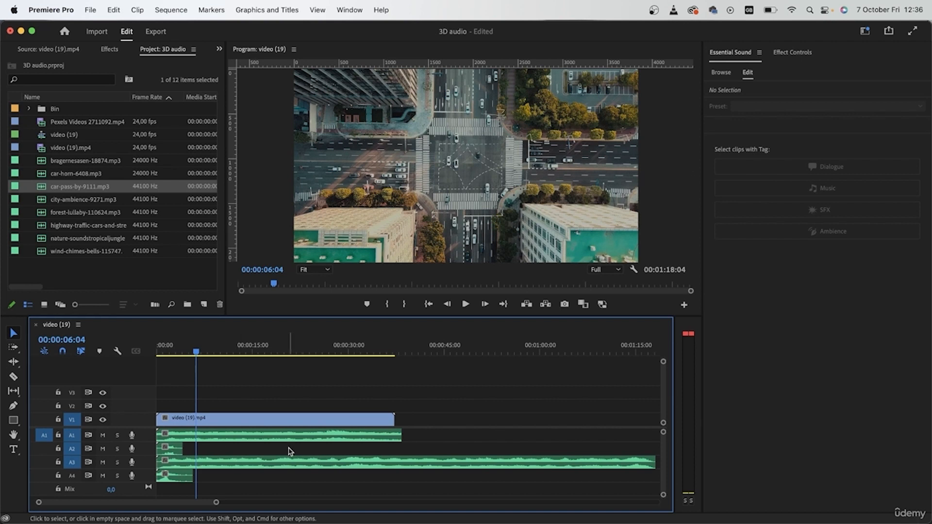
{"action": "left_click", "coordinate": [171, 451]}
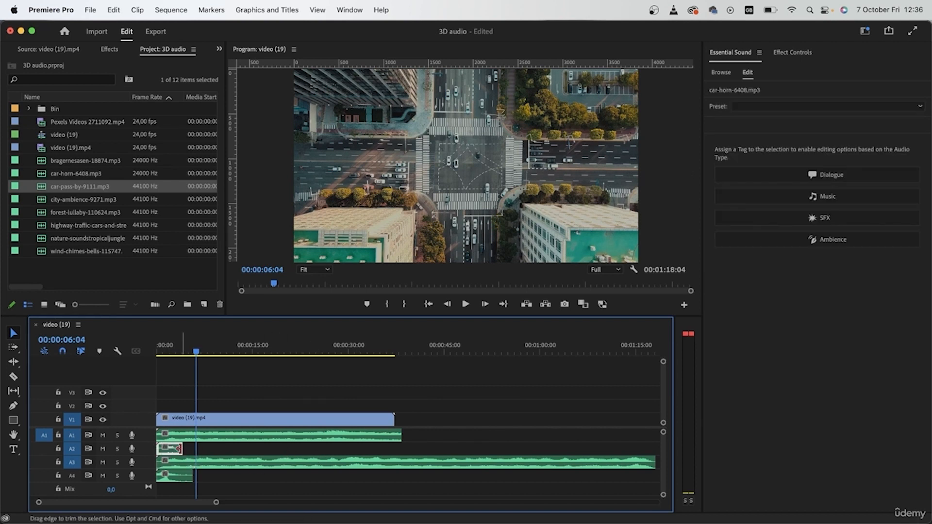
{"action": "left_click_drag", "start_coordinate": [171, 451], "coordinate": [383, 457]}
{"action": "left_click", "coordinate": [166, 478]}
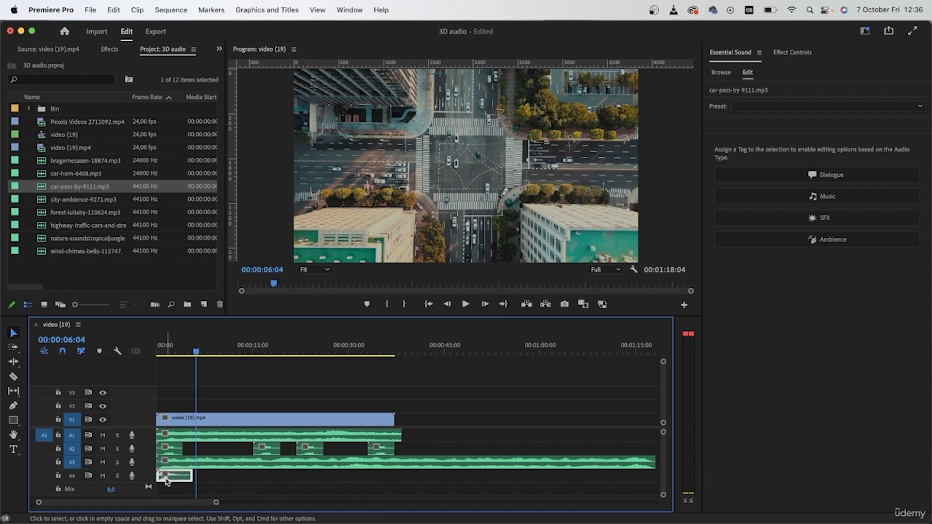
{"action": "left_click_drag", "start_coordinate": [166, 479], "coordinate": [358, 478]}
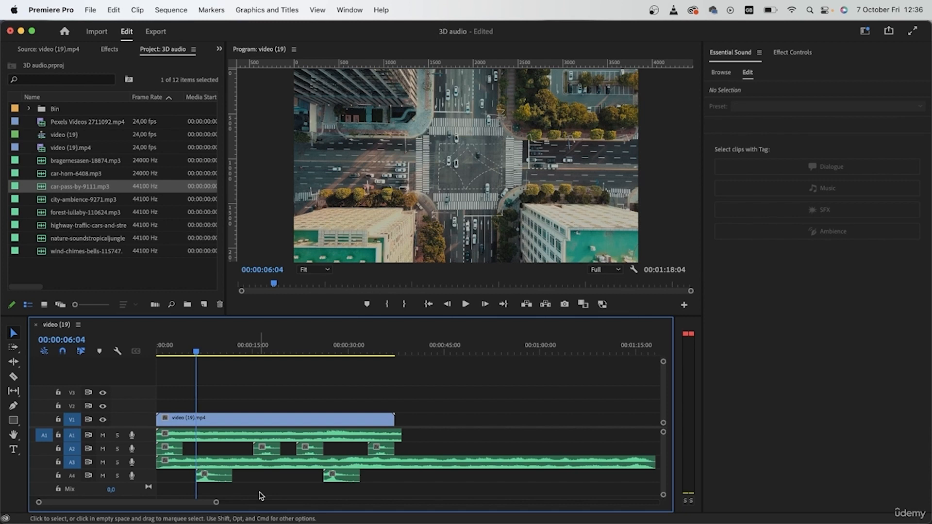
- Cut the highway traffic clip on A3 at the video's end, delete the remainder, and apply default audio transitions to both clip ends
{"action": "left_click", "coordinate": [297, 464]}
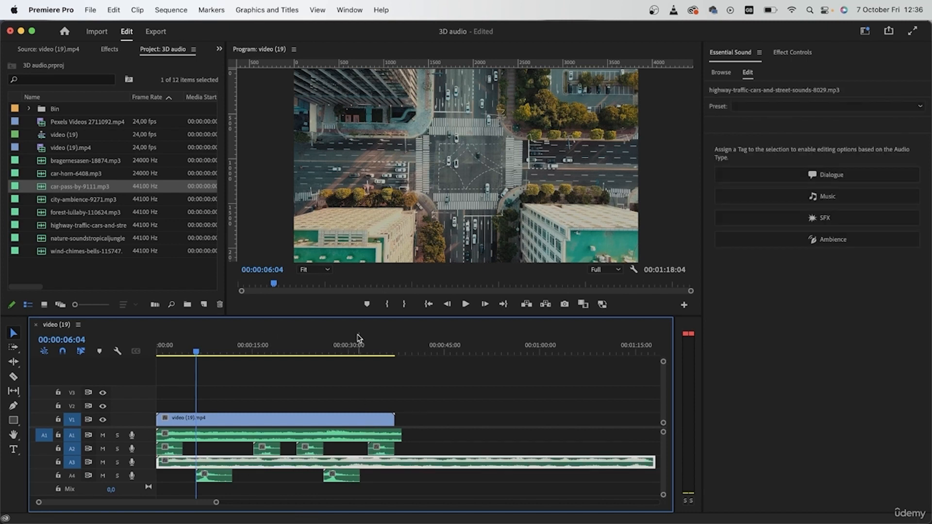
{"action": "left_click", "coordinate": [417, 349]}
{"action": "key", "text": "c"}
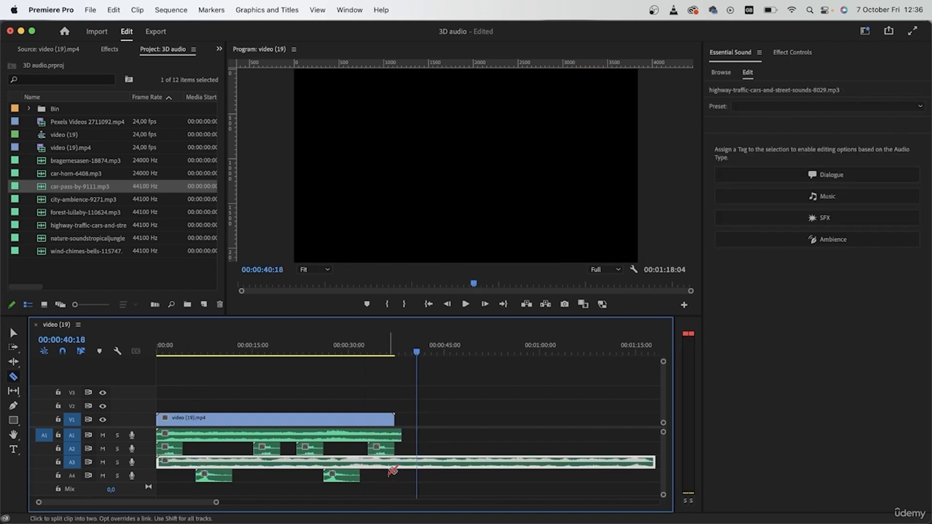
{"action": "left_click", "coordinate": [402, 462]}
{"action": "key", "text": "v"}
{"action": "left_click", "coordinate": [430, 464]}
{"action": "key", "text": "Delete"}
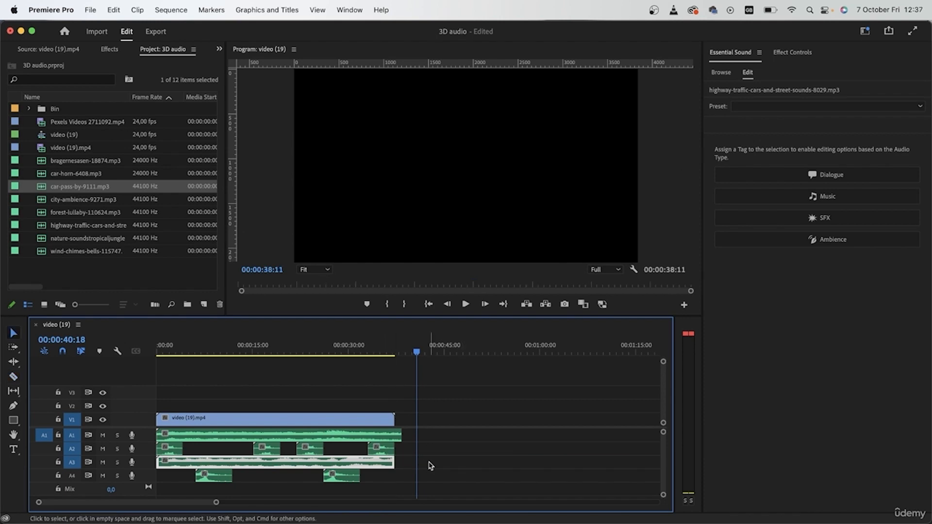
{"action": "key", "text": "super+shift+d"}
{"action": "left_click", "coordinate": [392, 475]}
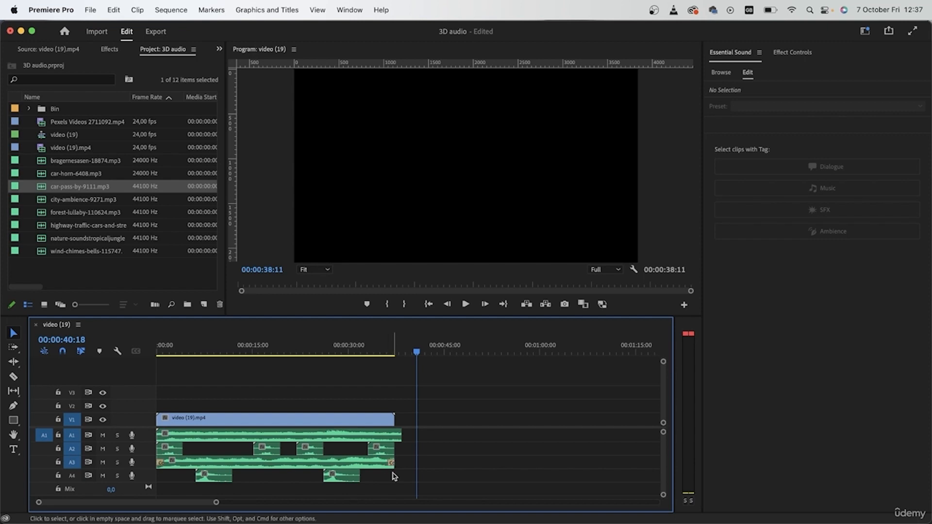
- Apply default audio transitions to both ends of the city ambience clip on A1 and trim its end to match the video
{"action": "left_click", "coordinate": [383, 435]}
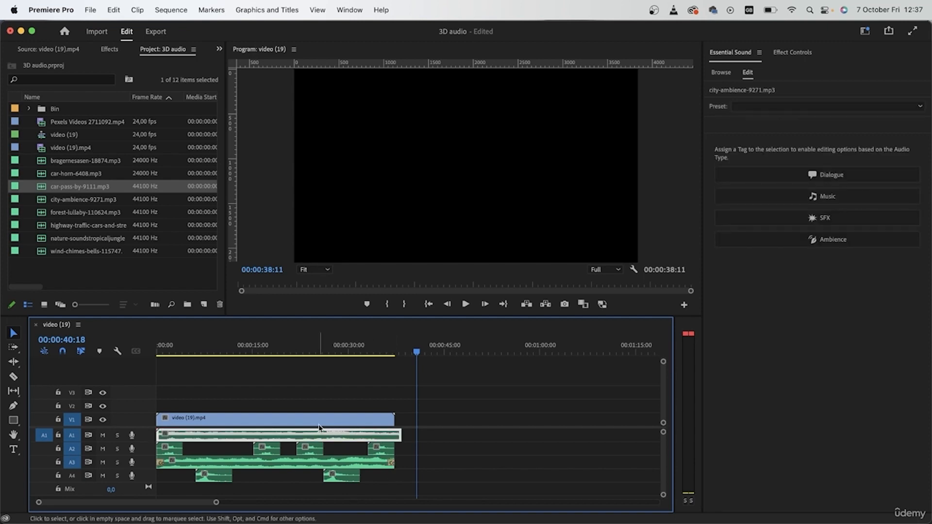
{"action": "key", "text": "super+shift+d"}
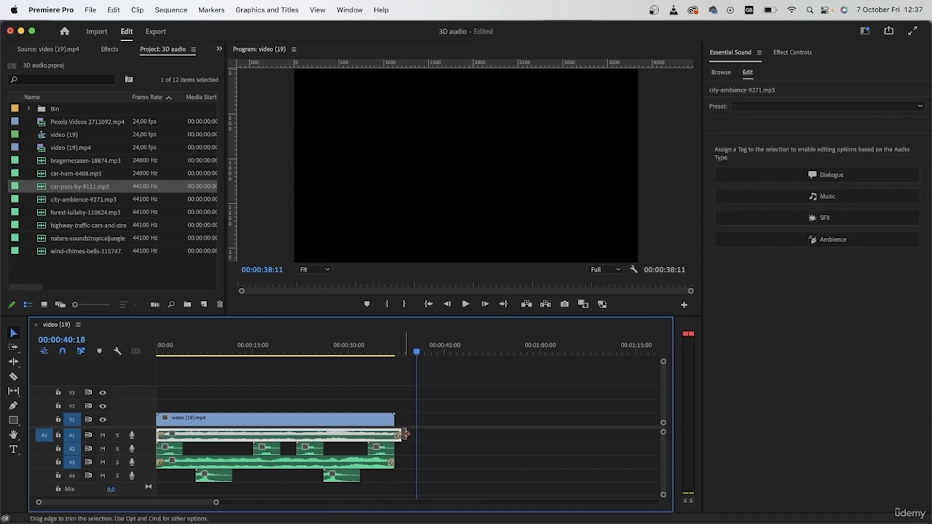
{"action": "left_click_drag", "start_coordinate": [402, 434], "coordinate": [396, 434]}
{"action": "left_click", "coordinate": [212, 393]}
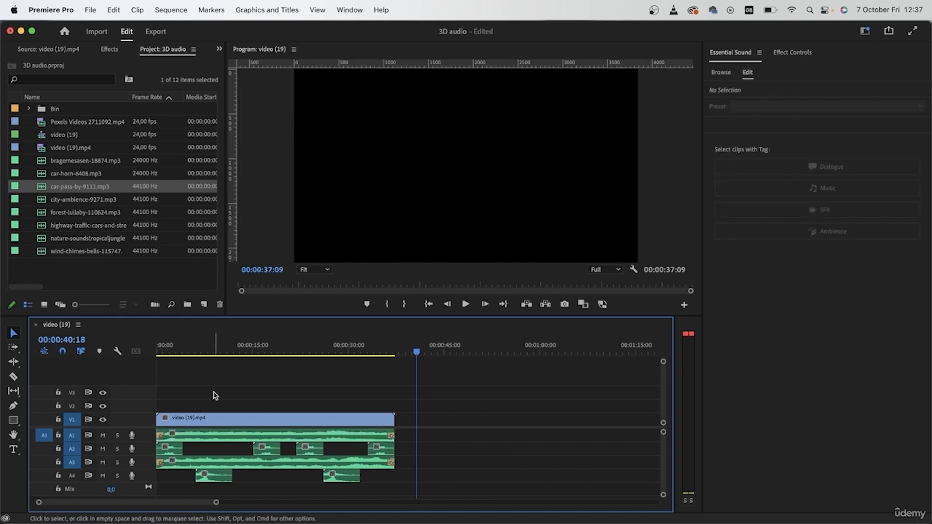
- Return the playhead to the start of the sequence and leave all clips deselected
{"action": "key", "text": "Home"}
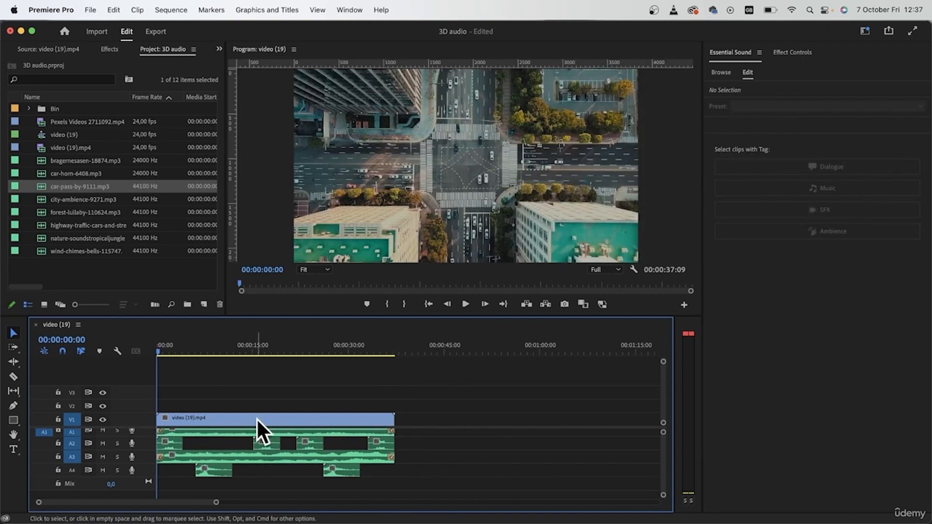
{"action": "left_click_drag", "start_coordinate": [456, 495], "coordinate": [161, 362]}
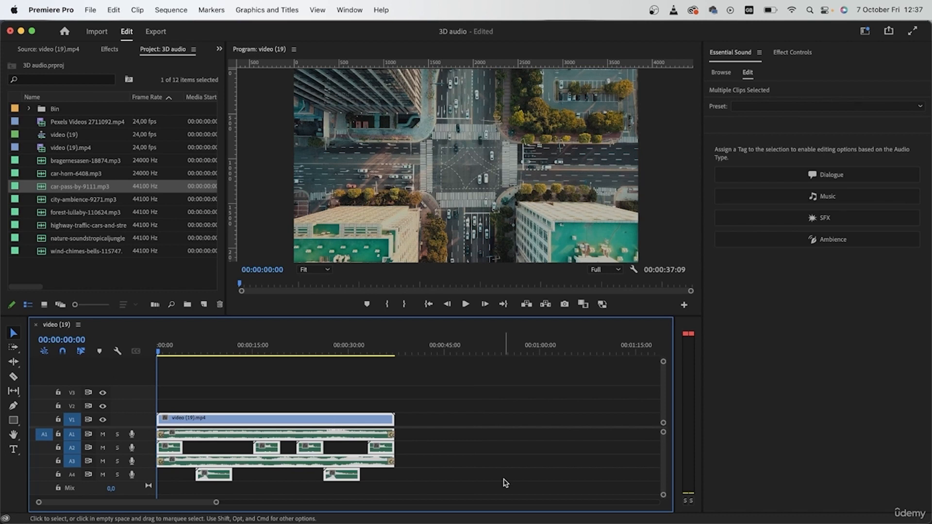
{"action": "left_click", "coordinate": [503, 482]}
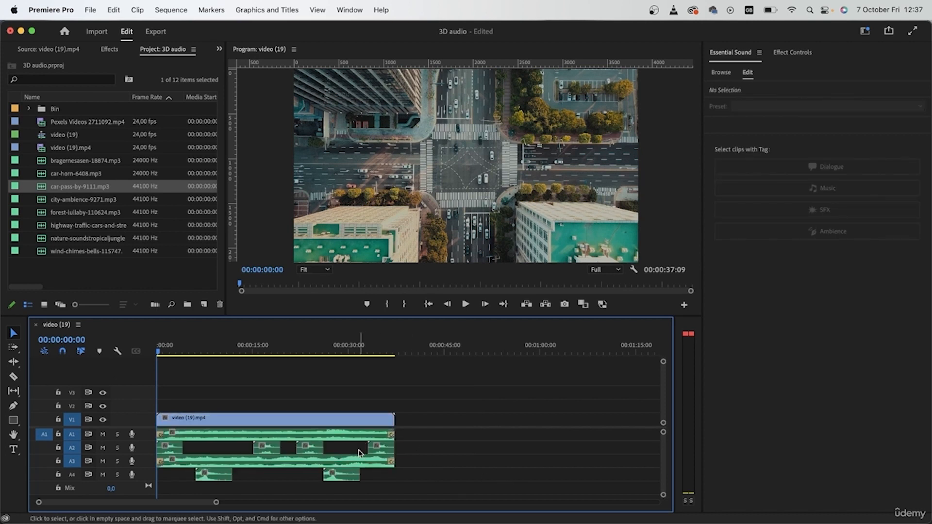
- Play back the full sound mix from the start and from about 16 s, then return the playhead to the start
{"action": "key", "text": "space"}
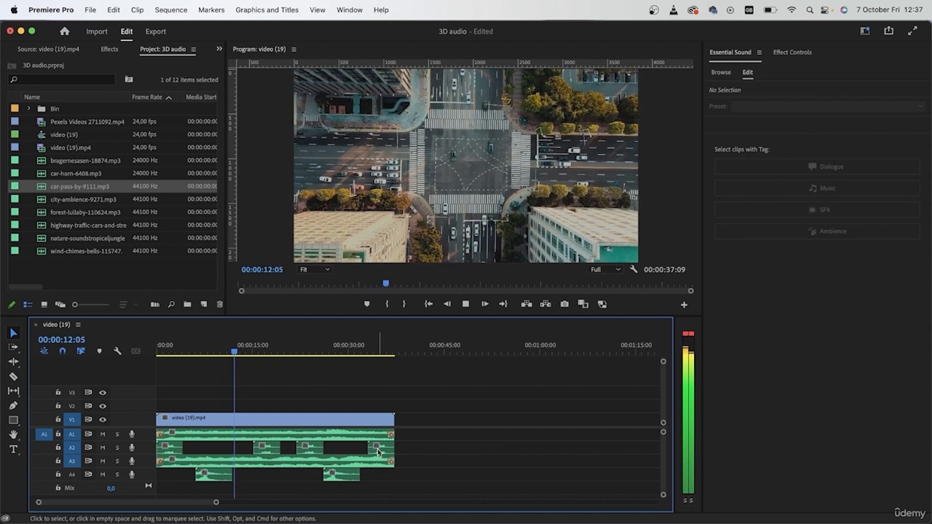
{"action": "left_click", "coordinate": [261, 345]}
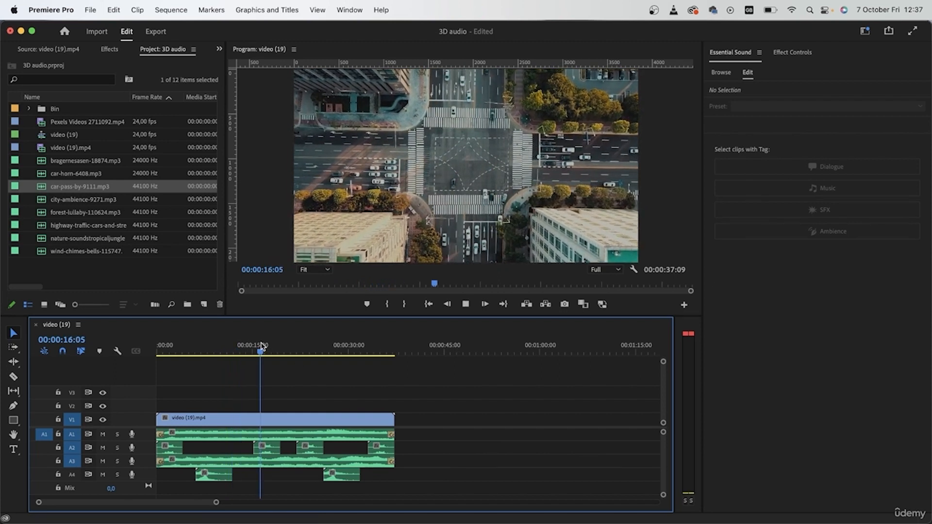
{"action": "key", "text": "space"}
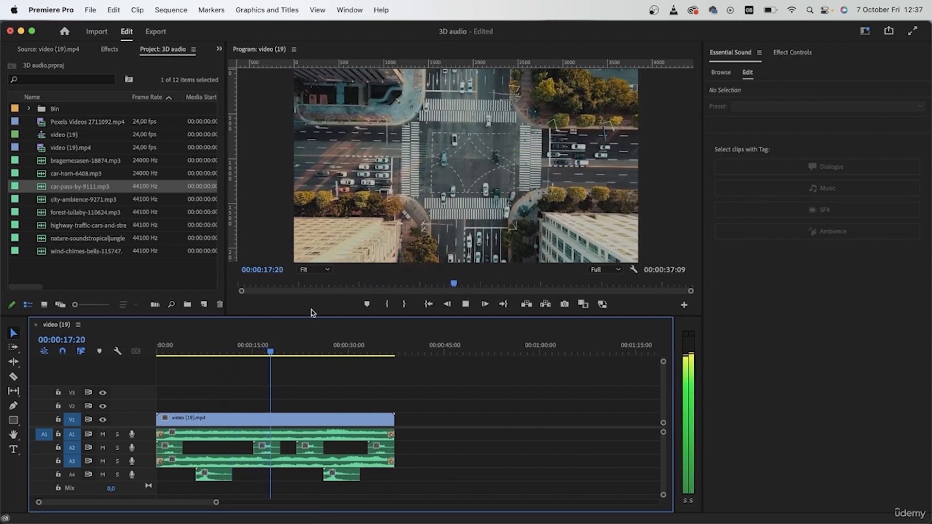
{"action": "key", "text": "space"}
{"action": "key", "text": "Home"}
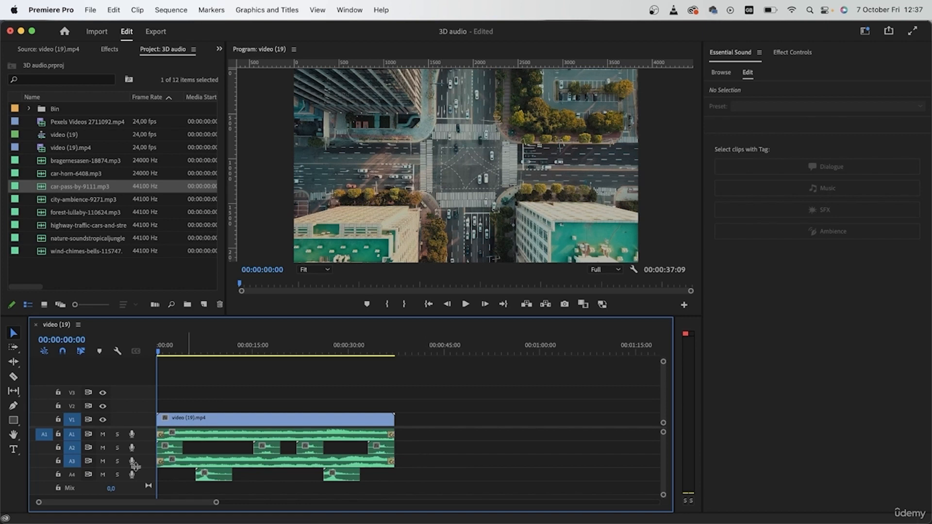
- Solo the city ambience track A1 and listen to it from the start and from about 5 s
{"action": "left_click", "coordinate": [117, 435]}
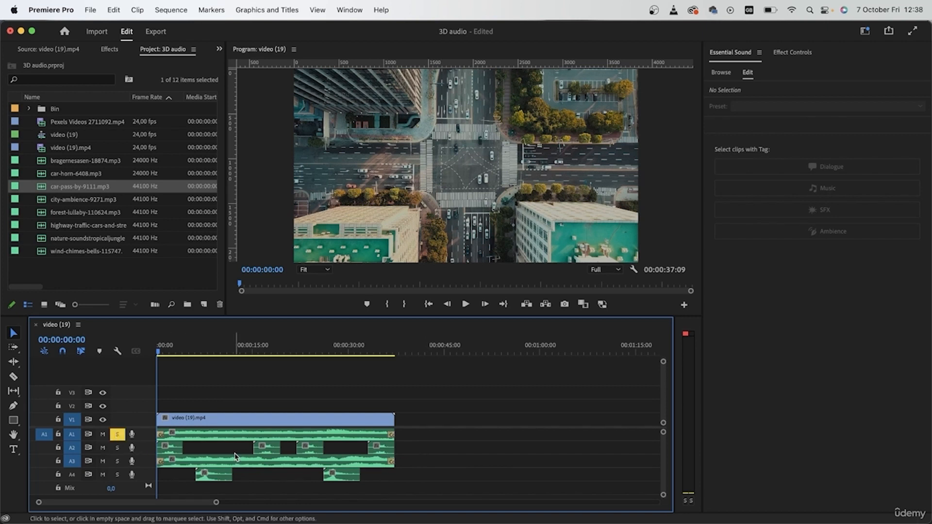
{"action": "key", "text": "space"}
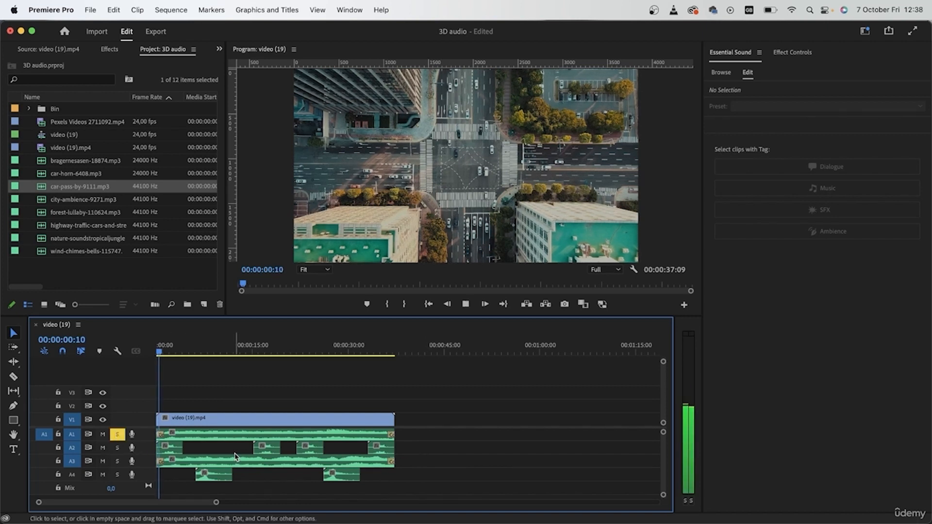
{"action": "left_click", "coordinate": [192, 345]}
{"action": "key", "text": "space"}
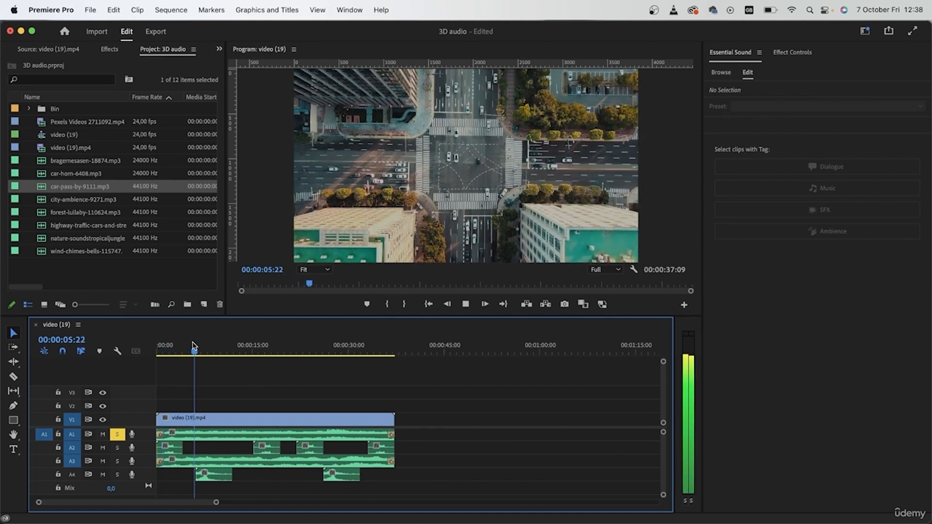
{"action": "key", "text": "space"}
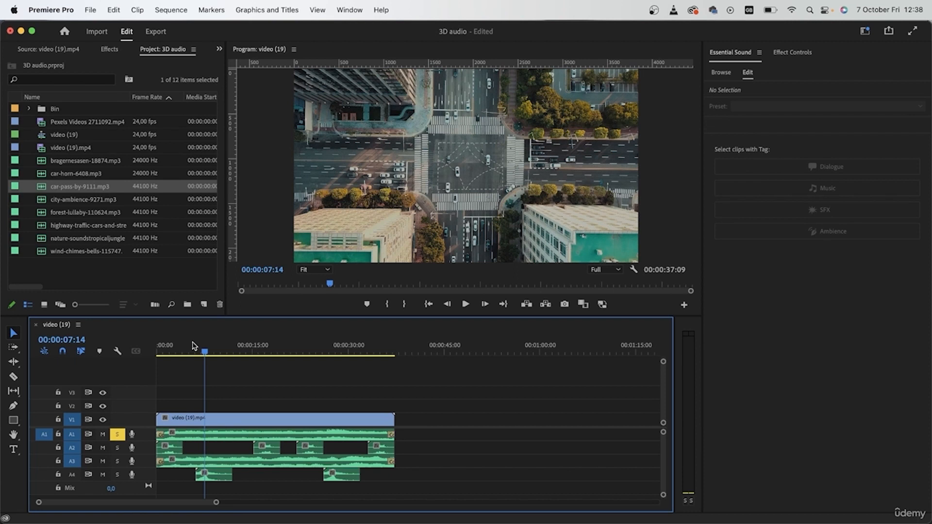
- Tag the city ambience clip as SFX with the Make Distant preset and change its reverb preset to Outside Reverb
{"action": "left_click", "coordinate": [259, 439]}
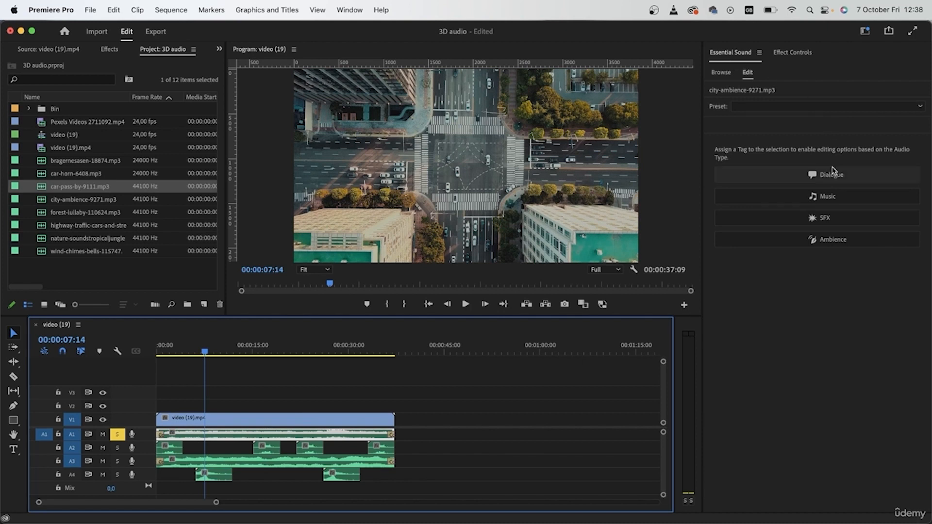
{"action": "left_click", "coordinate": [827, 219]}
{"action": "left_click", "coordinate": [745, 126]}
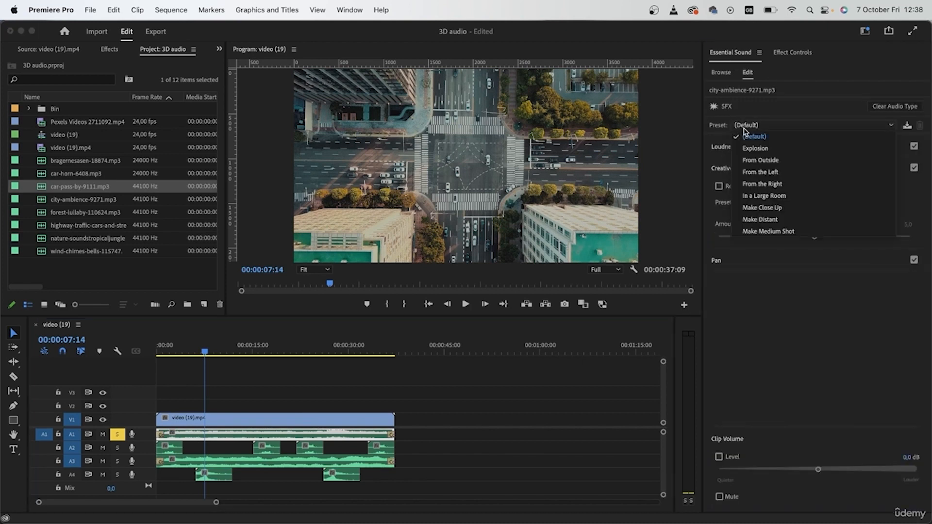
{"action": "left_click", "coordinate": [804, 220]}
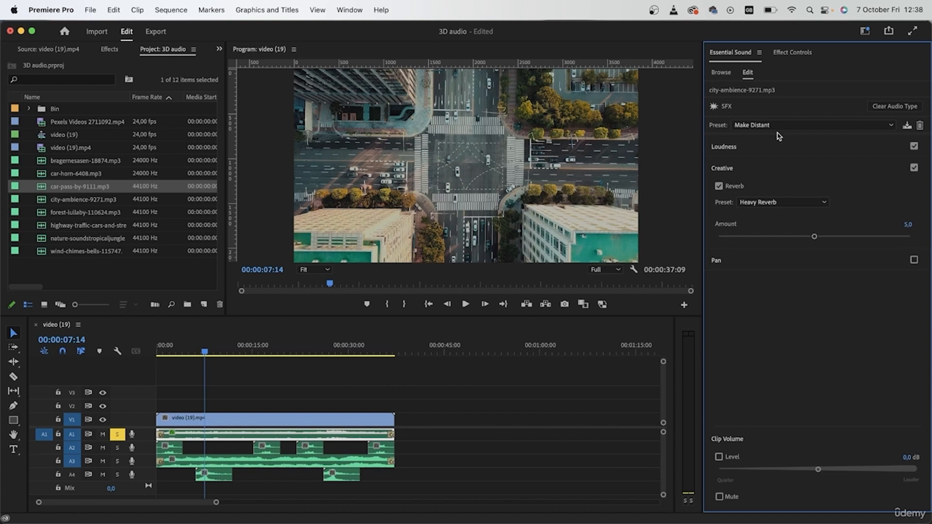
{"action": "left_click", "coordinate": [777, 205]}
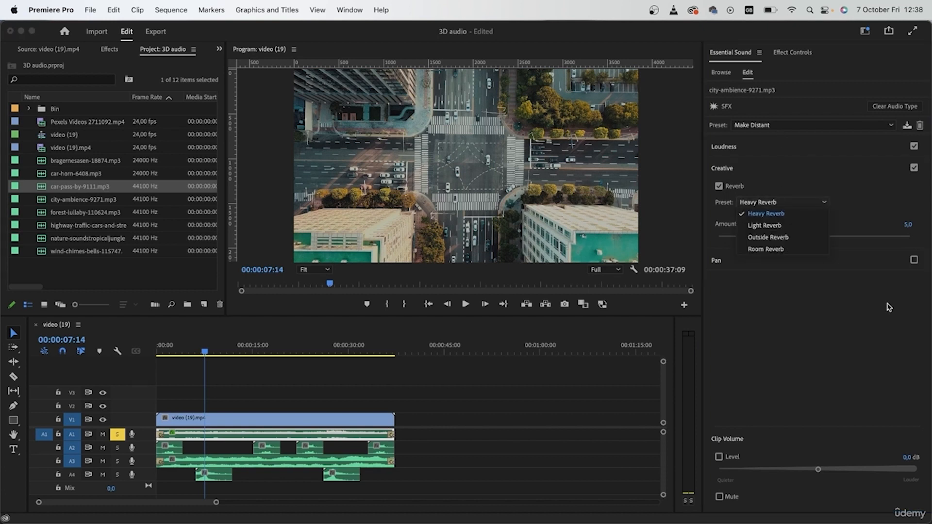
{"action": "left_click", "coordinate": [806, 238]}
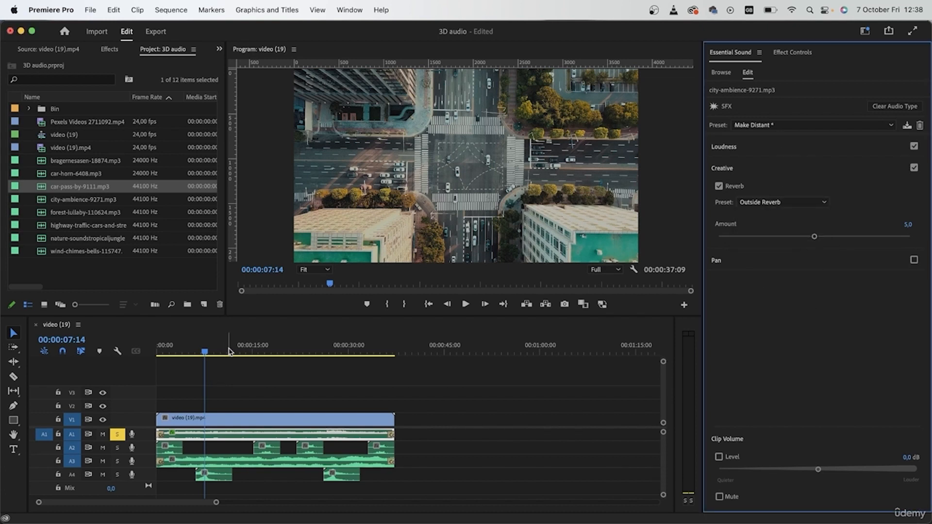
- Listen to the processed city ambience from the start of the sequence and from about 14 s
{"action": "left_click", "coordinate": [146, 350]}
{"action": "key", "text": "Home"}
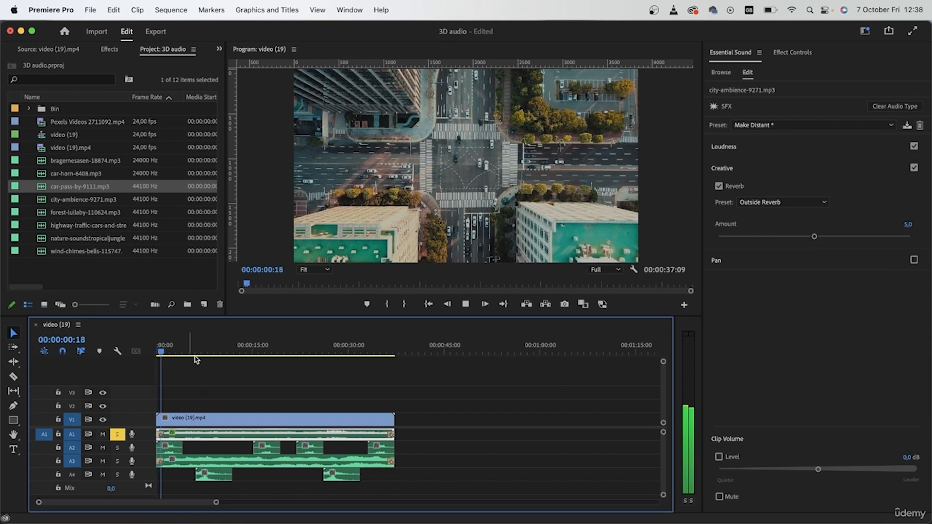
{"action": "left_click", "coordinate": [249, 347]}
{"action": "key", "text": "space"}
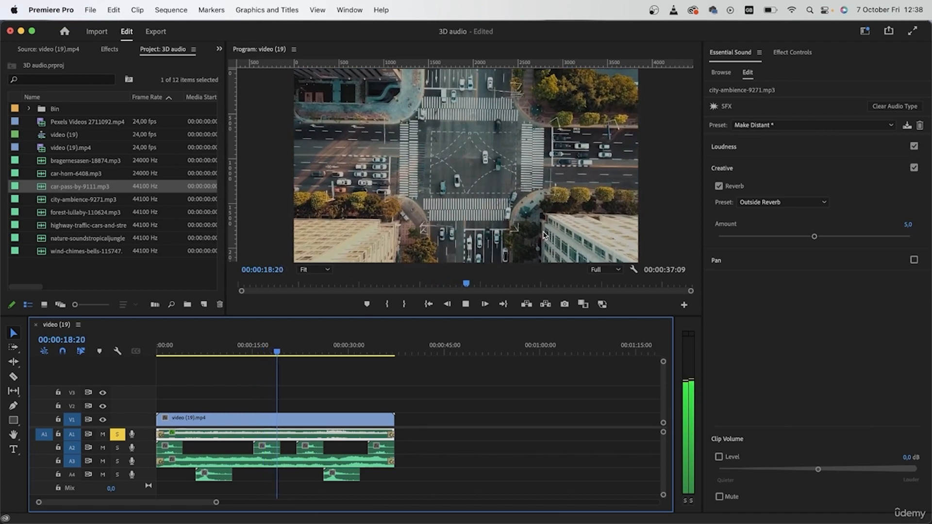
{"action": "key", "text": "space"}
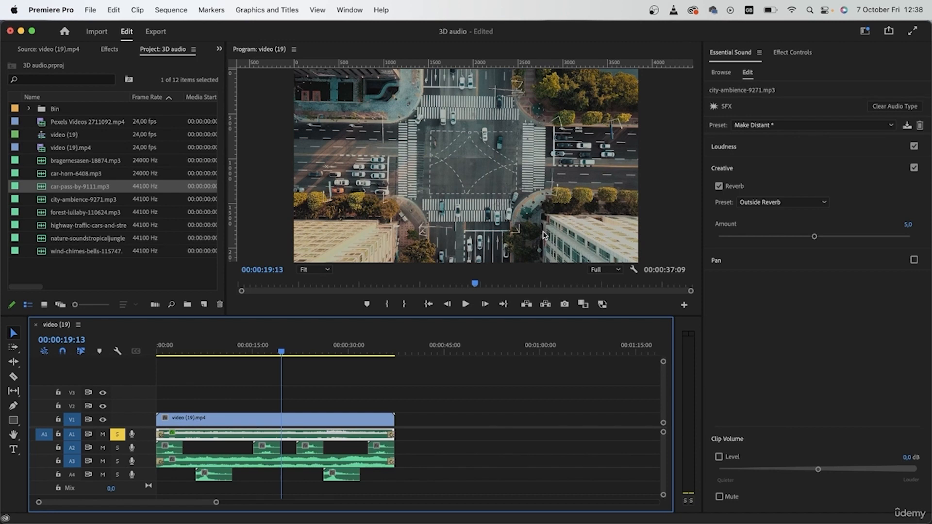
- Raise the city ambience clip volume to 3.1 dB, listen to it, and return the playhead to the start
{"action": "left_click_drag", "start_coordinate": [818, 469], "coordinate": [827, 469]}
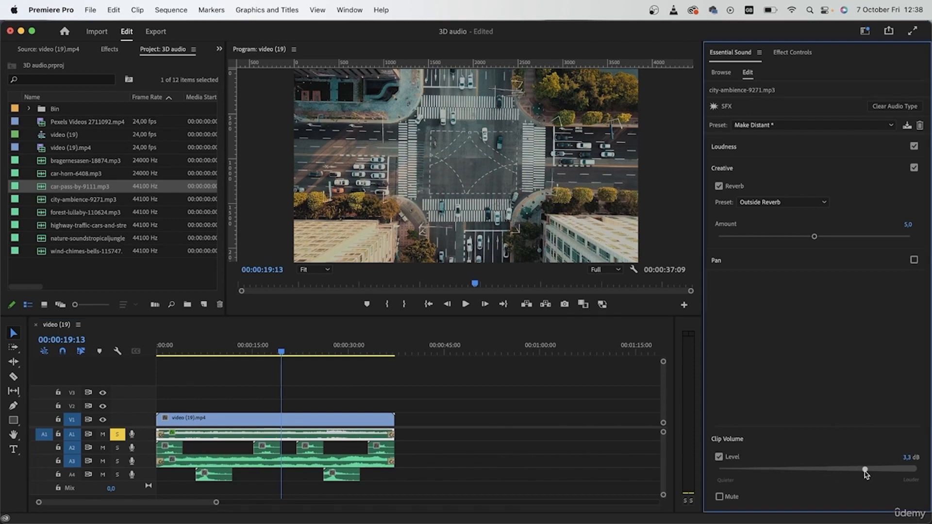
{"action": "key", "text": "space"}
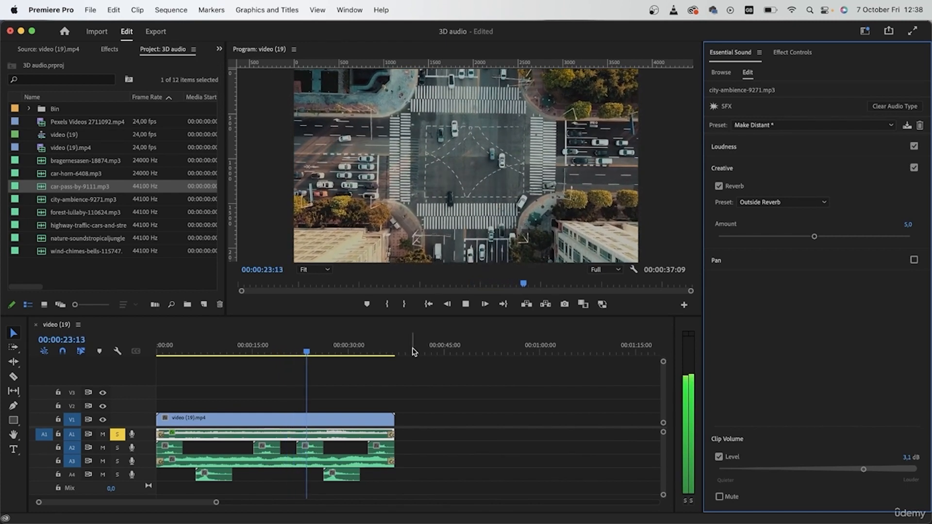
{"action": "left_click_drag", "start_coordinate": [244, 350], "coordinate": [128, 355]}
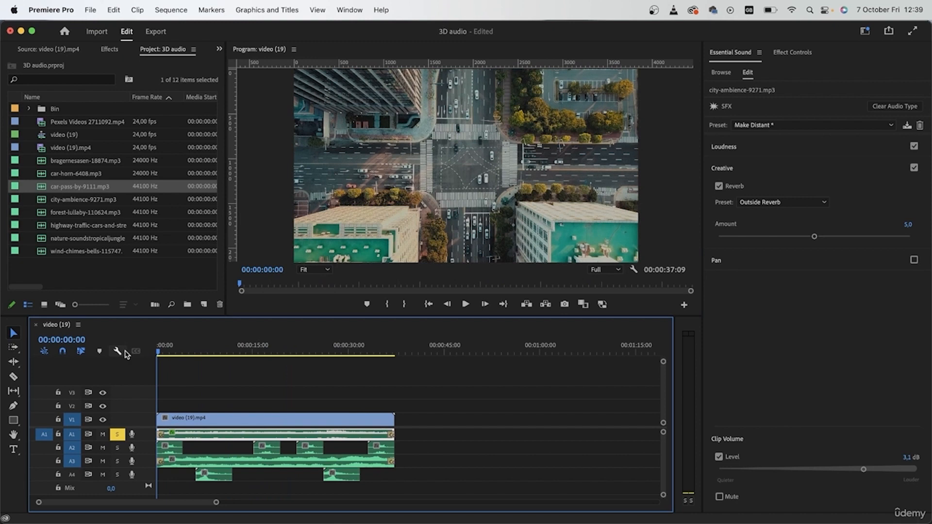
- Solo the car horn track A2 instead of A1 and select all four car horn clips on it
{"action": "left_click", "coordinate": [468, 476]}
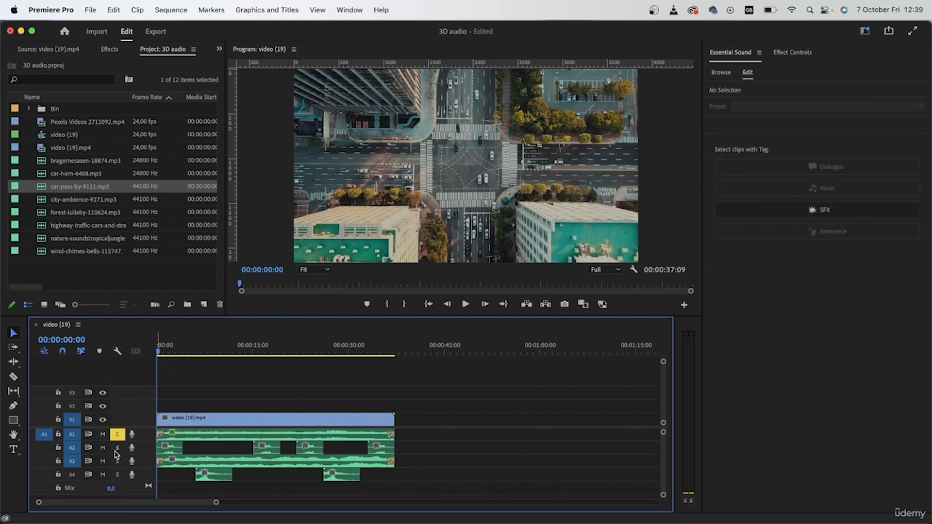
{"action": "left_click", "coordinate": [117, 448]}
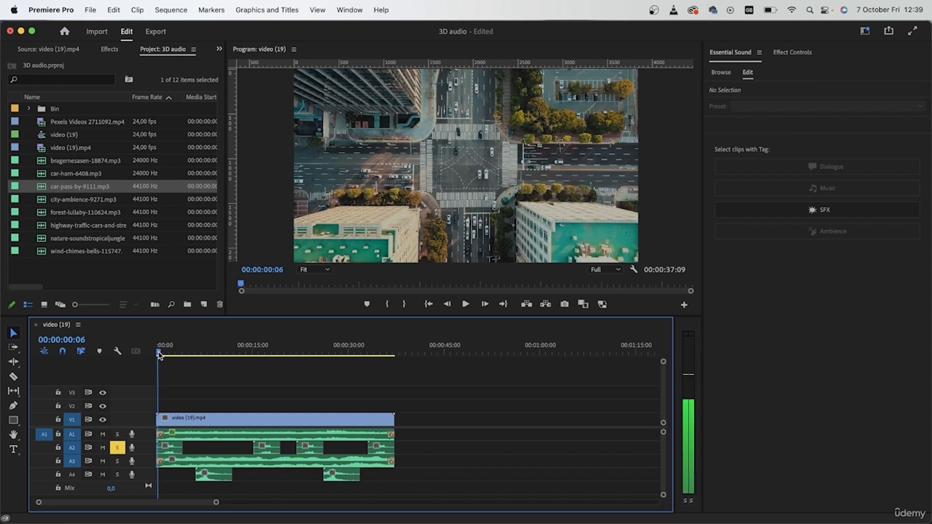
{"action": "left_click", "coordinate": [169, 449]}
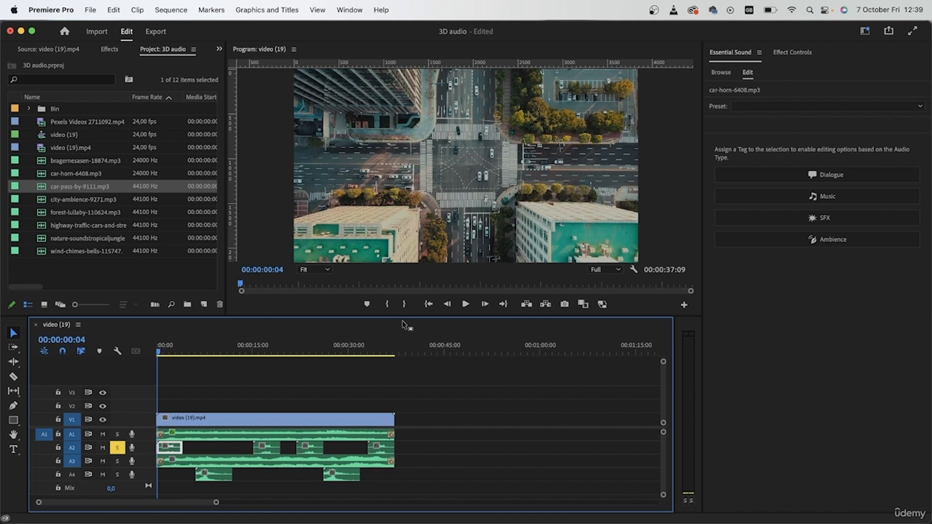
{"action": "left_click", "coordinate": [267, 447], "text": "shift"}
{"action": "left_click", "coordinate": [310, 446], "text": "shift"}
{"action": "left_click", "coordinate": [381, 447], "text": "shift"}
- Tag the four car horn clips as Dialogue, try the Make Medium Shot preset, and switch to From Outside a Building
{"action": "left_click", "coordinate": [845, 217]}
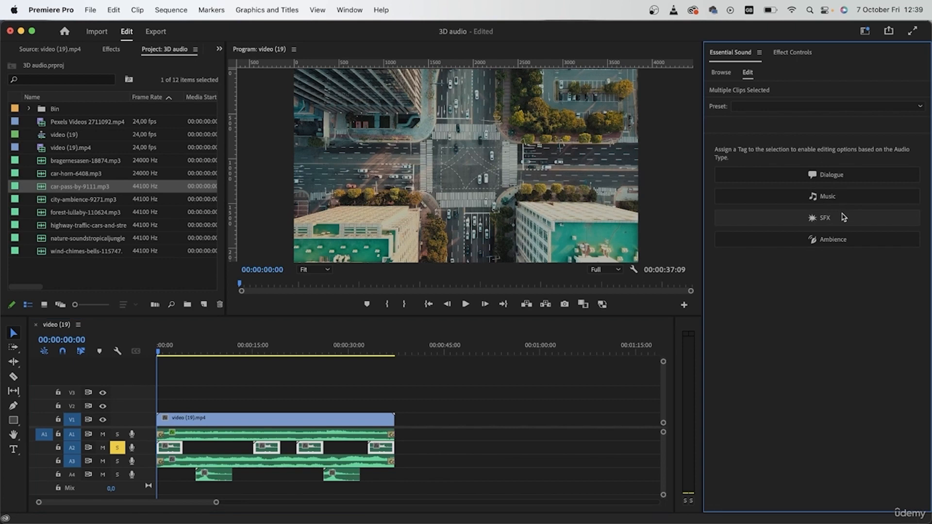
{"action": "left_click", "coordinate": [846, 179]}
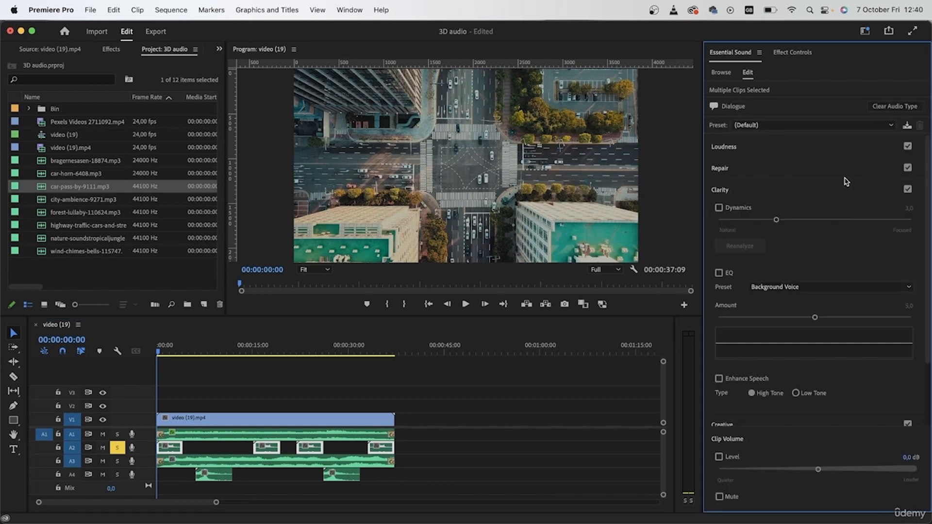
{"action": "left_click", "coordinate": [764, 126]}
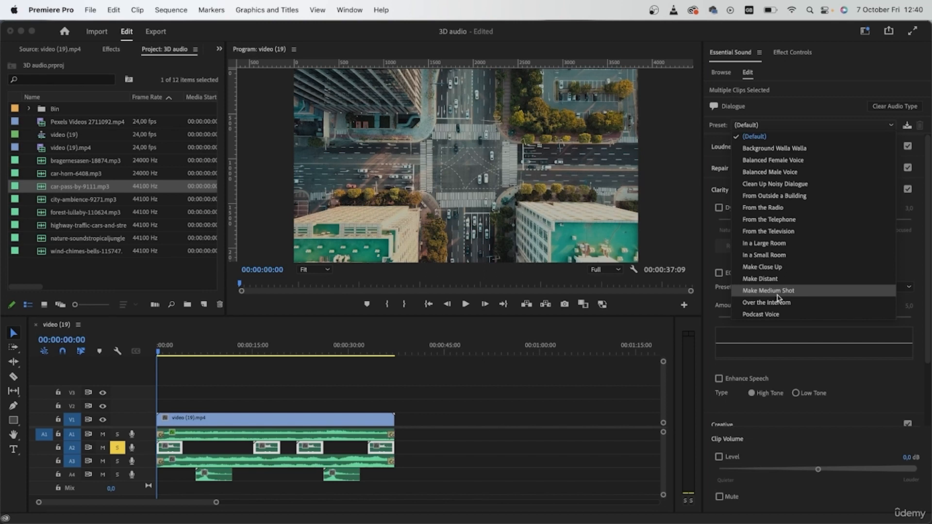
{"action": "left_click", "coordinate": [777, 294]}
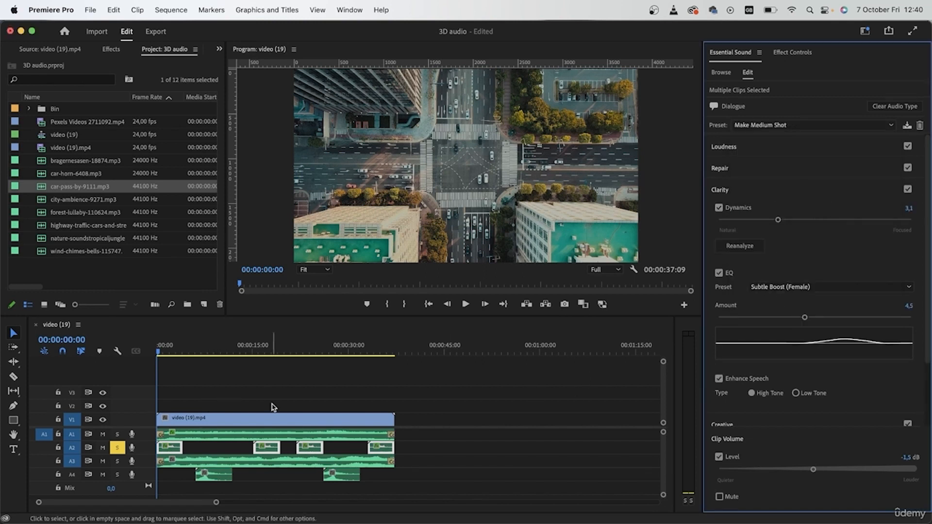
{"action": "key", "text": "space"}
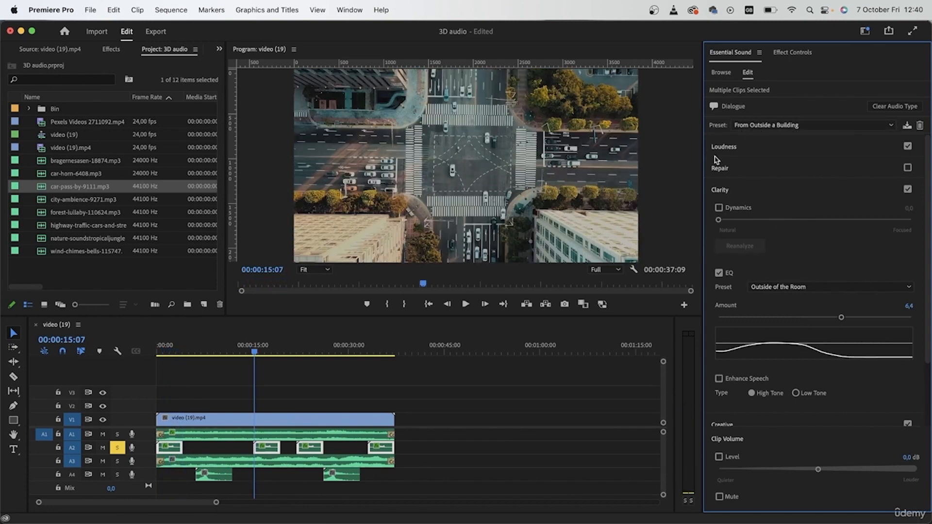
- Set the car horn clips' Dynamics to 7.4 and audition the horns at about 15 and 22 s
{"action": "key", "text": "space"}
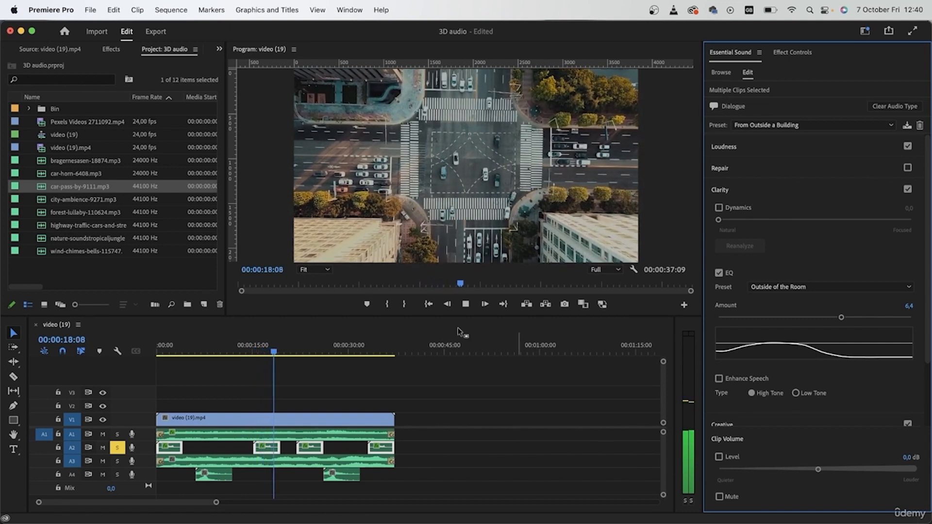
{"action": "key", "text": "space"}
{"action": "left_click_drag", "start_coordinate": [718, 220], "coordinate": [861, 220]}
{"action": "key", "text": "space"}
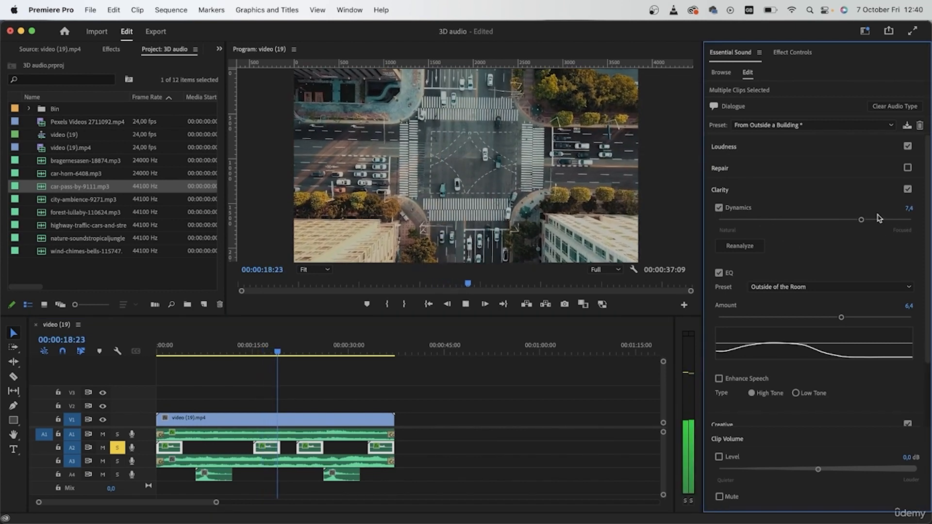
{"action": "left_click", "coordinate": [256, 349]}
{"action": "key", "text": "space"}
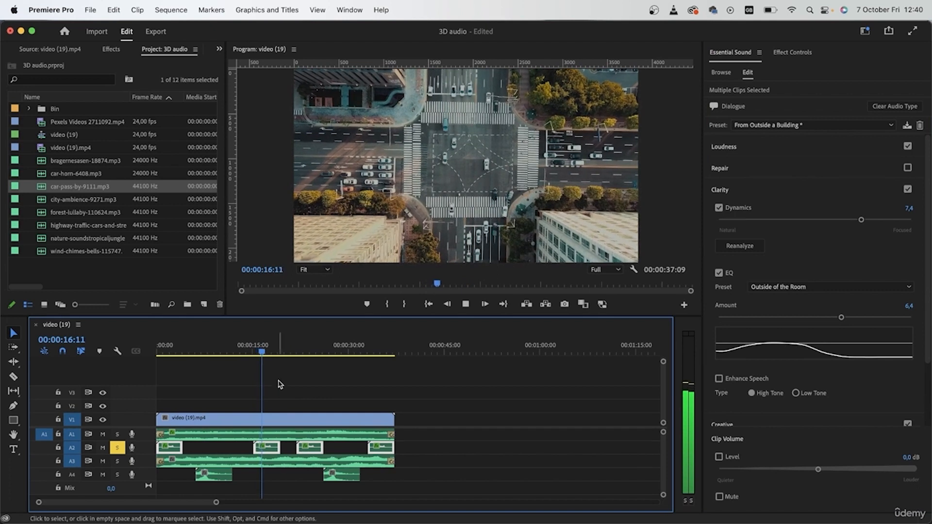
{"action": "left_click", "coordinate": [299, 350]}
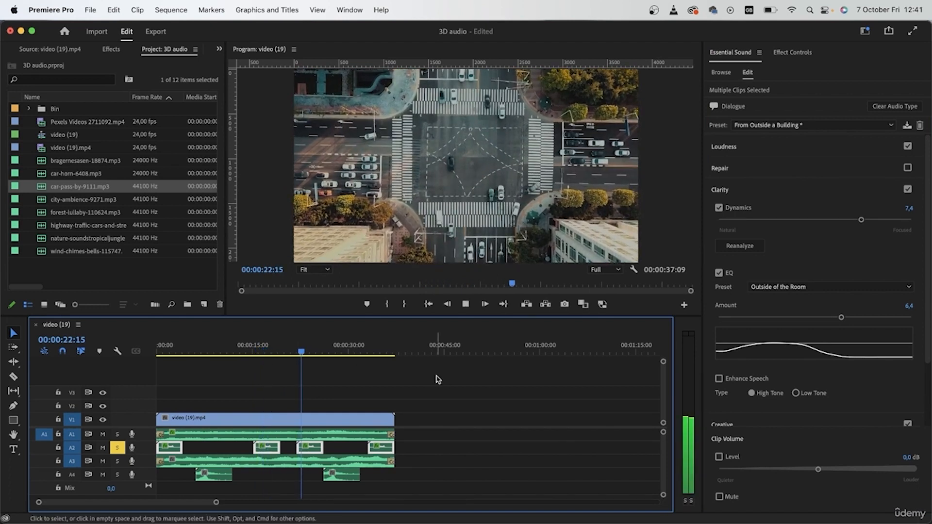
- Set the car horn clips' EQ amount to 2.4 and their clip volume level to 2.6 dB
{"action": "left_click_drag", "start_coordinate": [842, 318], "coordinate": [879, 318]}
{"action": "left_click", "coordinate": [258, 351]}
{"action": "left_click_drag", "start_coordinate": [845, 318], "coordinate": [765, 318]}
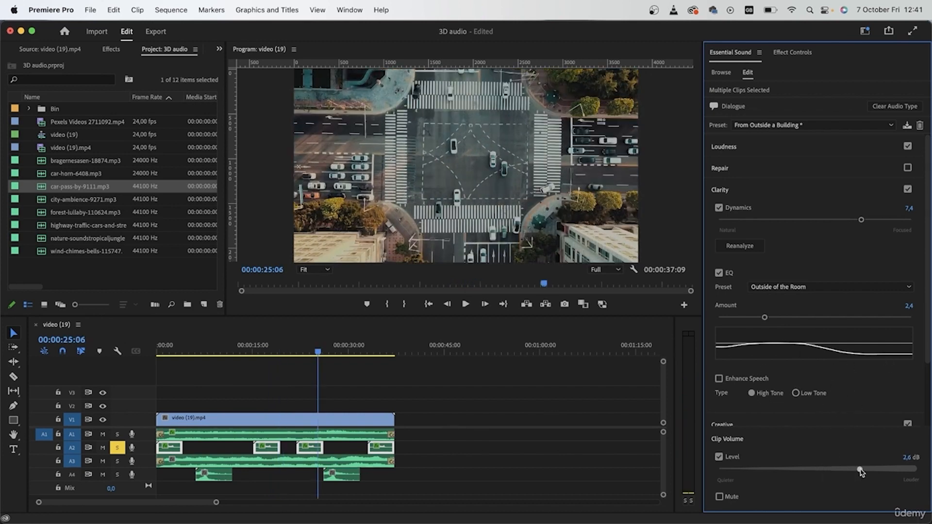
- Start the first car horn at about 2 s on A2 and apply Constant Power transitions to both ends of the horn clips
{"action": "left_click", "coordinate": [256, 350]}
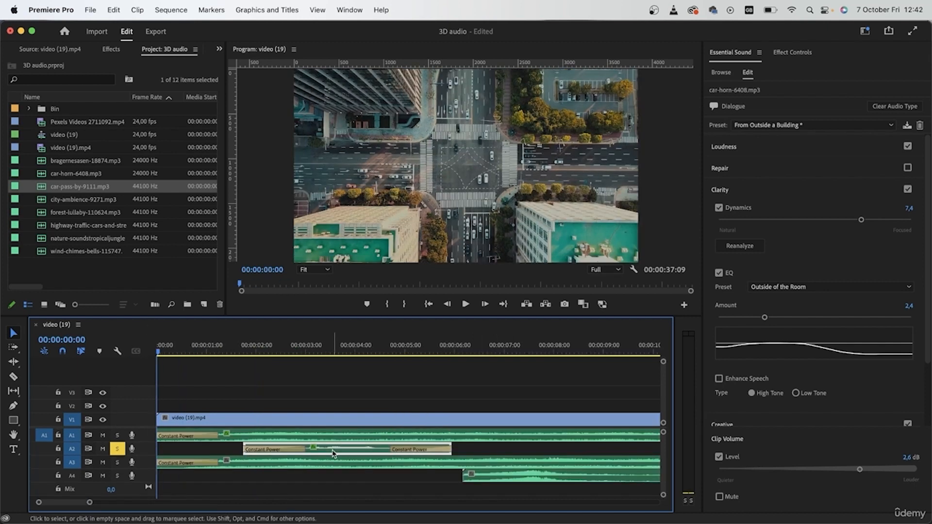
{"action": "key", "text": "minus"}
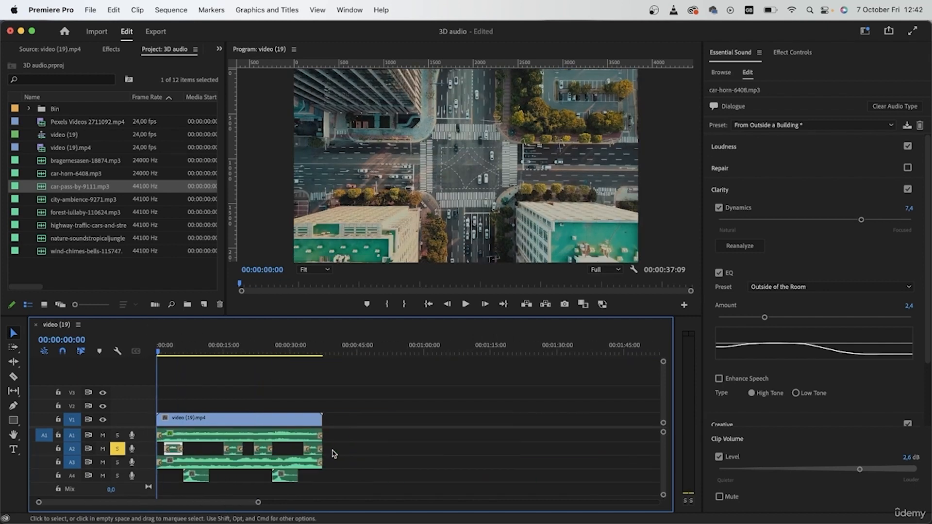
{"action": "key", "text": "equal"}
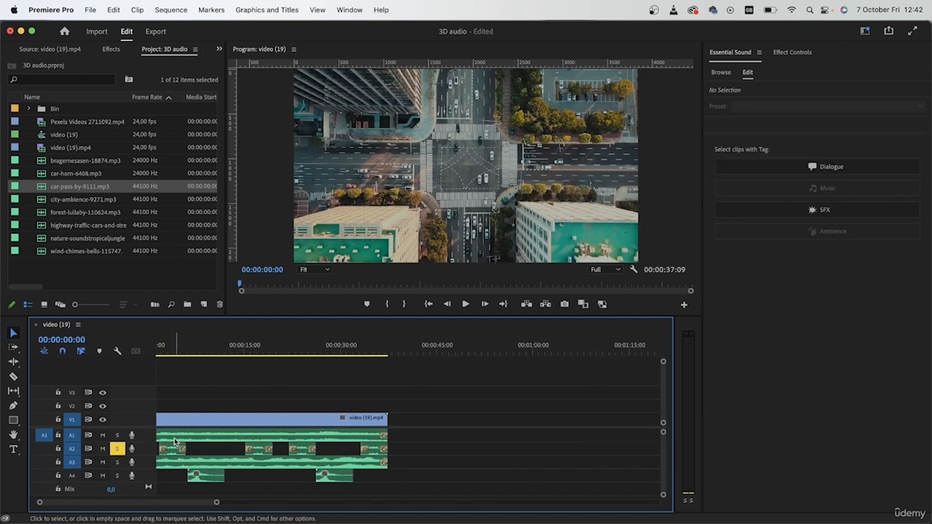
- Audition the car horns and copy the horn at about 15 s from A2 to A3, starting about 16 s
{"action": "key", "text": "space"}
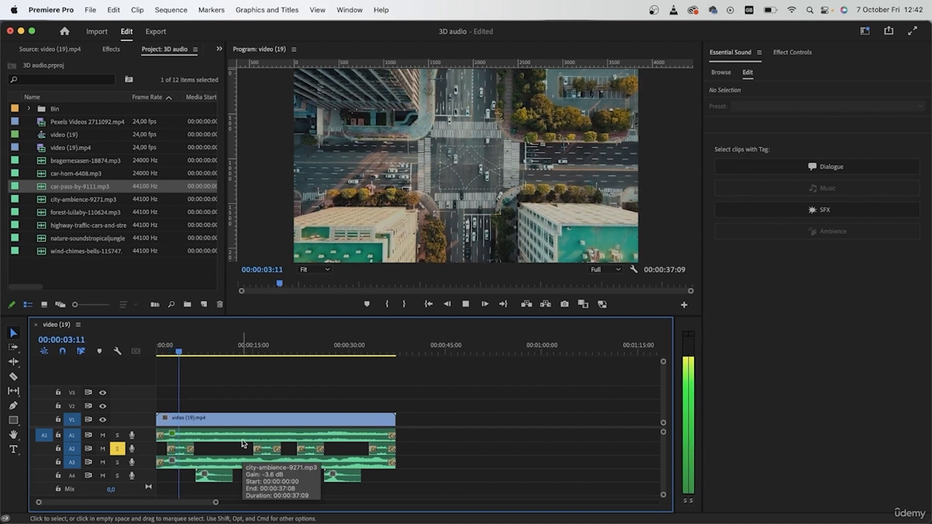
{"action": "left_click", "coordinate": [253, 347]}
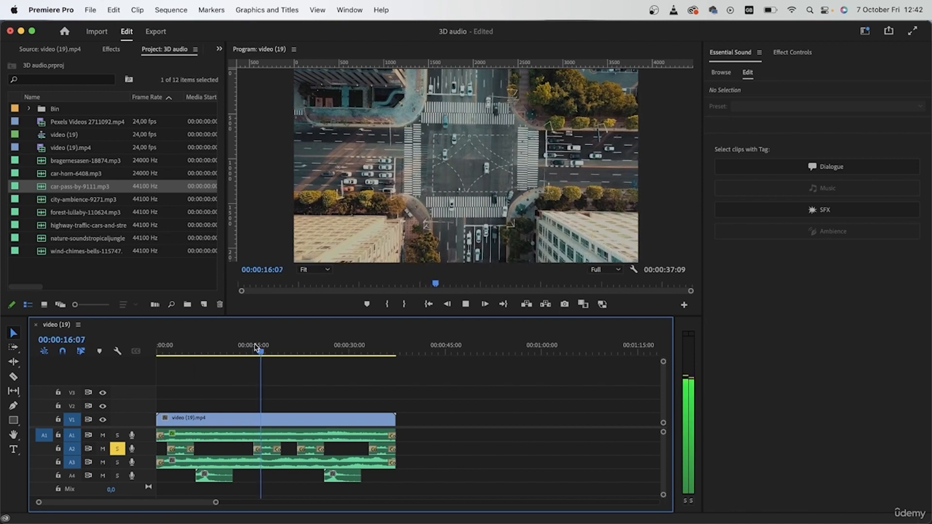
{"action": "left_click", "coordinate": [267, 448]}
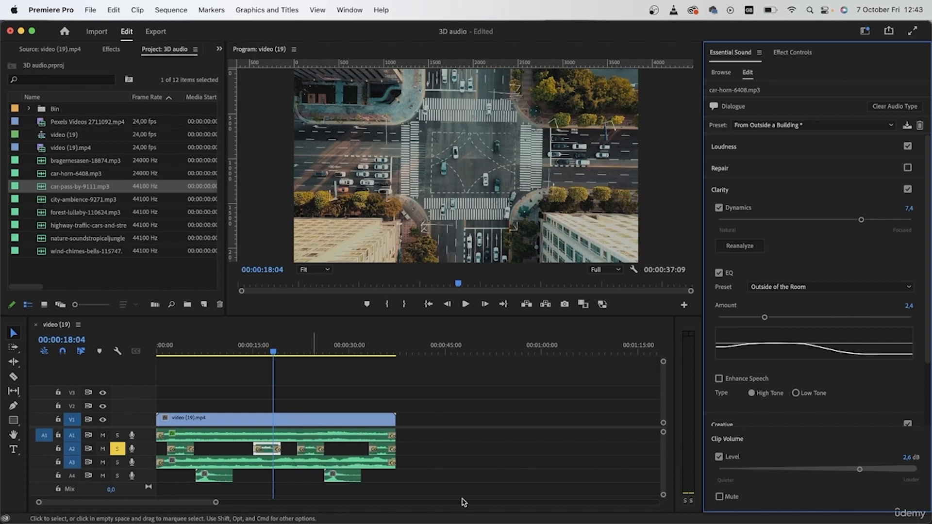
{"action": "left_click_drag", "start_coordinate": [405, 489], "coordinate": [209, 482]}
{"action": "scroll", "coordinate": [434, 483], "scroll_direction": "down", "scroll_amount": 1}
{"action": "left_click_drag", "start_coordinate": [315, 437], "coordinate": [278, 446]}
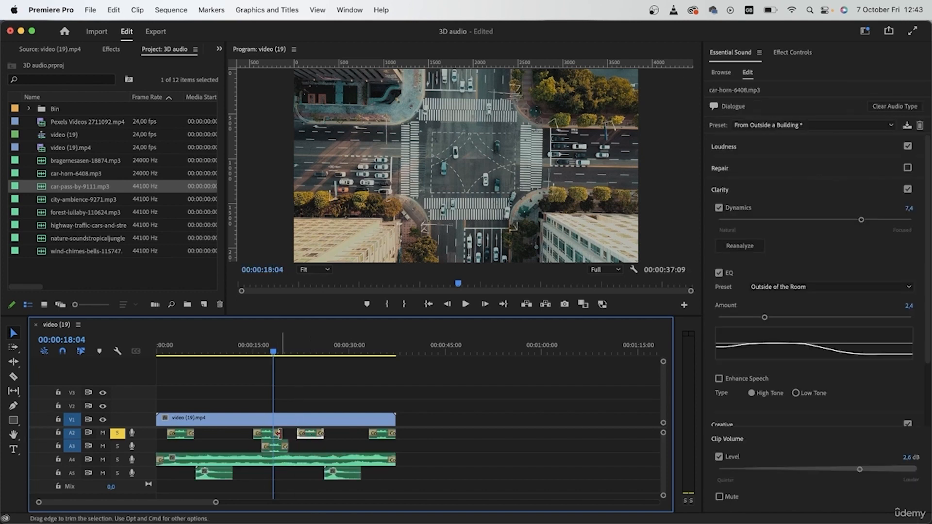
{"action": "left_click", "coordinate": [262, 351]}
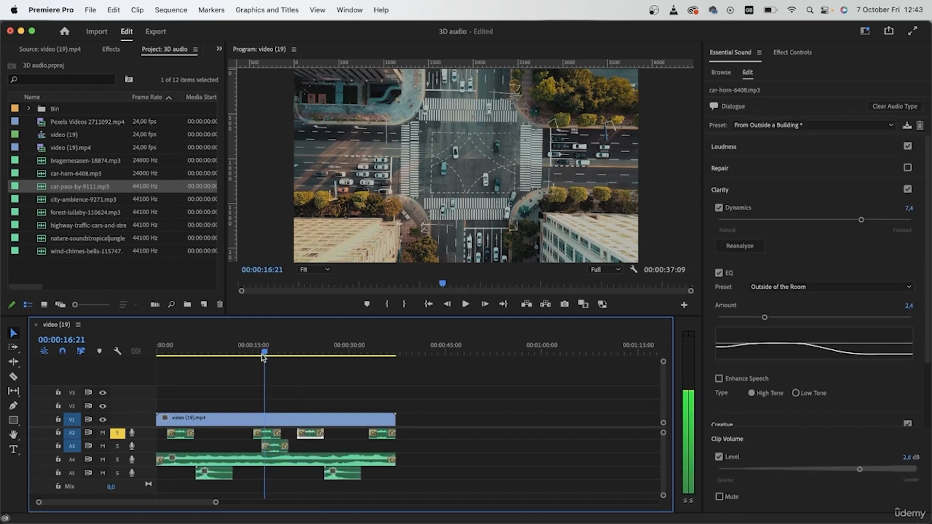
- Find the Pitch Shifter audio effect and apply it to the copied car horn on A3
{"action": "left_click", "coordinate": [275, 449]}
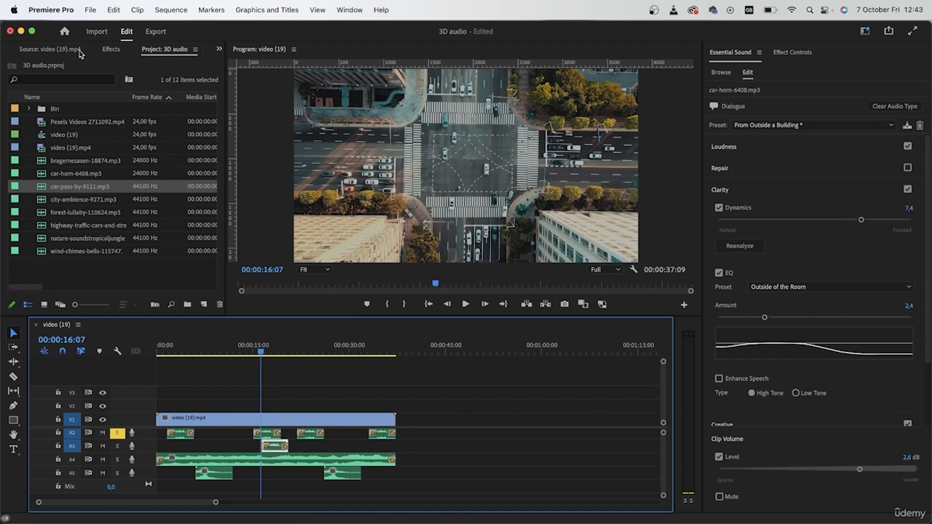
{"action": "left_click", "coordinate": [103, 49]}
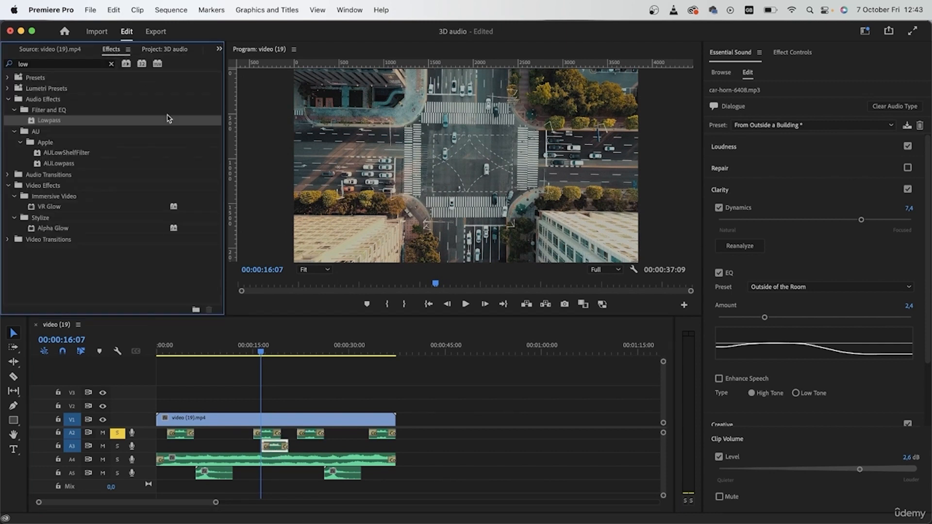
{"action": "left_click", "coordinate": [110, 65]}
{"action": "left_click", "coordinate": [87, 68]}
{"action": "type", "text": "pitch"}
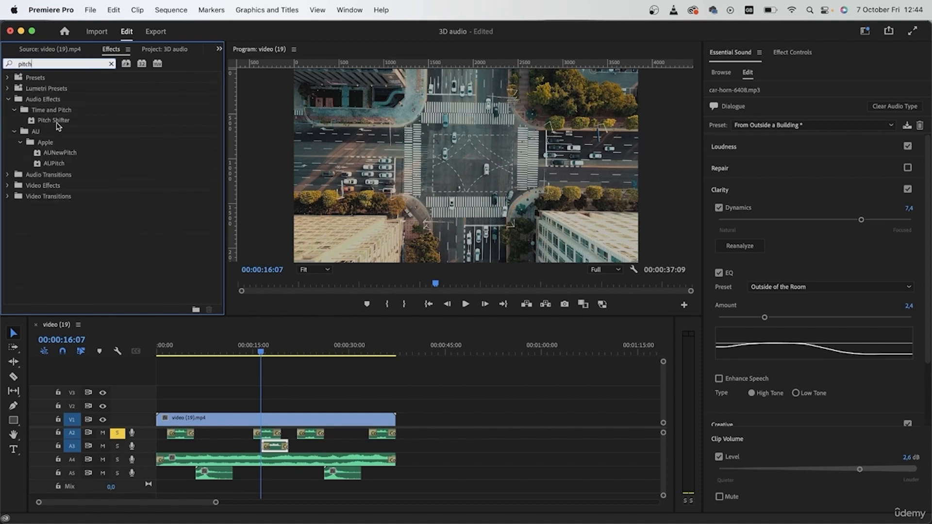
{"action": "left_click_drag", "start_coordinate": [57, 125], "coordinate": [272, 446]}
- Choose Pitch Shifter's Deathly Ill preset, set Semi-tones to 3 for the A3 horn, and audition it with A3 soloed
{"action": "left_click", "coordinate": [792, 52]}
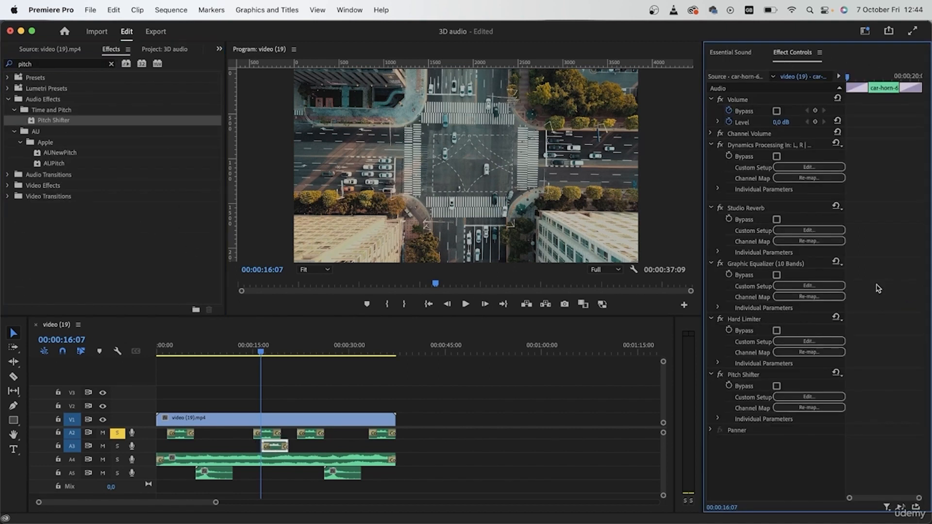
{"action": "left_click", "coordinate": [808, 397]}
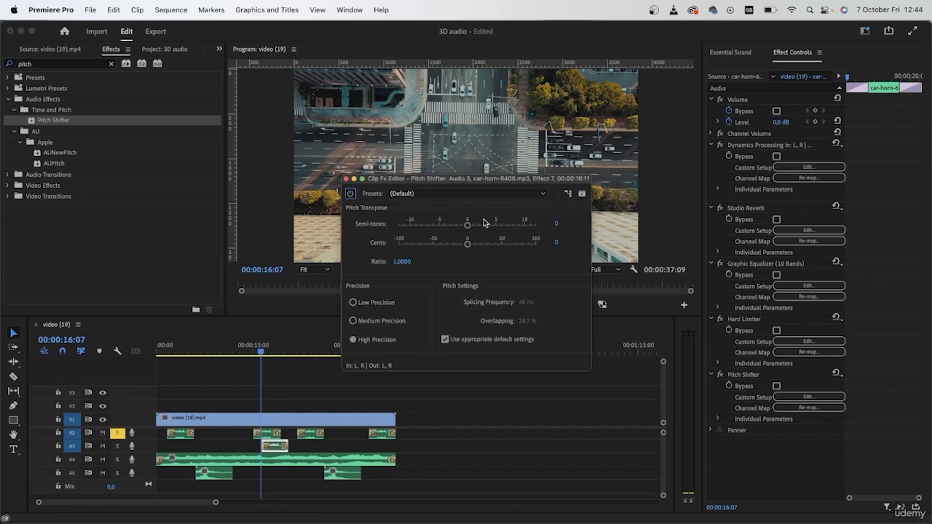
{"action": "left_click_drag", "start_coordinate": [468, 225], "coordinate": [482, 233]}
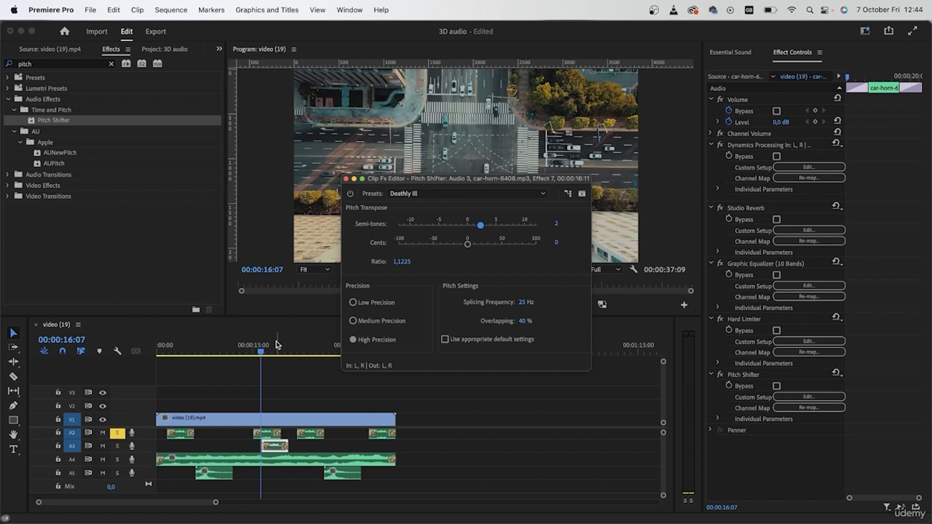
{"action": "left_click", "coordinate": [117, 446]}
{"action": "key", "text": "space"}
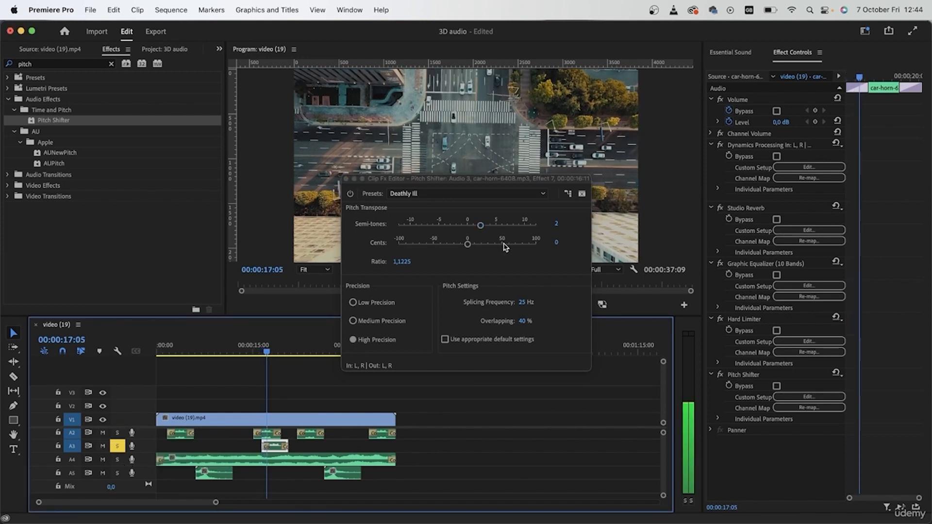
{"action": "left_click_drag", "start_coordinate": [480, 225], "coordinate": [483, 226]}
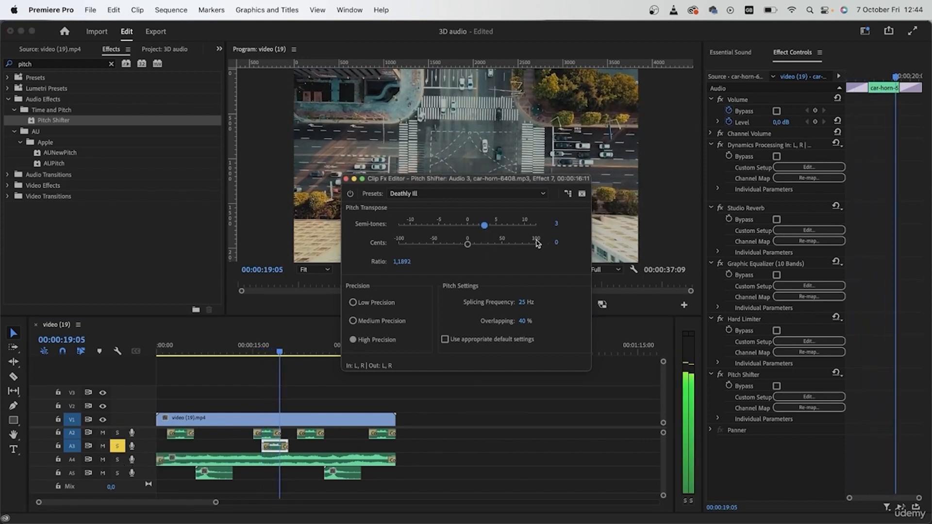
{"action": "left_click", "coordinate": [346, 180]}
{"action": "key", "text": "space"}
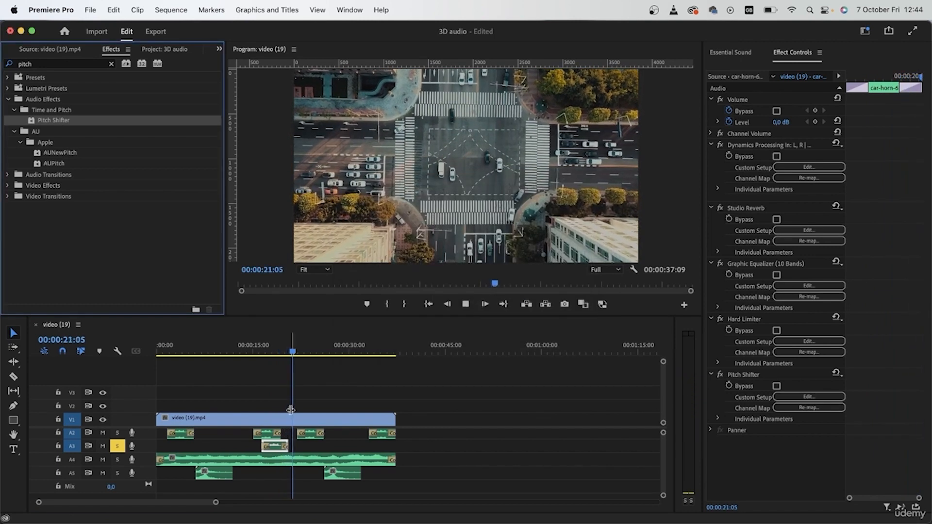
- Solo A2 and A3 together and audition the overlapping car horns from about 15 s
{"action": "left_click", "coordinate": [115, 448]}
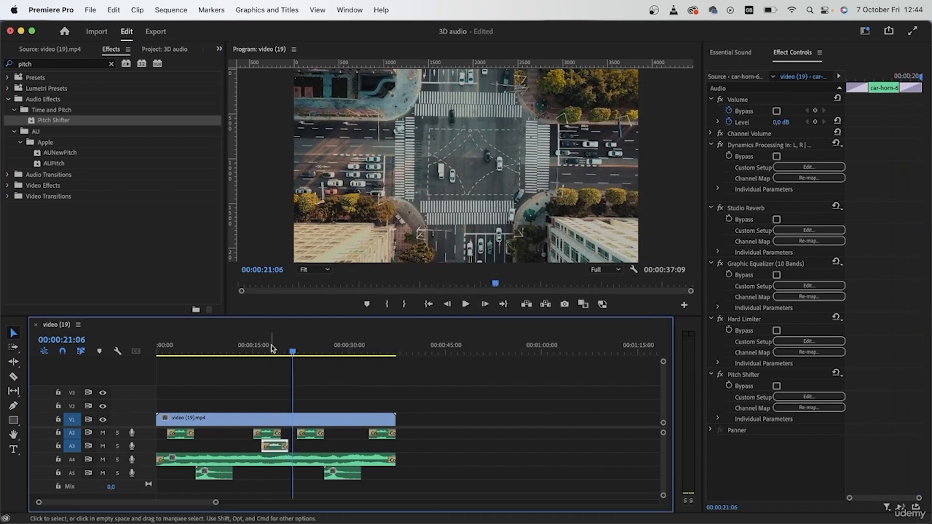
{"action": "left_click", "coordinate": [117, 446]}
{"action": "left_click", "coordinate": [117, 432]}
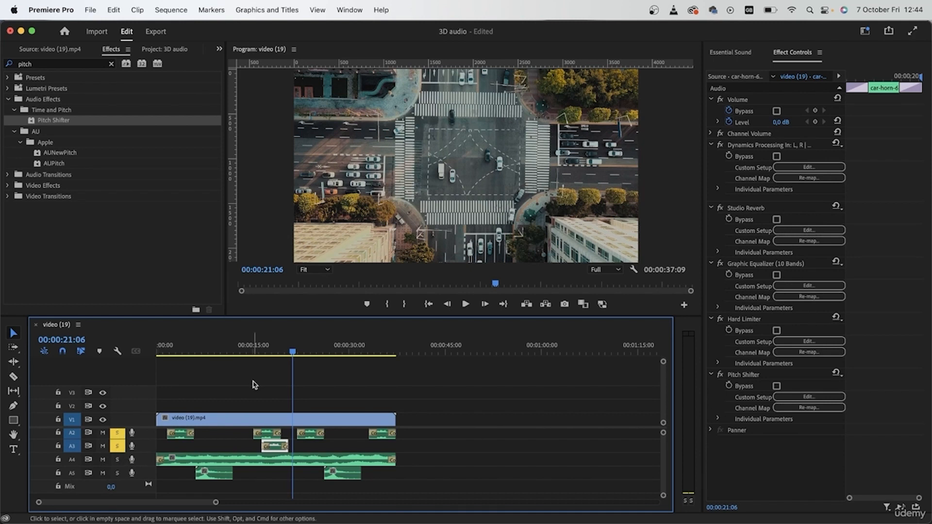
{"action": "left_click", "coordinate": [253, 356]}
{"action": "key", "text": "space"}
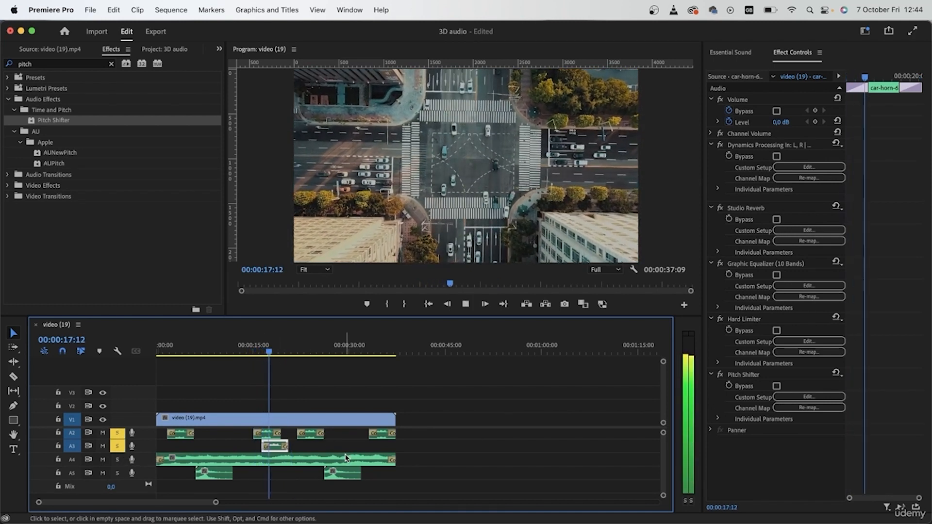
{"action": "key", "text": "space"}
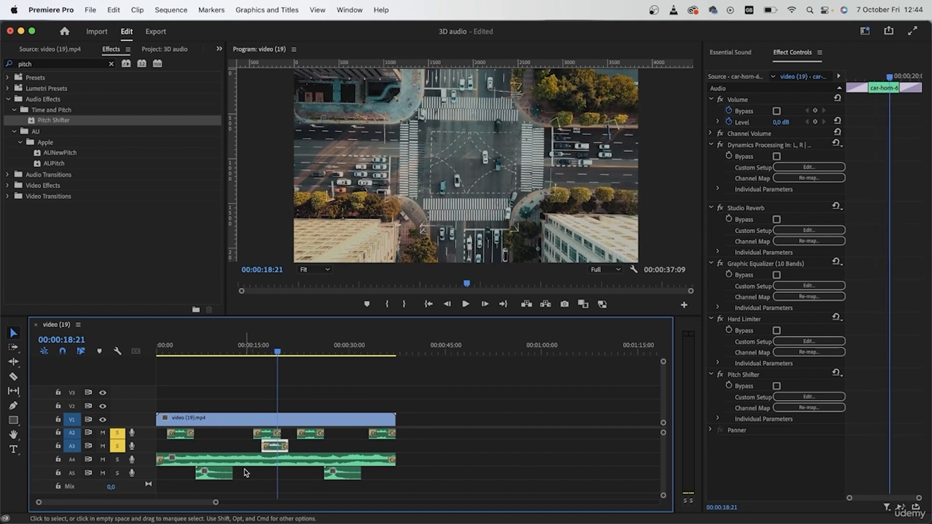
- Slow the car horn clip on A3 to 70% speed
{"action": "right_click", "coordinate": [275, 452]}
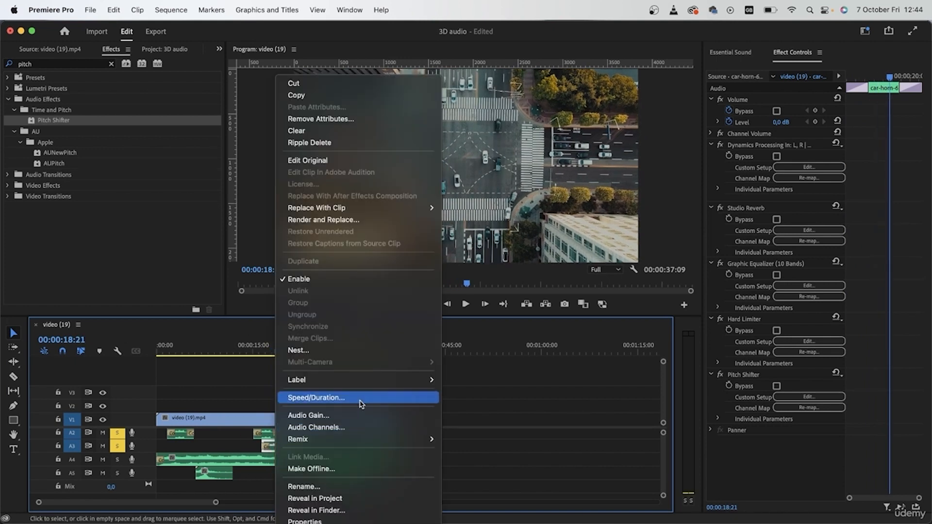
{"action": "left_click", "coordinate": [376, 409]}
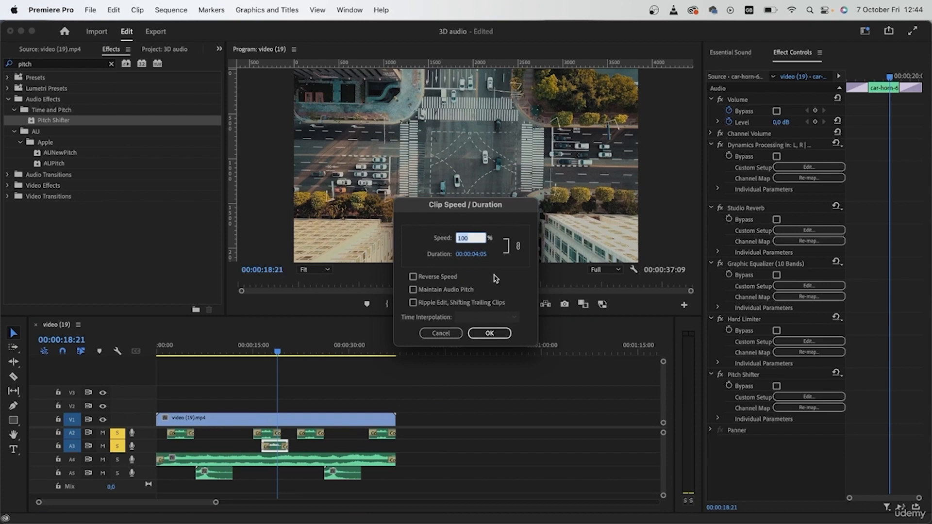
{"action": "key", "text": "Return"}
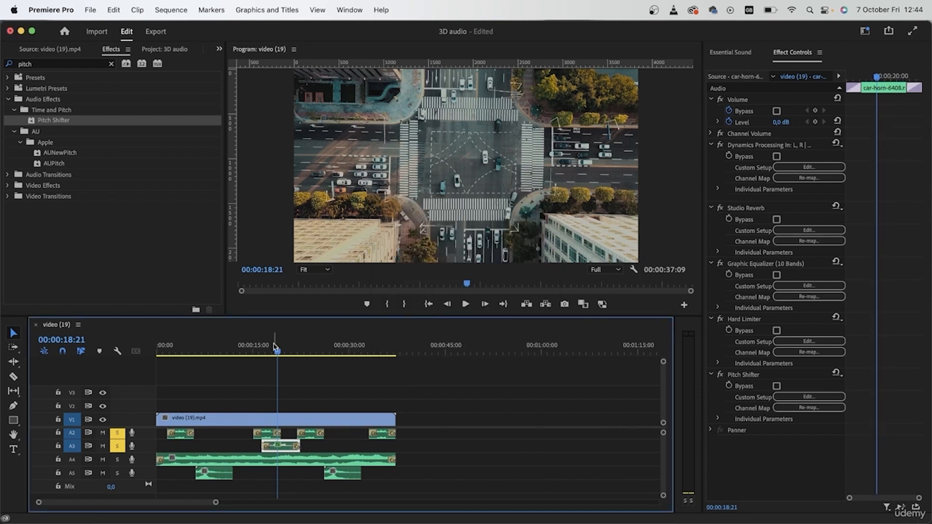
- Move the slowed horn on A3 earlier to start at about 15 s and audition it with the A2 horn
{"action": "left_click", "coordinate": [252, 347]}
{"action": "scroll", "coordinate": [257, 425], "scroll_direction": "up", "scroll_amount": 5}
{"action": "left_click_drag", "start_coordinate": [427, 444], "coordinate": [335, 446]}
{"action": "key", "text": "space"}
{"action": "key", "text": "space"}
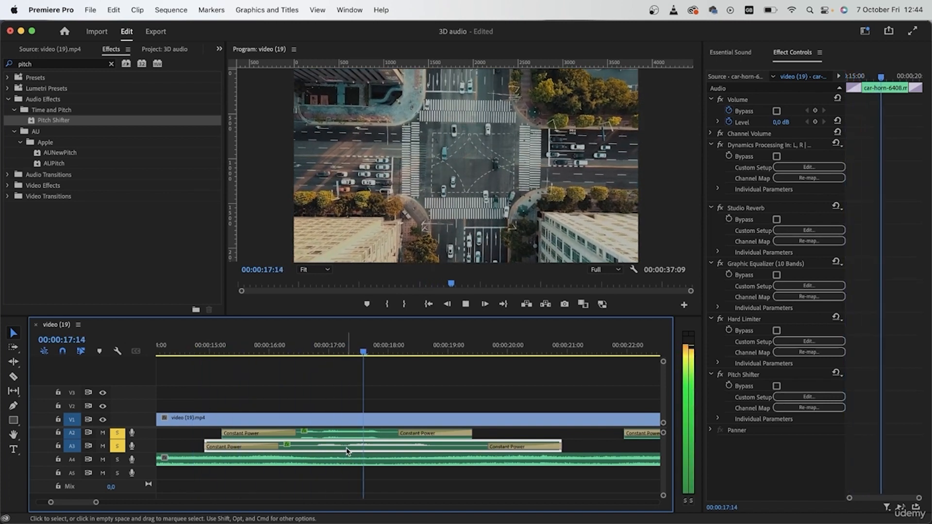
{"action": "key", "text": "space"}
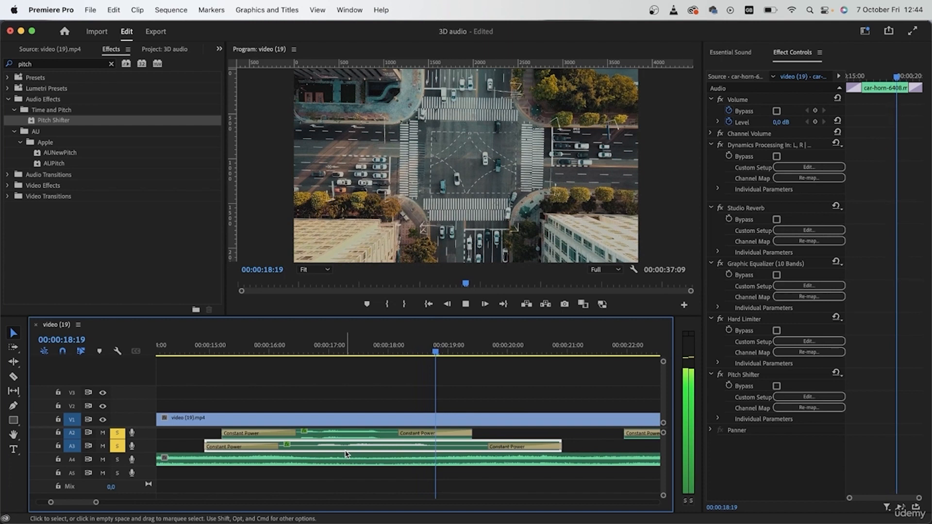
- Turn on Maintain Audio Pitch for the slowed A3 horn and audition the overlapping horns again
{"action": "key", "text": "super+r"}
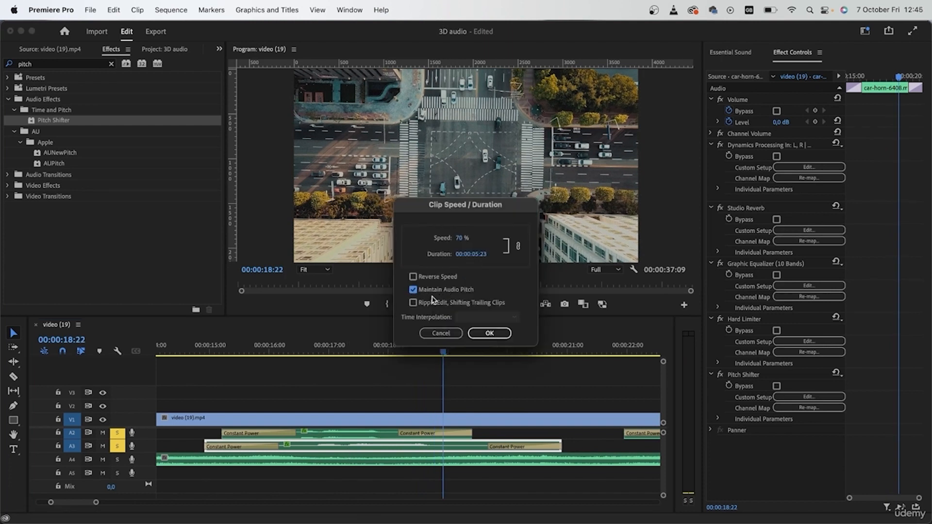
{"action": "left_click", "coordinate": [499, 336]}
{"action": "left_click", "coordinate": [280, 349]}
{"action": "key", "text": "space"}
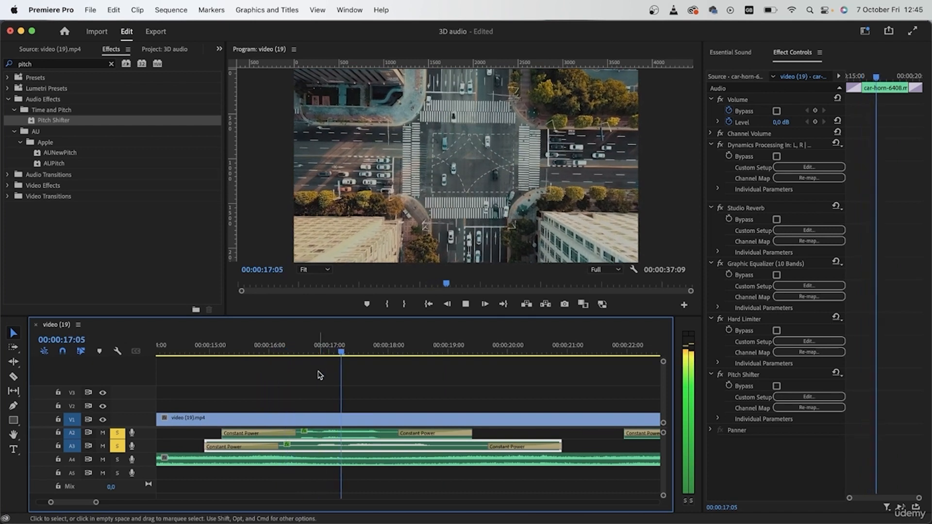
{"action": "key", "text": "backslash"}
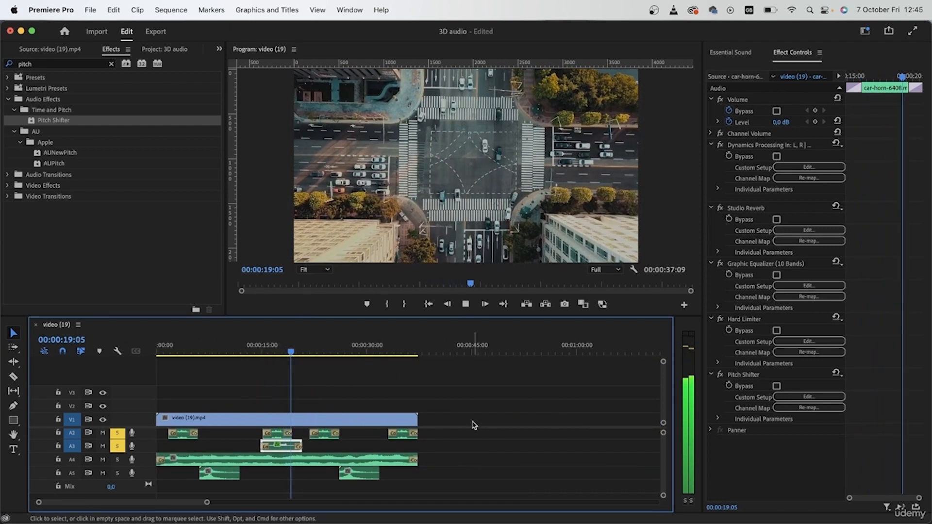
{"action": "key", "text": "space"}
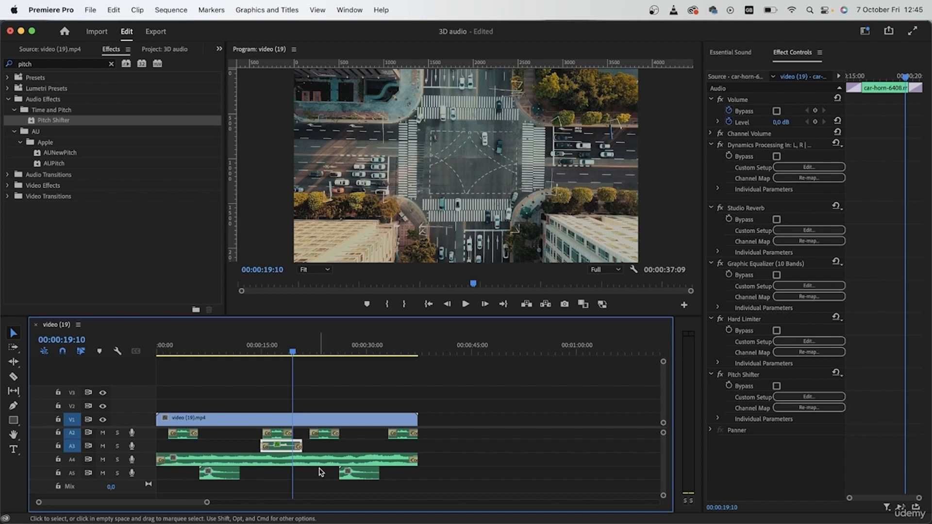
- Solo A4 in place of the horn tracks and audition its highway traffic clip from about 15 s
{"action": "left_click_drag", "start_coordinate": [506, 457], "coordinate": [189, 430]}
{"action": "left_click", "coordinate": [563, 453]}
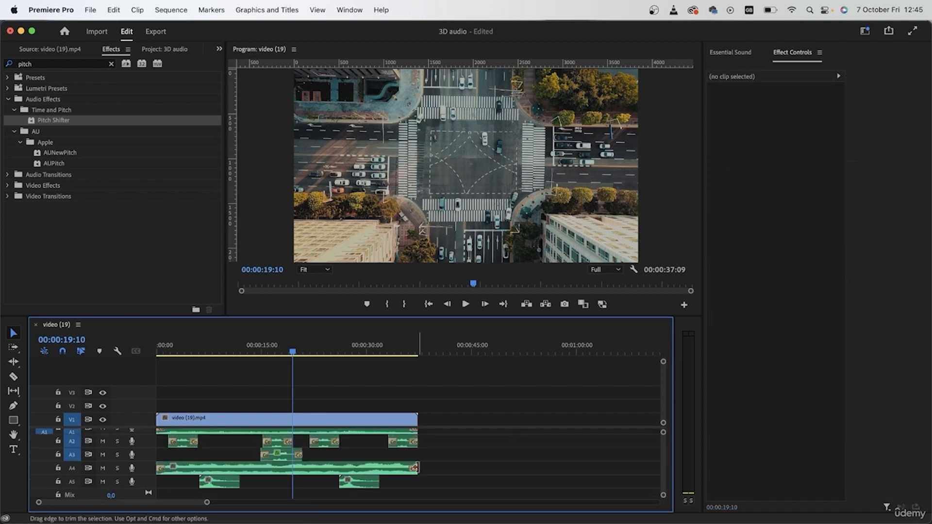
{"action": "scroll", "coordinate": [407, 470], "scroll_direction": "up", "scroll_amount": 2}
{"action": "left_click_drag", "start_coordinate": [124, 427], "coordinate": [124, 388]}
{"action": "left_click", "coordinate": [240, 439]}
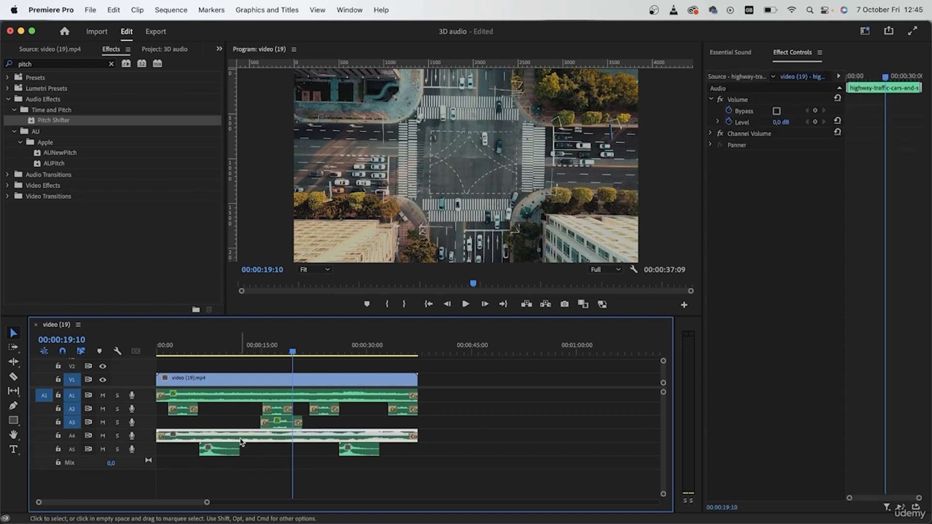
{"action": "left_click", "coordinate": [117, 435]}
{"action": "left_click", "coordinate": [266, 350]}
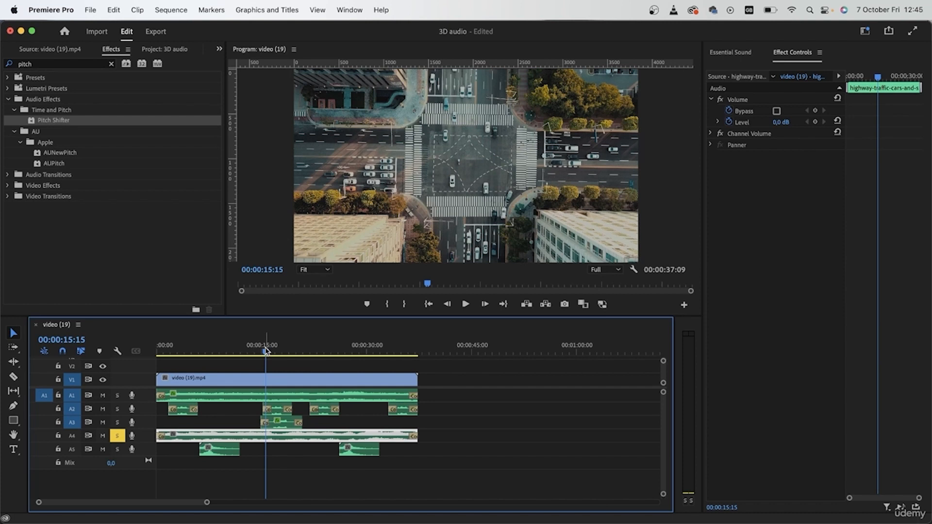
{"action": "key", "text": "space"}
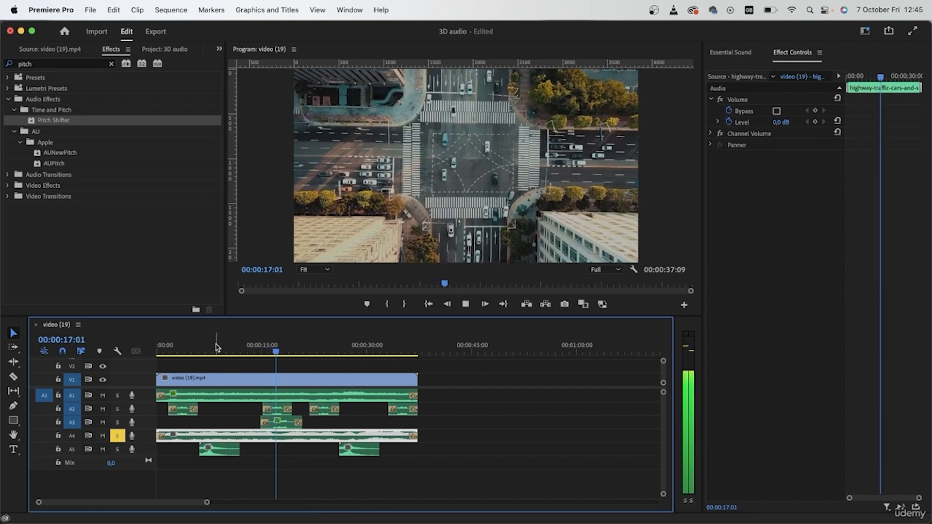
{"action": "key", "text": "space"}
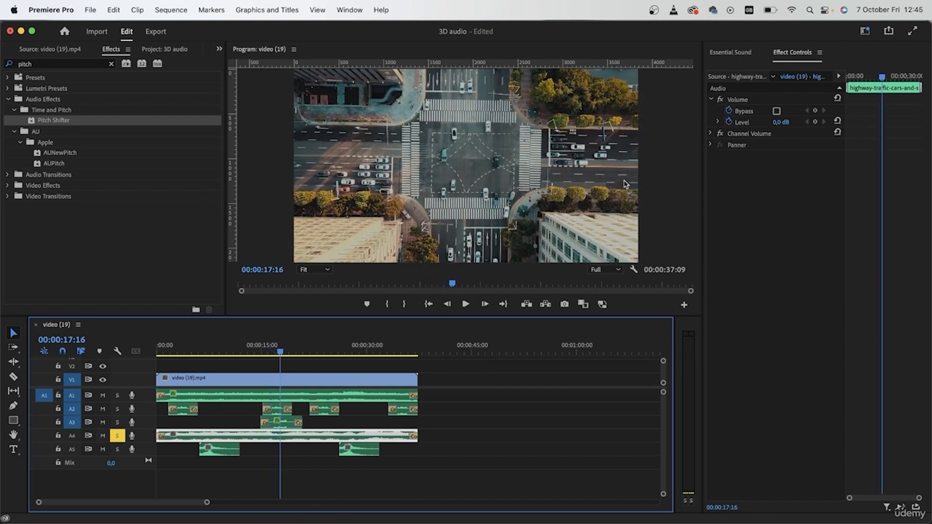
- Tag the highway traffic clip on A4 as Ambience and apply the From Outside preset
{"action": "left_click", "coordinate": [724, 57]}
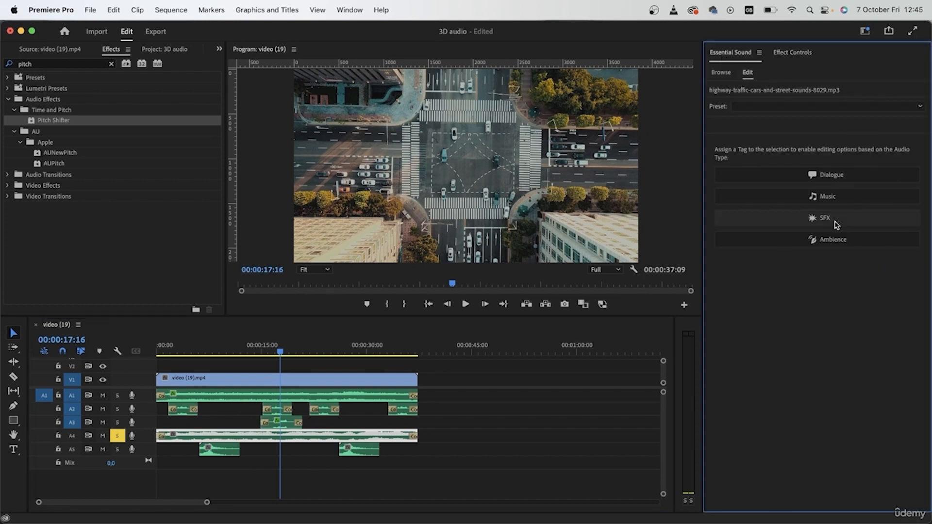
{"action": "left_click", "coordinate": [820, 246]}
{"action": "left_click", "coordinate": [797, 126]}
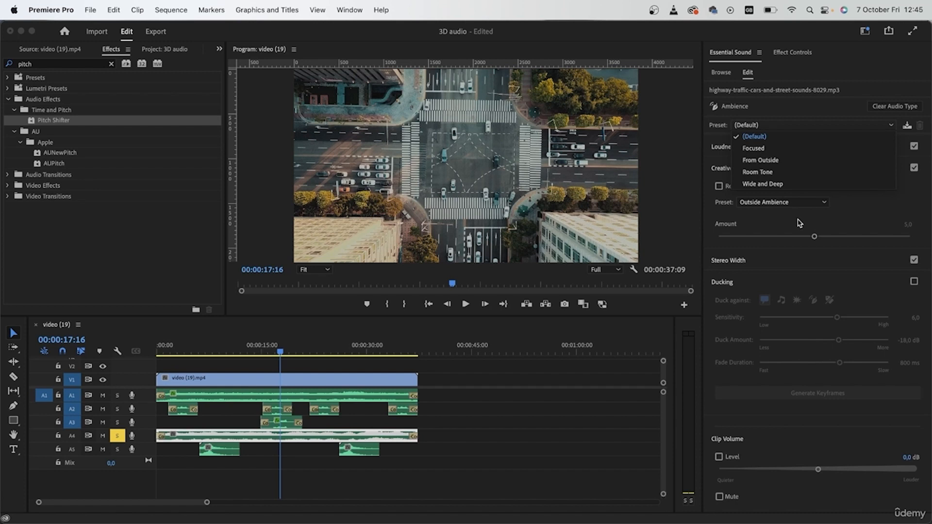
{"action": "left_click", "coordinate": [770, 163]}
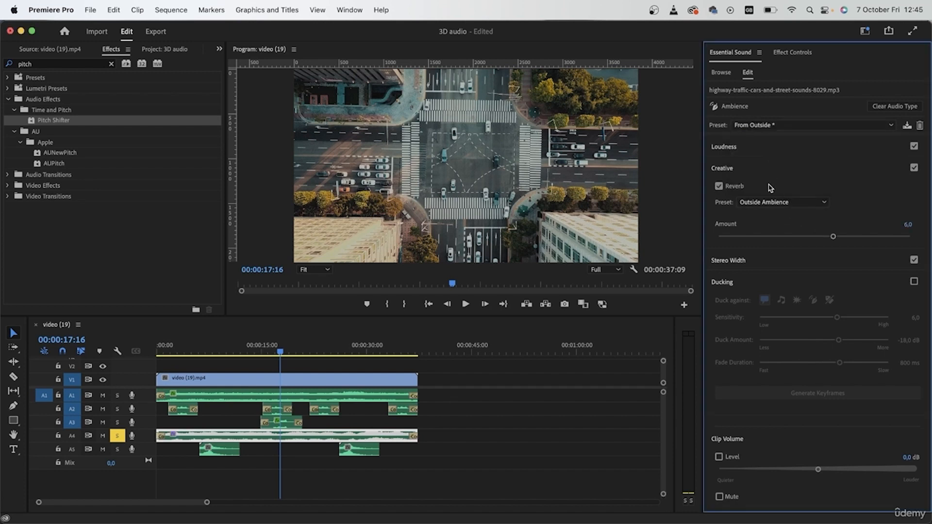
- Choose Outside Ambience as the reverb for the highway traffic clip on A4 and audition it from about 12 s
{"action": "left_click", "coordinate": [793, 204]}
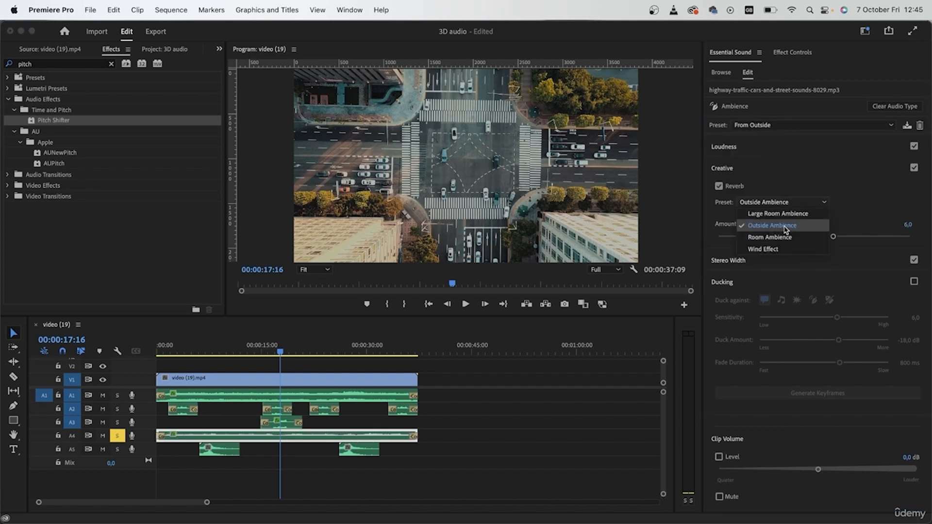
{"action": "left_click", "coordinate": [785, 227]}
{"action": "left_click", "coordinate": [775, 202]}
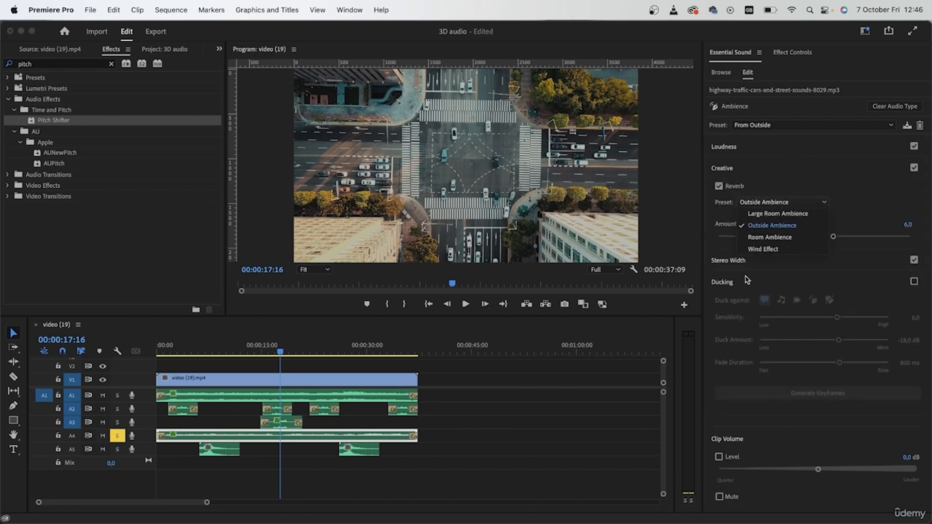
{"action": "left_click", "coordinate": [785, 227]}
{"action": "left_click", "coordinate": [240, 346]}
{"action": "key", "text": "space"}
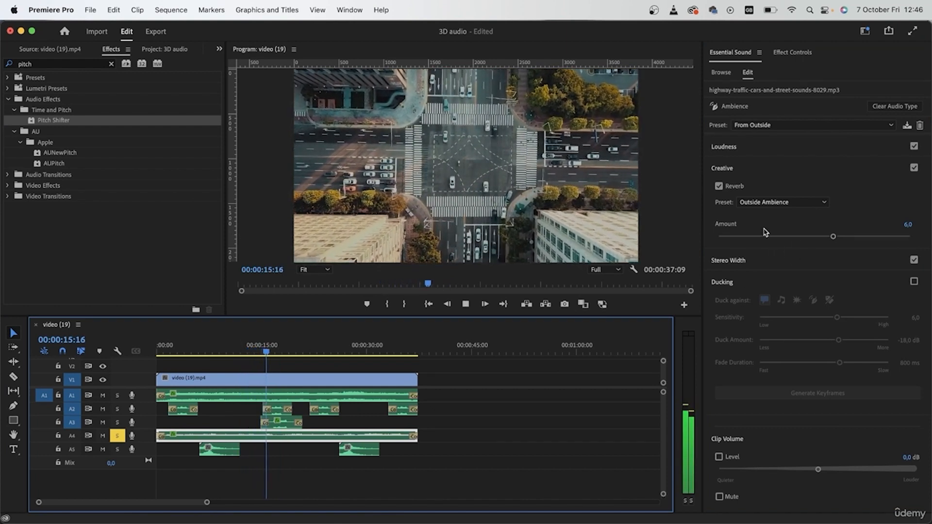
{"action": "key", "text": "space"}
- Try the Wind Effect reverb on the traffic clip, audition it, and restore Outside Ambience
{"action": "left_click", "coordinate": [779, 202]}
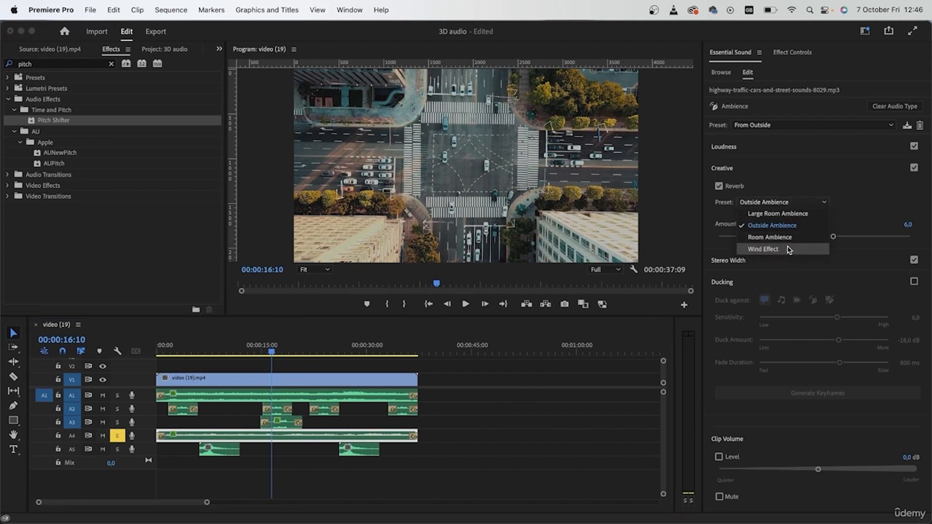
{"action": "left_click", "coordinate": [763, 249]}
{"action": "left_click", "coordinate": [253, 346]}
{"action": "key", "text": "space"}
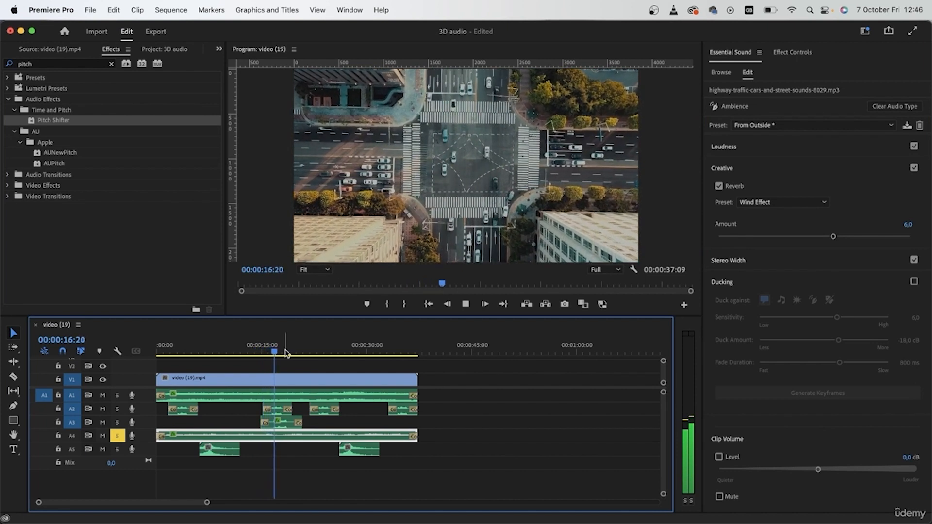
{"action": "left_click", "coordinate": [796, 202]}
{"action": "left_click", "coordinate": [800, 225]}
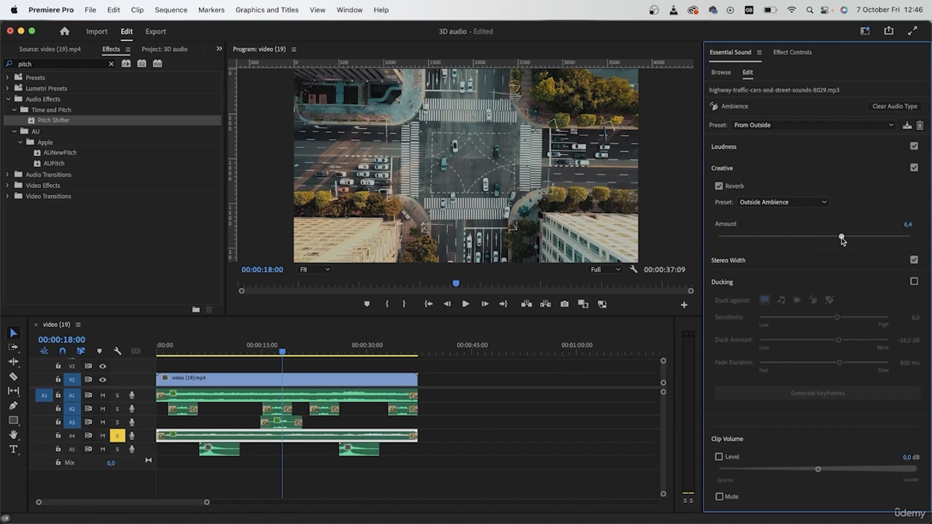
- Lower the traffic clip's reverb amount to 1.7 and its clip level to -1.6 dB while auditioning it
{"action": "left_click", "coordinate": [195, 346]}
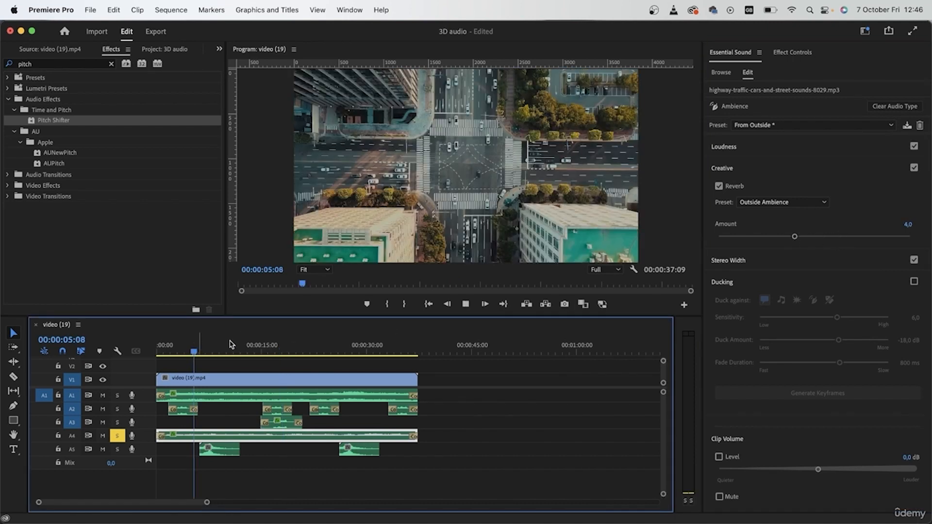
{"action": "key", "text": "space"}
{"action": "left_click_drag", "start_coordinate": [794, 237], "coordinate": [751, 238]}
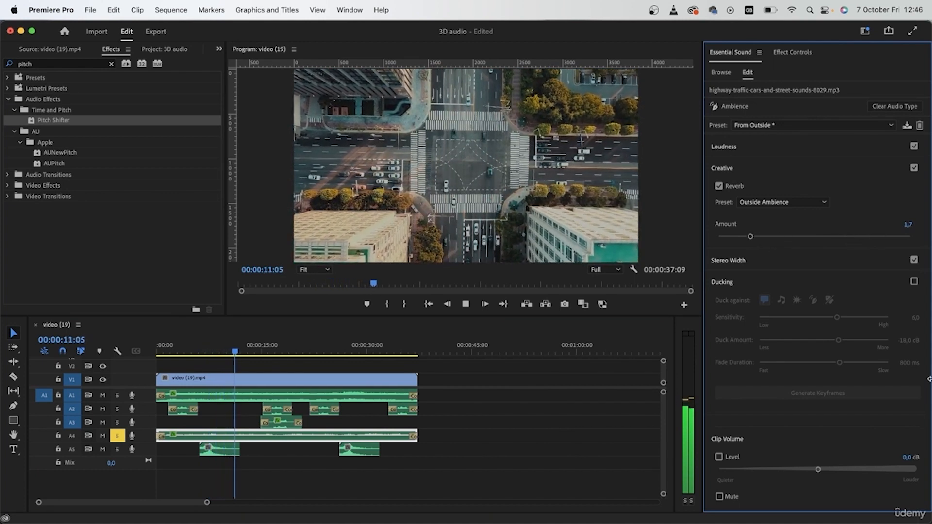
{"action": "left_click_drag", "start_coordinate": [820, 471], "coordinate": [814, 472]}
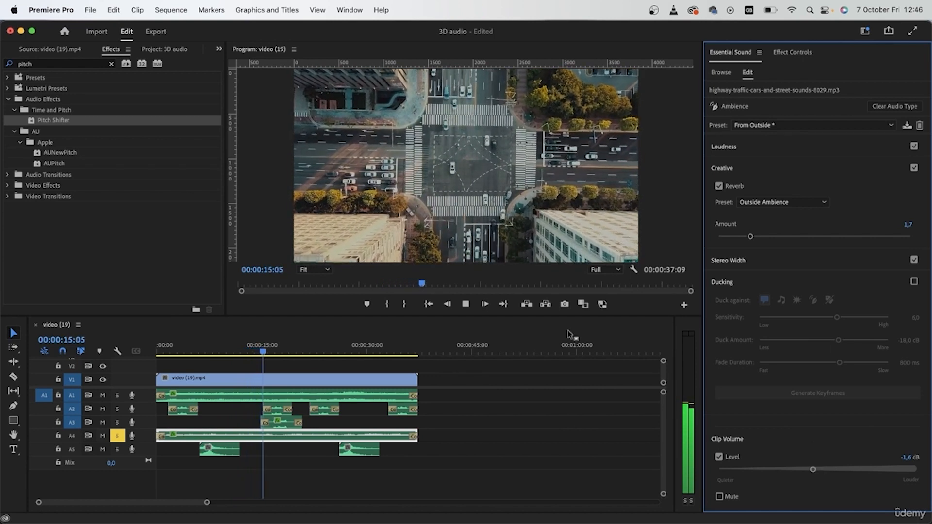
{"action": "left_click", "coordinate": [316, 492]}
{"action": "key", "text": "space"}
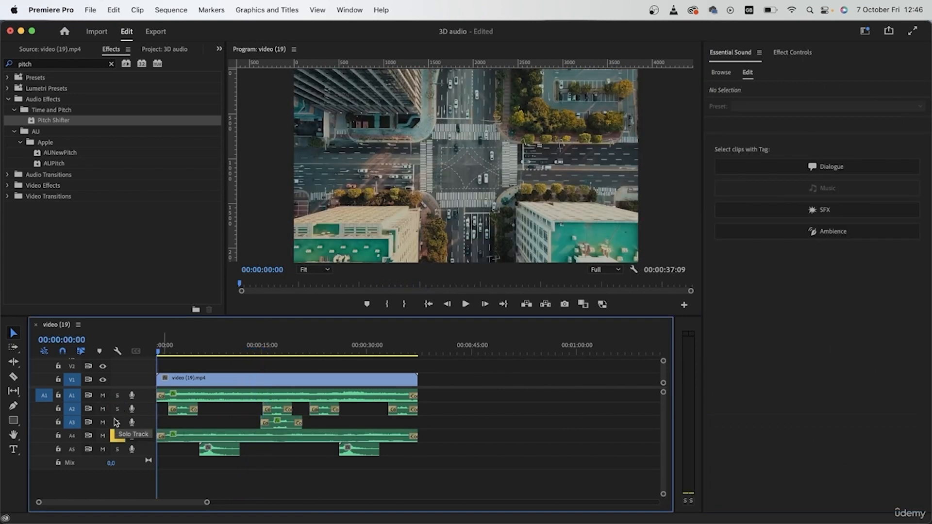
- Solo A5 in place of A4 and audition its first car pass-by clip from about 8 s
{"action": "left_click", "coordinate": [117, 449]}
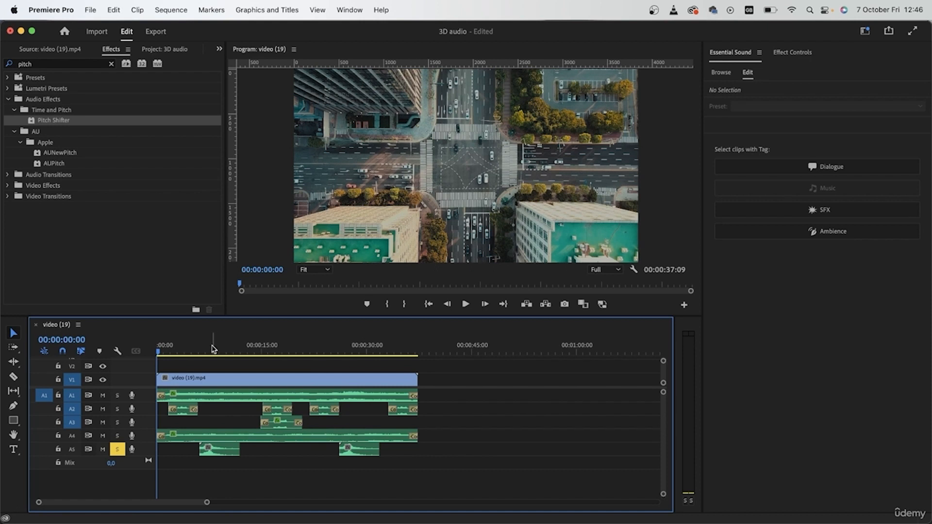
{"action": "left_click", "coordinate": [211, 348]}
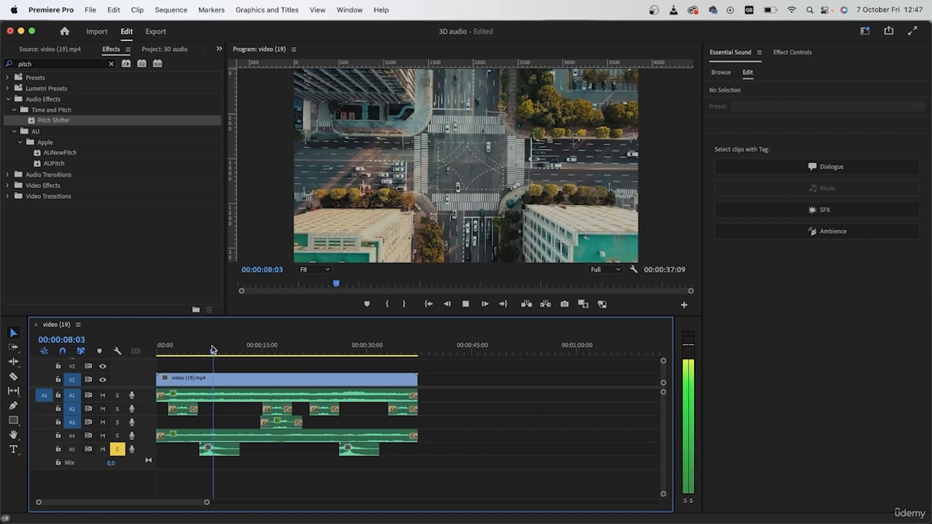
{"action": "key", "text": "space"}
- Move the first car pass-by clip on A5 earlier to start at 3 s and audition it
{"action": "left_click_drag", "start_coordinate": [212, 449], "coordinate": [190, 449]}
{"action": "key", "text": "Home"}
{"action": "key", "text": "space"}
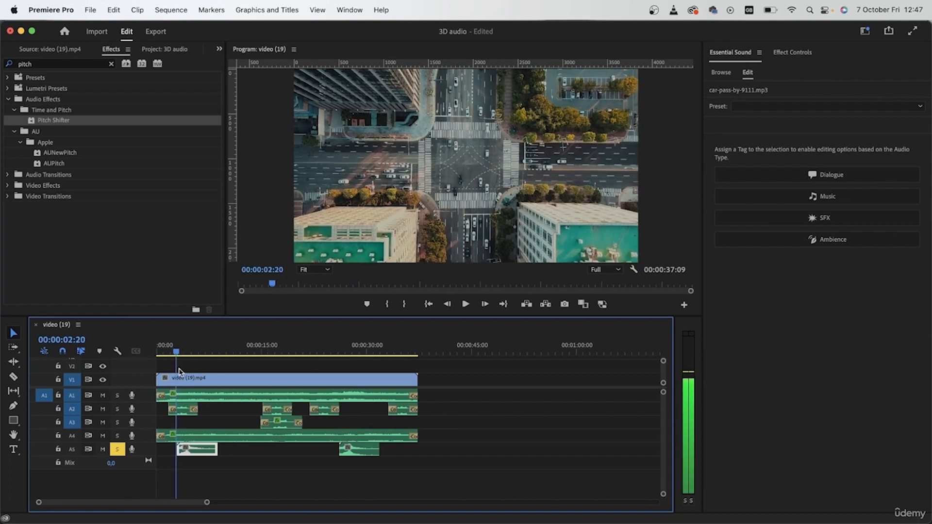
{"action": "key", "text": "space"}
- Copy and space the car pass-by clips along A5 so five start at about 3, 9, 18, 23 and 28 s
{"action": "left_click_drag", "start_coordinate": [200, 451], "coordinate": [250, 451]}
{"action": "left_click_drag", "start_coordinate": [251, 452], "coordinate": [421, 458]}
{"action": "left_click_drag", "start_coordinate": [241, 454], "coordinate": [232, 455]}
{"action": "left_click_drag", "start_coordinate": [355, 455], "coordinate": [336, 454]}
{"action": "double_click", "coordinate": [406, 454]}
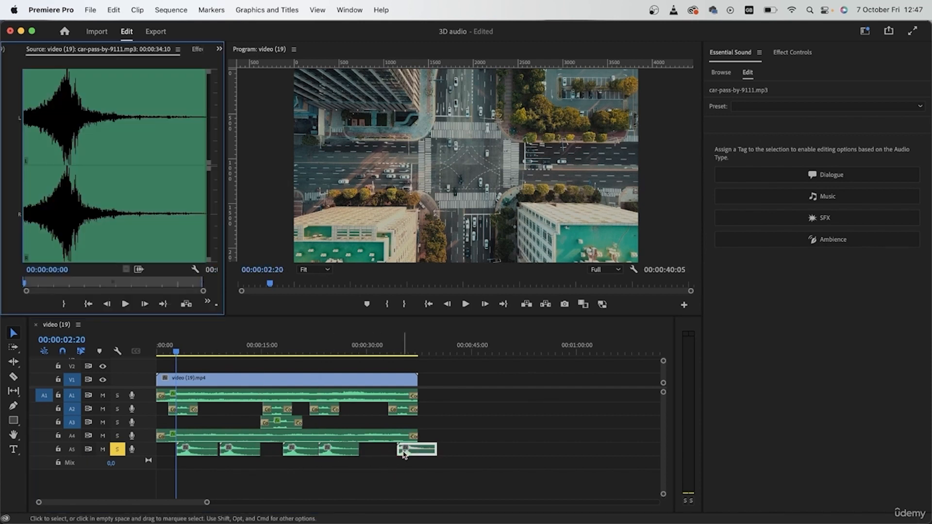
{"action": "left_click_drag", "start_coordinate": [426, 456], "coordinate": [385, 456]}
- Select all five pass-by clips on A5, add default audio transitions to their ends, and audition them
{"action": "left_click", "coordinate": [451, 470]}
{"action": "left_click_drag", "start_coordinate": [451, 469], "coordinate": [194, 449]}
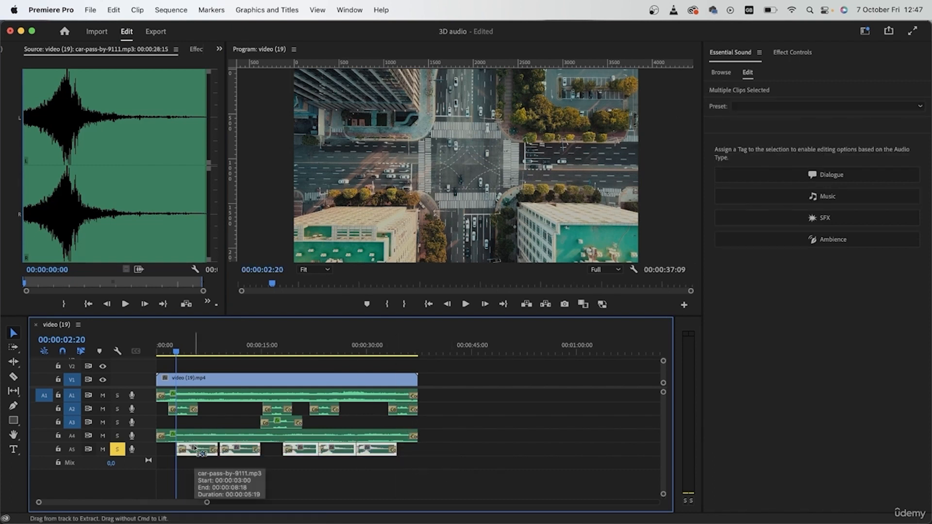
{"action": "key", "text": "space"}
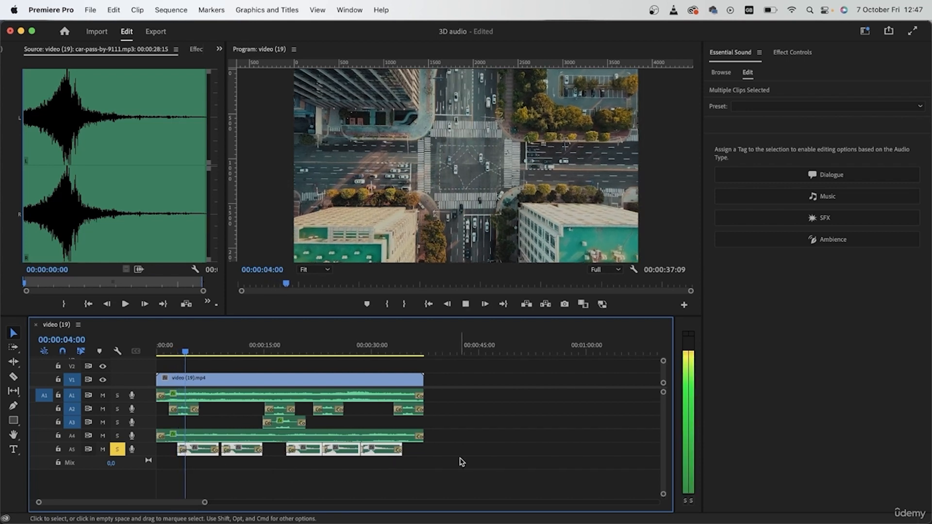
{"action": "key", "text": "space"}
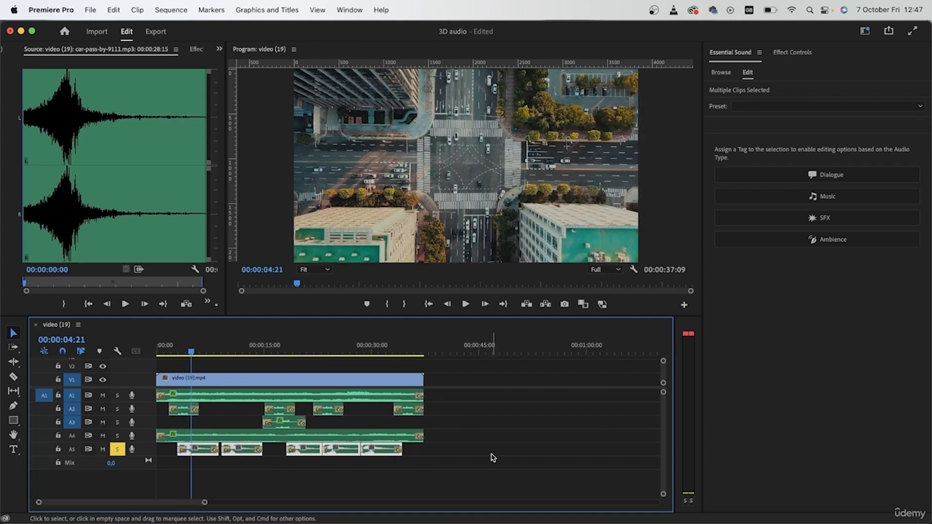
- Tag the five pass-by clips as Ambience, use Wide and Deep with Outside Ambience reverb, and raise their clip level
{"action": "left_click", "coordinate": [833, 238]}
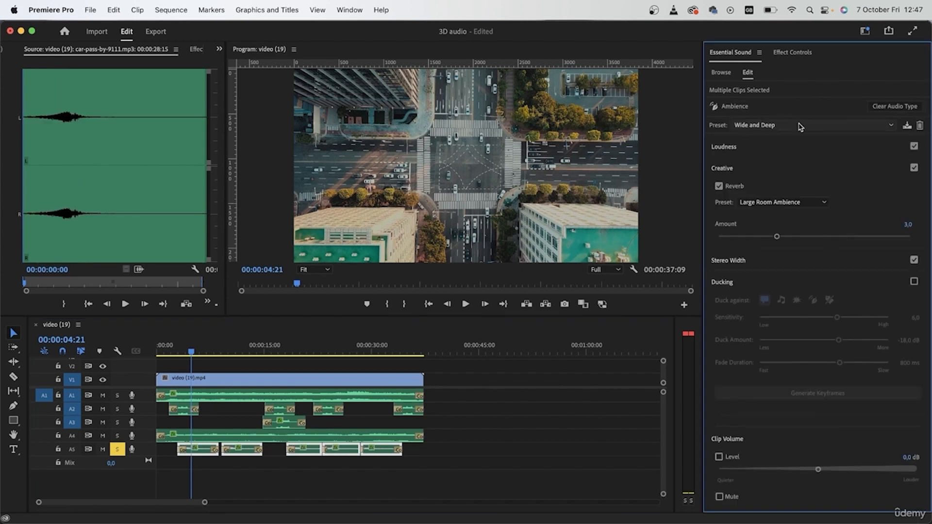
{"action": "left_click", "coordinate": [795, 203]}
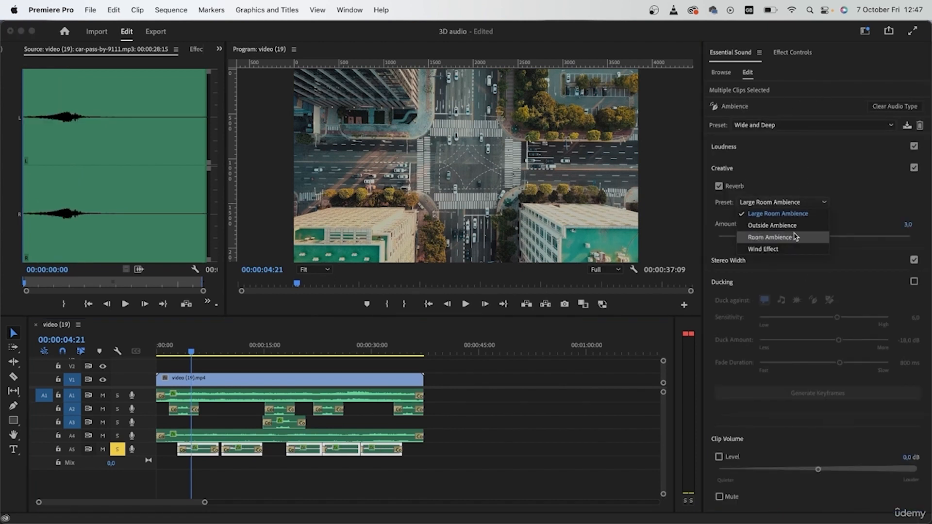
{"action": "left_click", "coordinate": [774, 225]}
{"action": "key", "text": "space"}
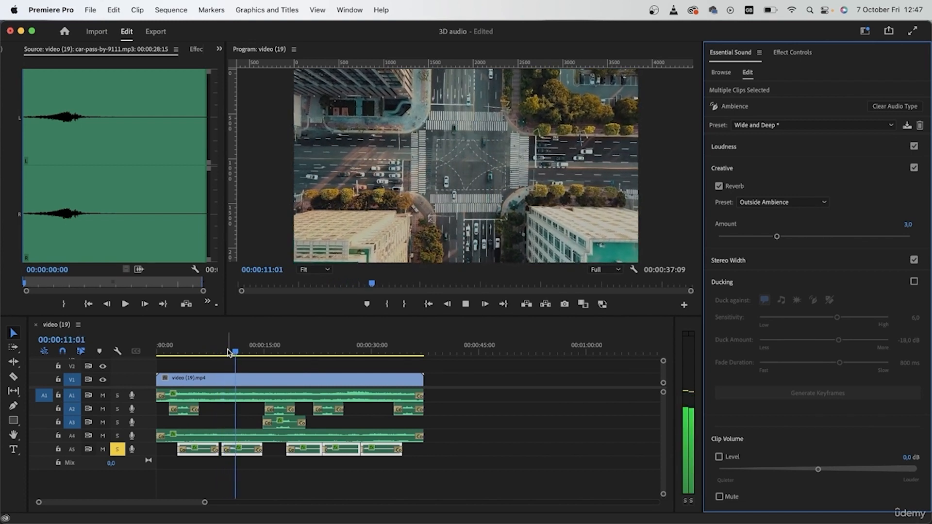
{"action": "key", "text": "space"}
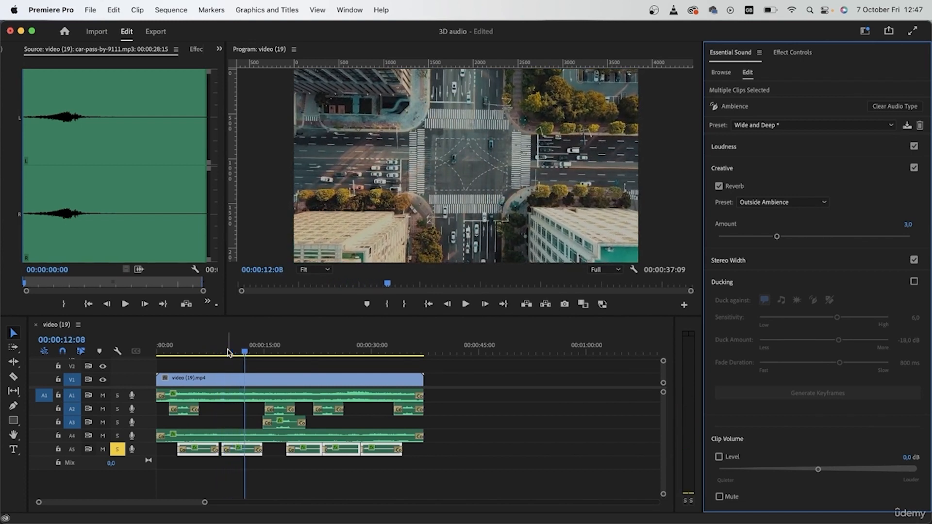
{"action": "left_click_drag", "start_coordinate": [817, 469], "coordinate": [860, 469]}
{"action": "left_click", "coordinate": [509, 492]}
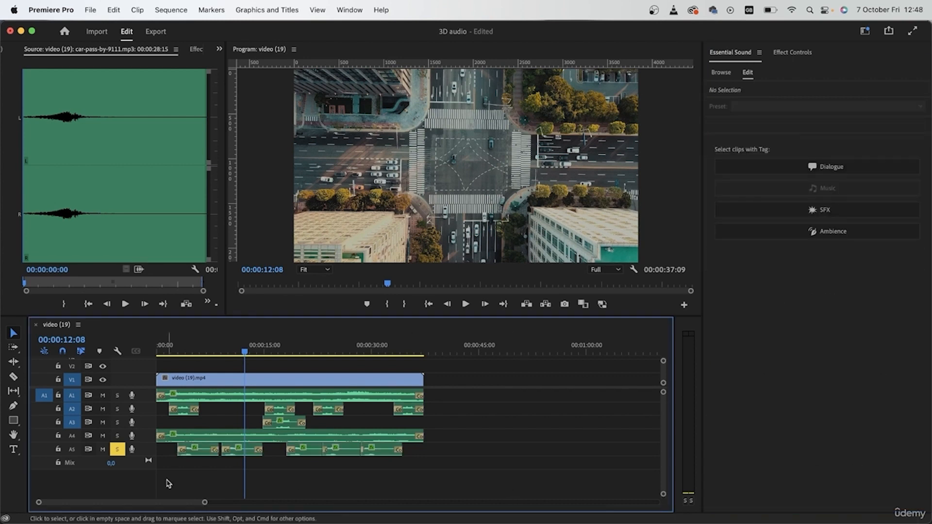
- Turn off solo on A5 and play the full mix from the start and from about 16 s
{"action": "key", "text": "Home"}
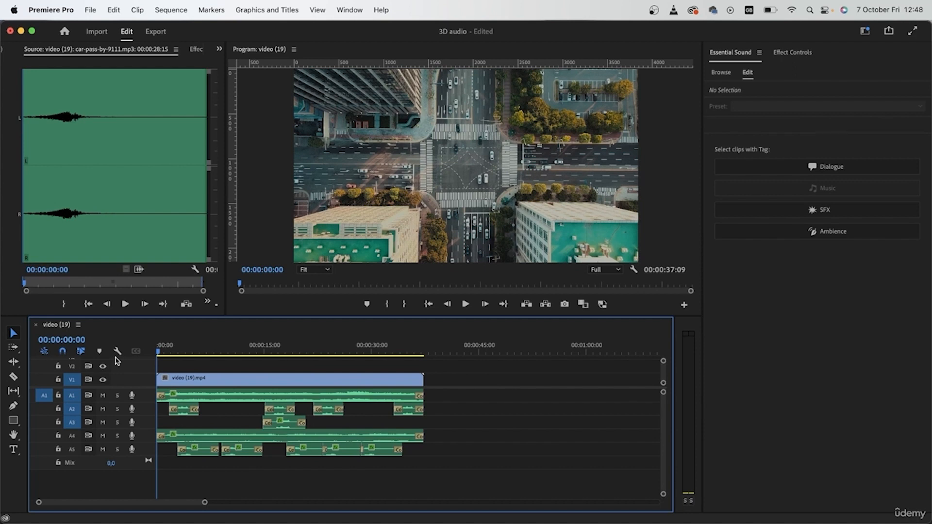
{"action": "key", "text": "space"}
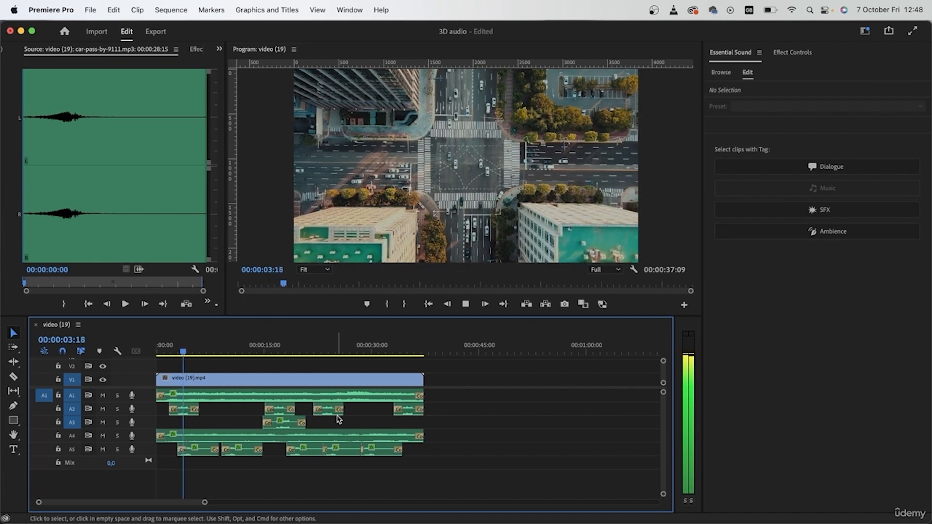
{"action": "left_click", "coordinate": [272, 345]}
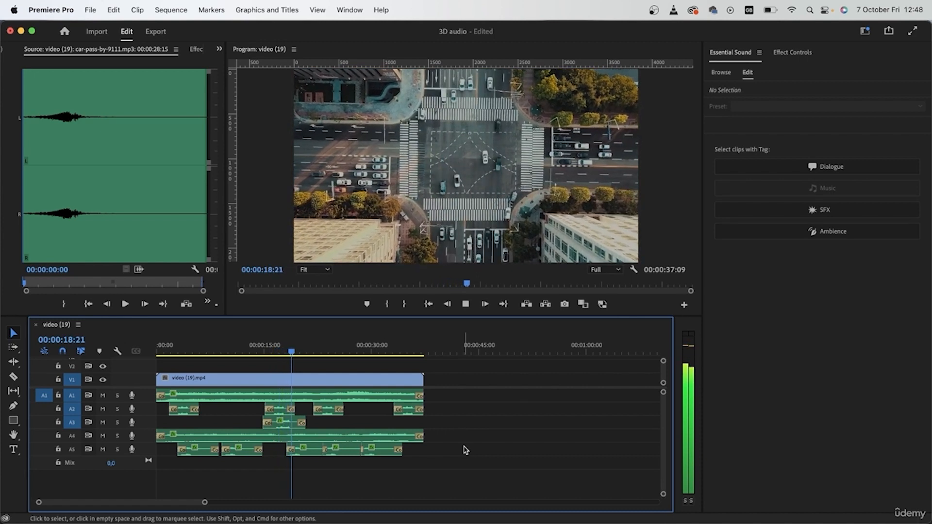
- Copy the slowed A3 horn to the start of its track, confirm its 70% speed, and audition it in the mix
{"action": "left_click", "coordinate": [170, 421]}
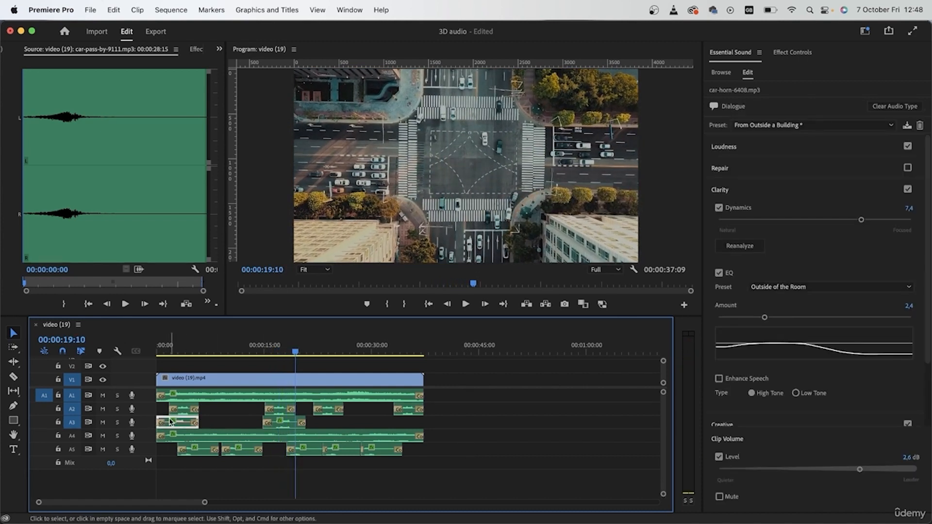
{"action": "key", "text": "super+r"}
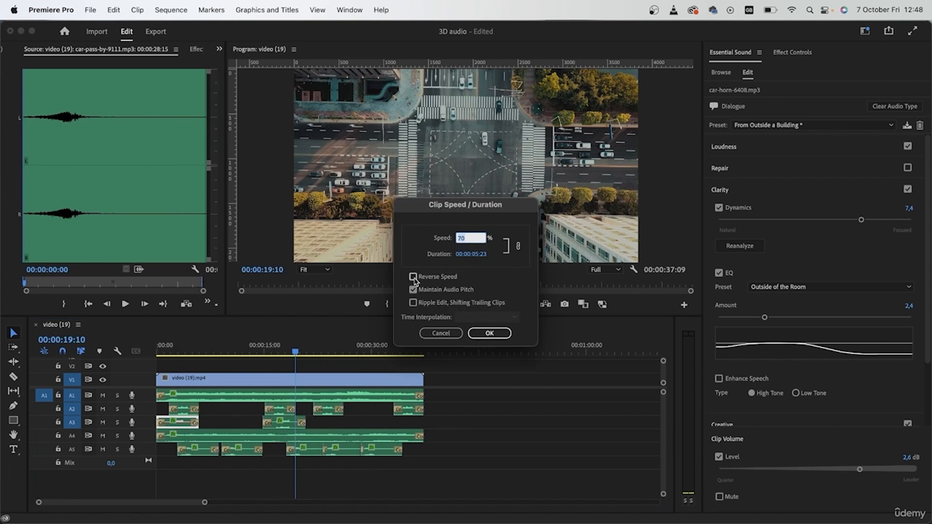
{"action": "left_click", "coordinate": [489, 333]}
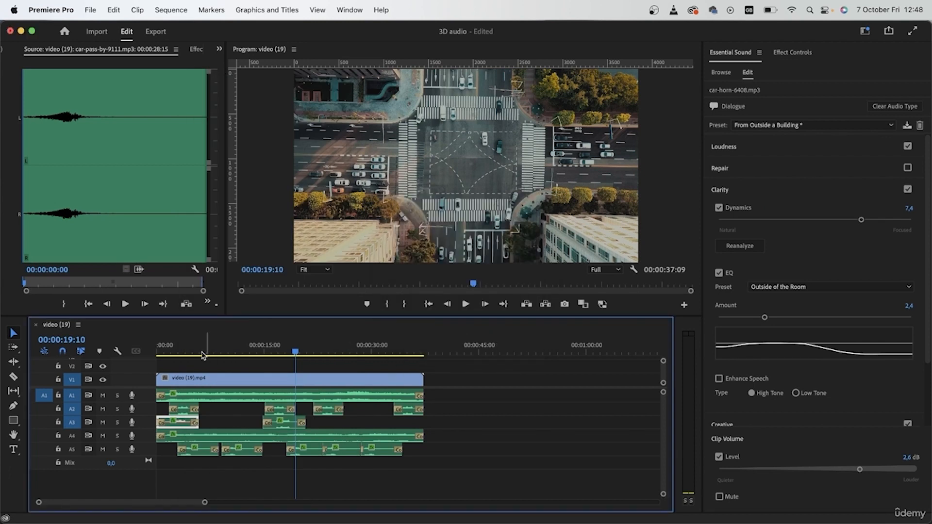
{"action": "left_click_drag", "start_coordinate": [182, 354], "coordinate": [103, 353]}
{"action": "key", "text": "space"}
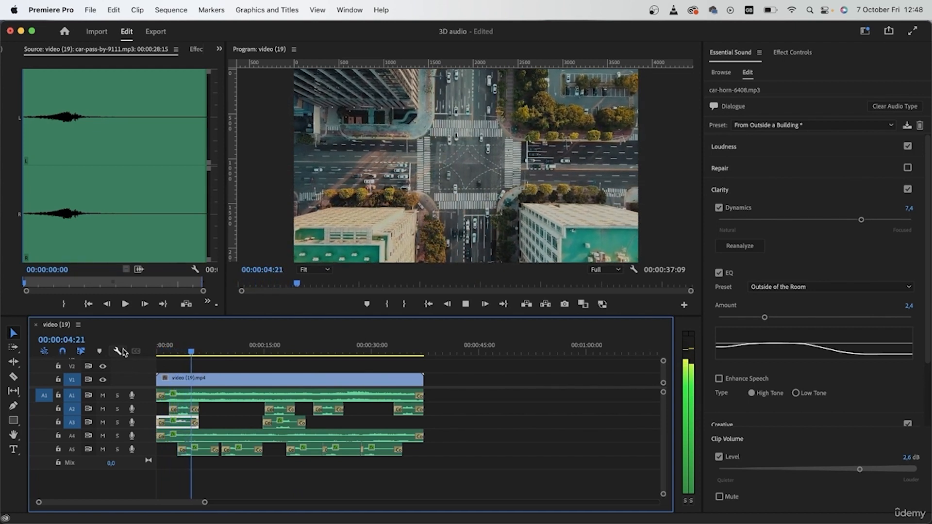
{"action": "key", "text": "space"}
- Copy the slowed horn to start at about 24 s on A3 and return to the beginning to play the full mix
{"action": "left_click_drag", "start_coordinate": [177, 425], "coordinate": [349, 422]}
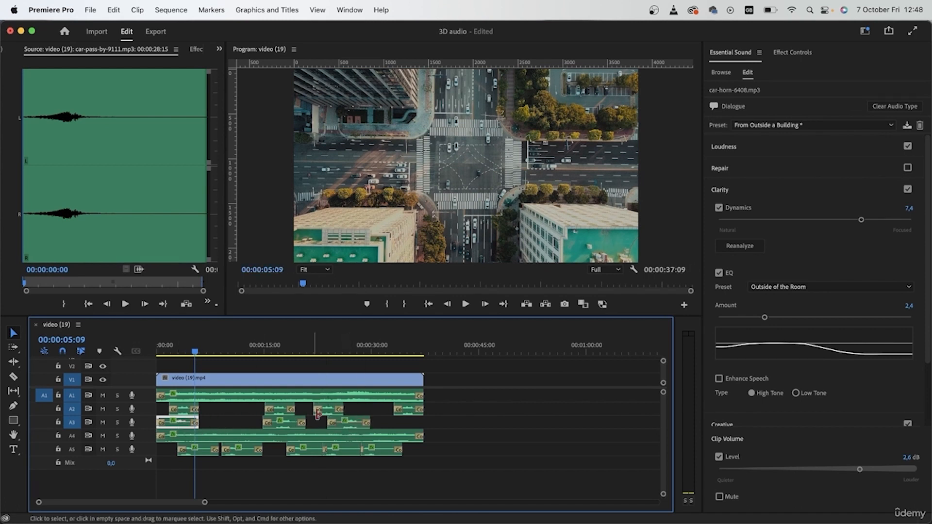
{"action": "left_click", "coordinate": [504, 451]}
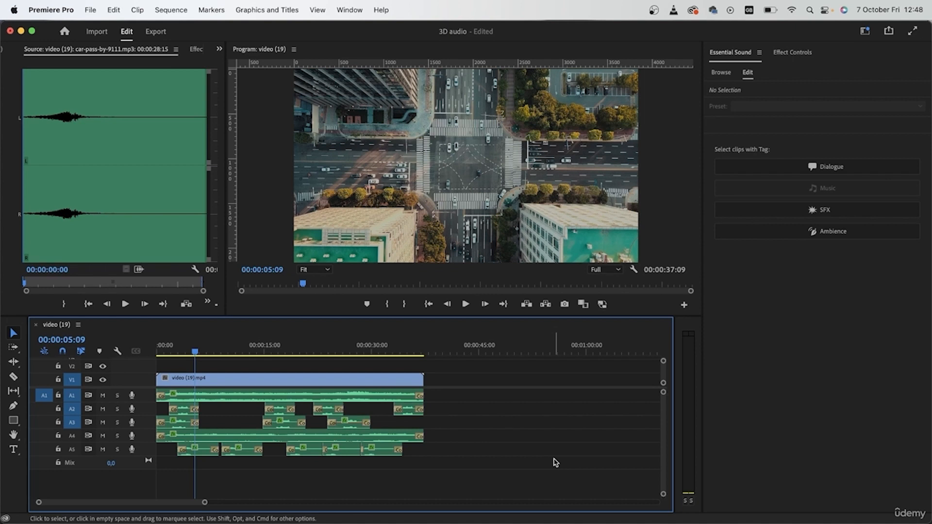
{"action": "key", "text": "Home"}
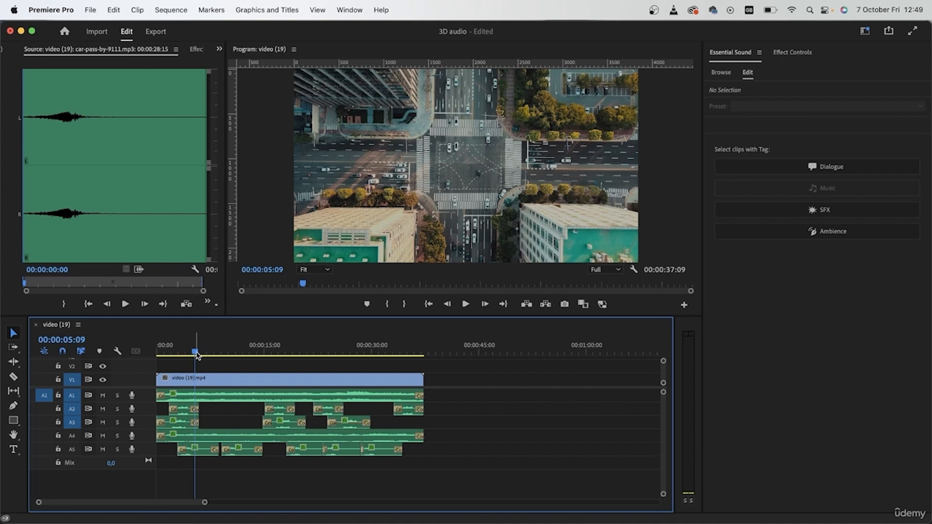
{"action": "key", "text": "space"}
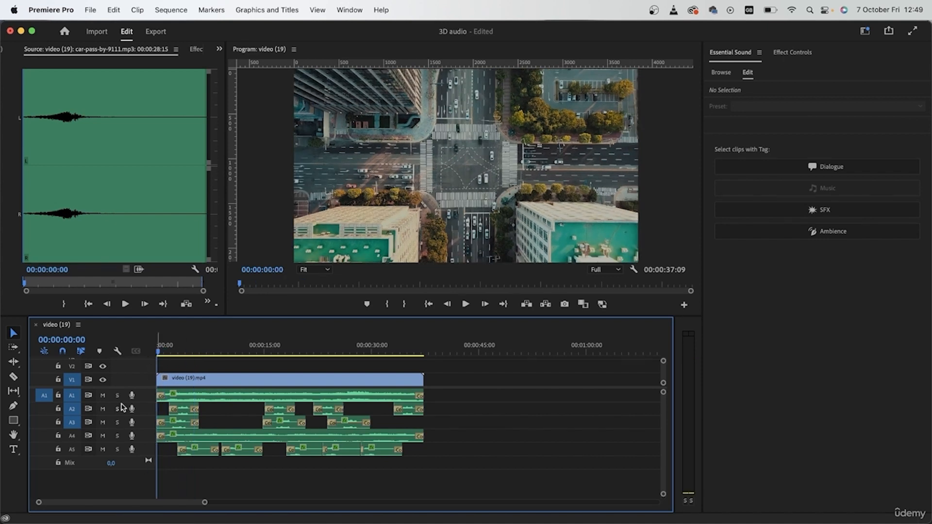
- Deselect all the clips and switch to the saved editing workspace
{"action": "left_click", "coordinate": [196, 347]}
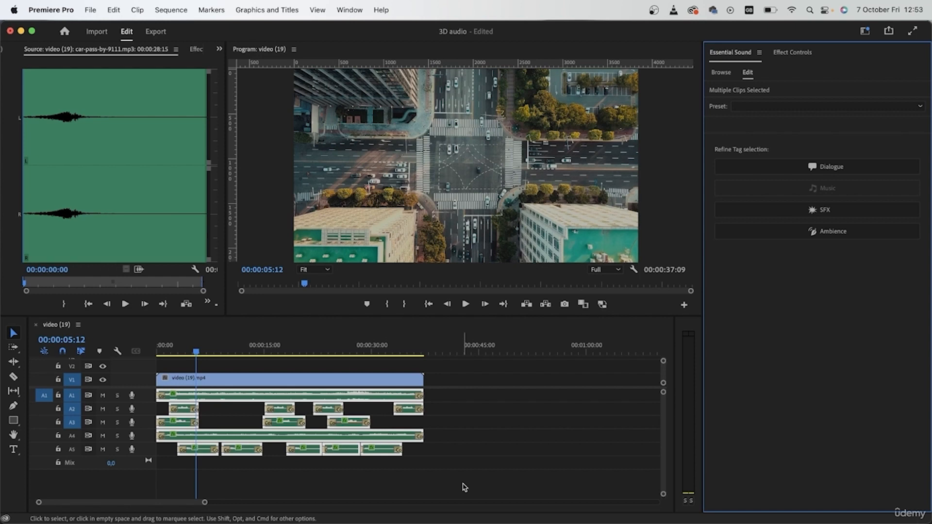
{"action": "left_click", "coordinate": [580, 460]}
{"action": "left_click", "coordinate": [864, 31]}
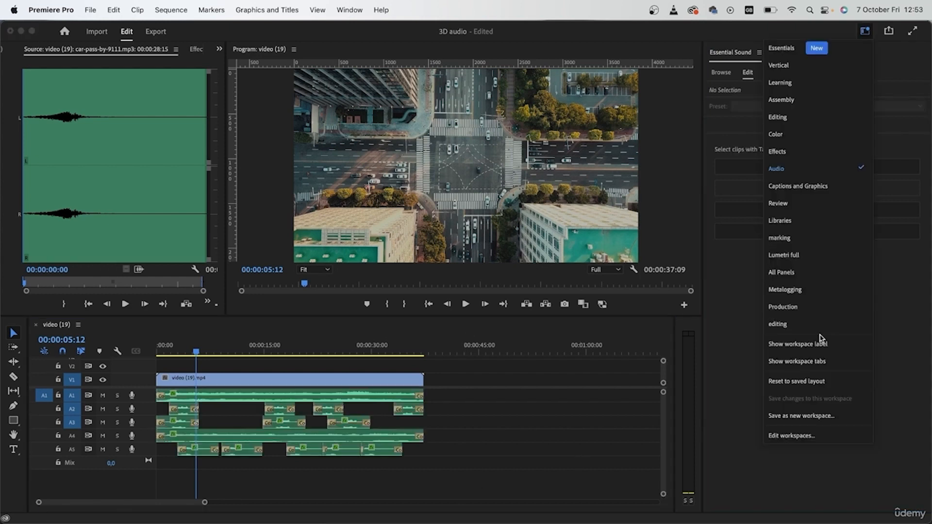
{"action": "left_click", "coordinate": [778, 325]}
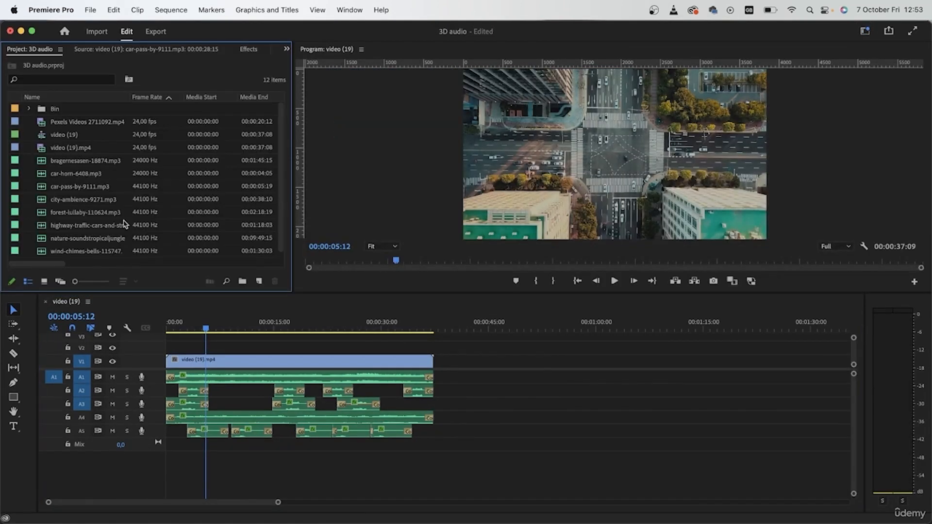
{"action": "left_click", "coordinate": [443, 461]}
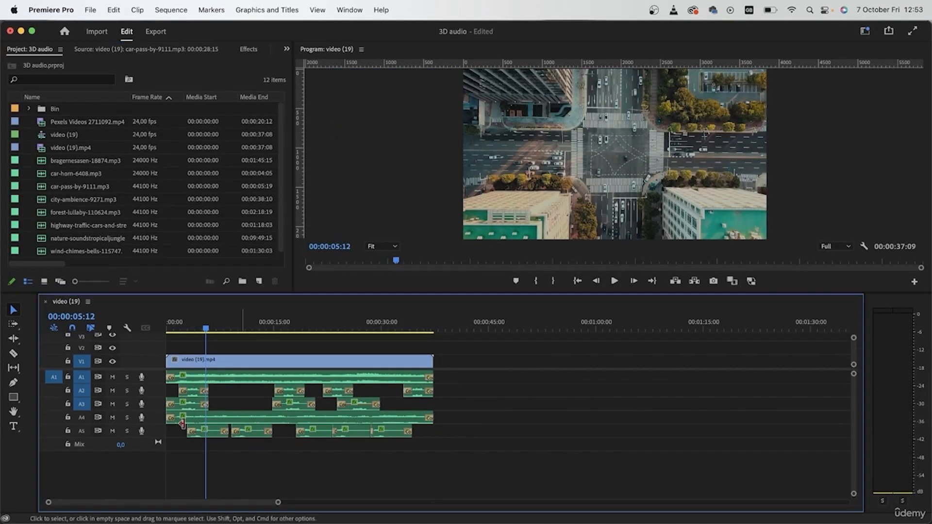
- Create a 3840 × 2160, 24 fps adjustment layer and place it on V2 over the full length of the street video
{"action": "left_click", "coordinate": [259, 283]}
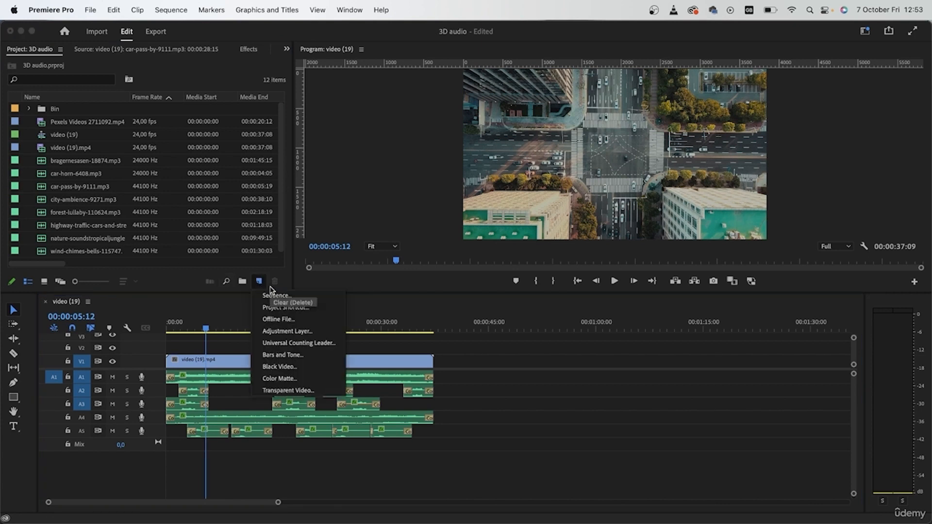
{"action": "left_click", "coordinate": [311, 332]}
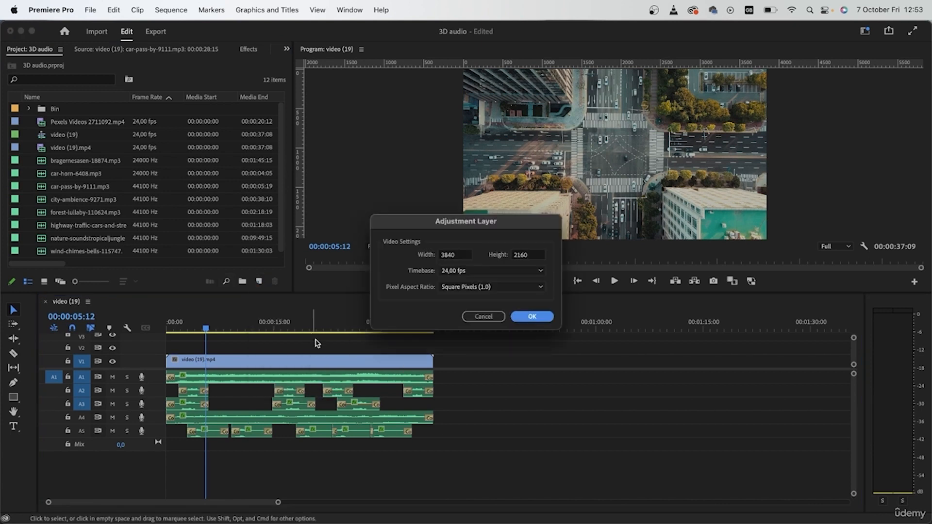
{"action": "left_click", "coordinate": [528, 317]}
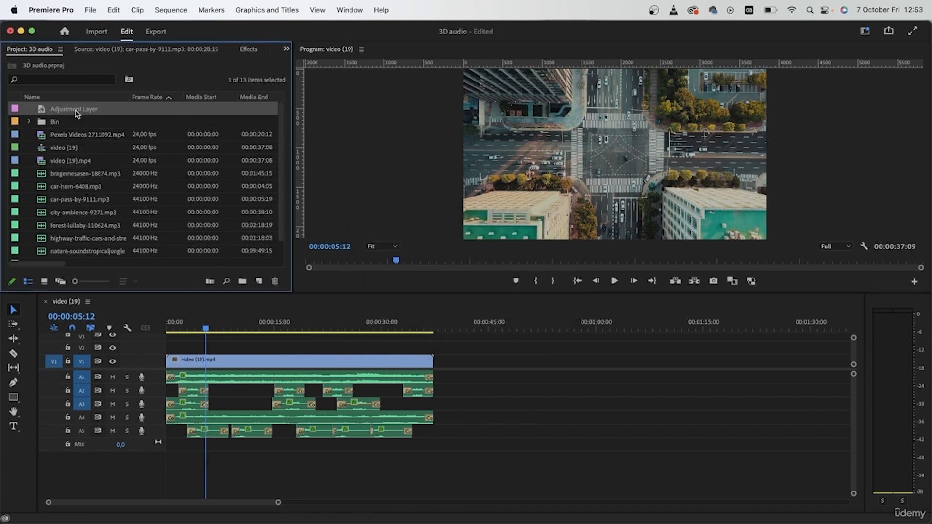
{"action": "left_click_drag", "start_coordinate": [72, 111], "coordinate": [433, 340]}
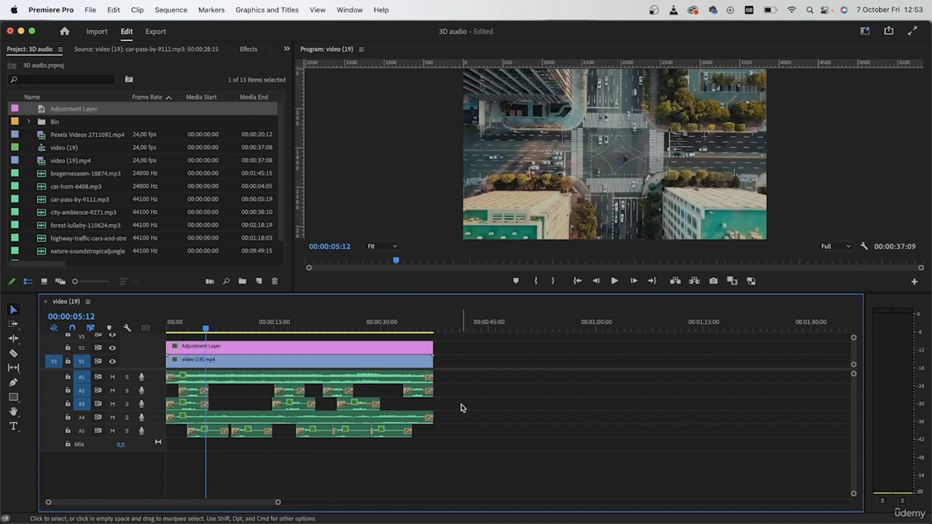
{"action": "left_click", "coordinate": [384, 346]}
- Nest all the audio clips on A1 to A5 together with the adjustment layer as a sequence named audios
{"action": "left_click", "coordinate": [521, 436]}
{"action": "left_click_drag", "start_coordinate": [520, 453], "coordinate": [165, 372]}
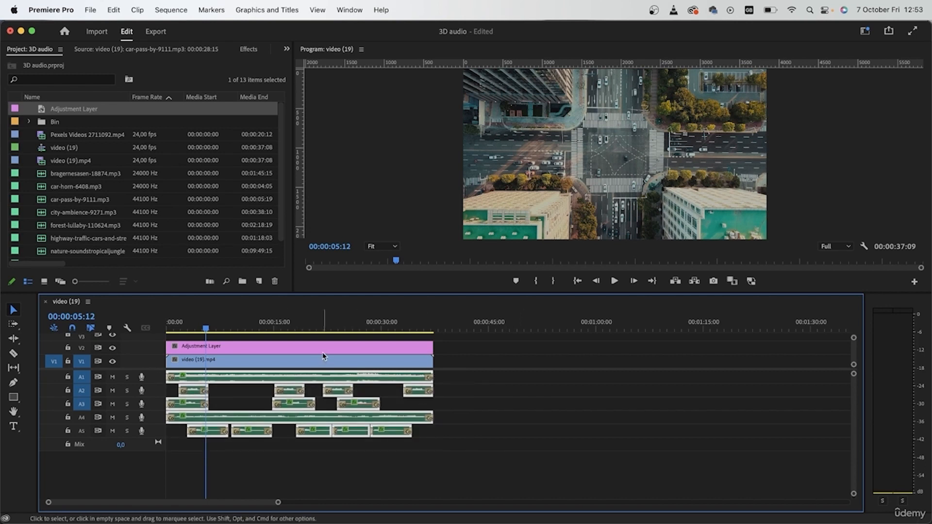
{"action": "left_click", "coordinate": [333, 346], "text": "shift"}
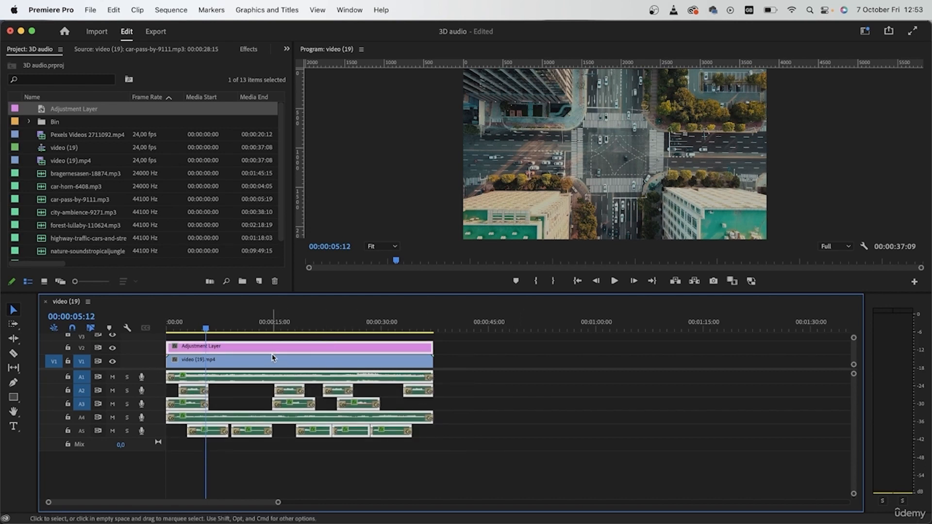
{"action": "right_click", "coordinate": [285, 347]}
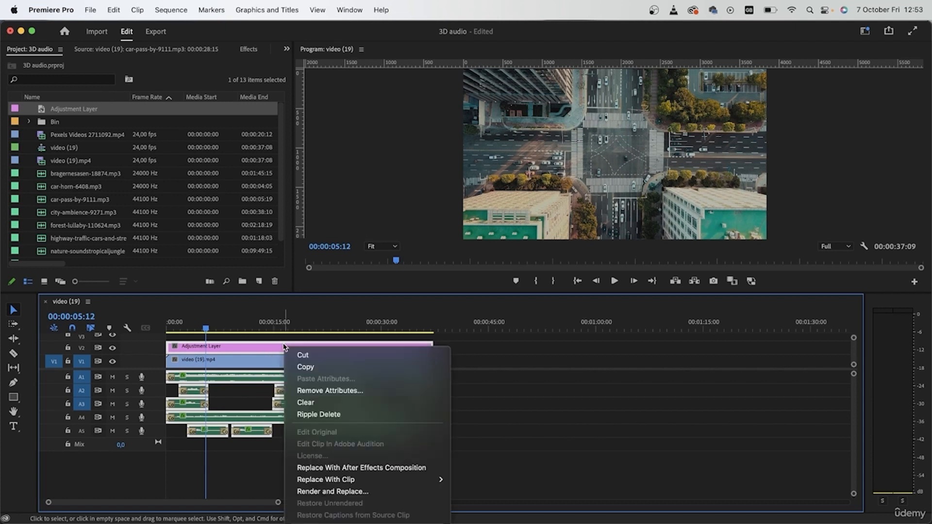
{"action": "scroll", "coordinate": [378, 442], "scroll_direction": "down", "scroll_amount": 8}
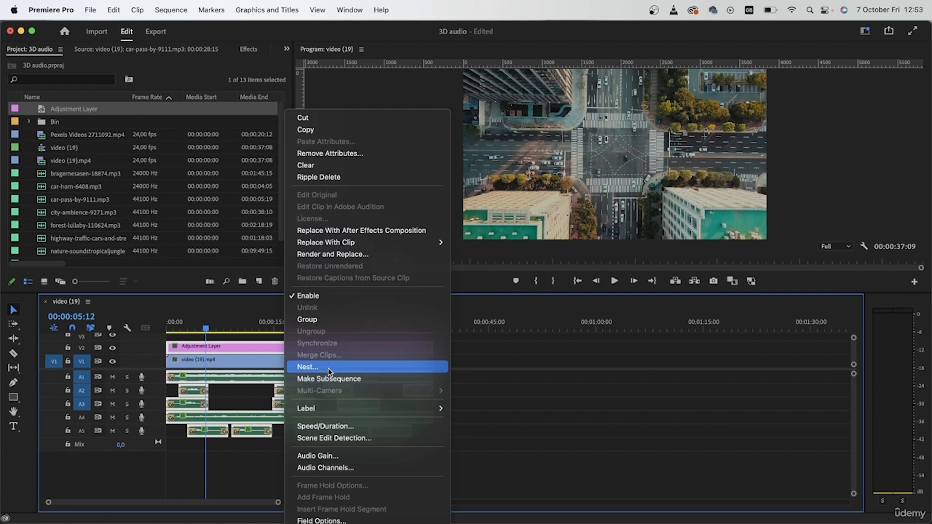
{"action": "left_click", "coordinate": [329, 368]}
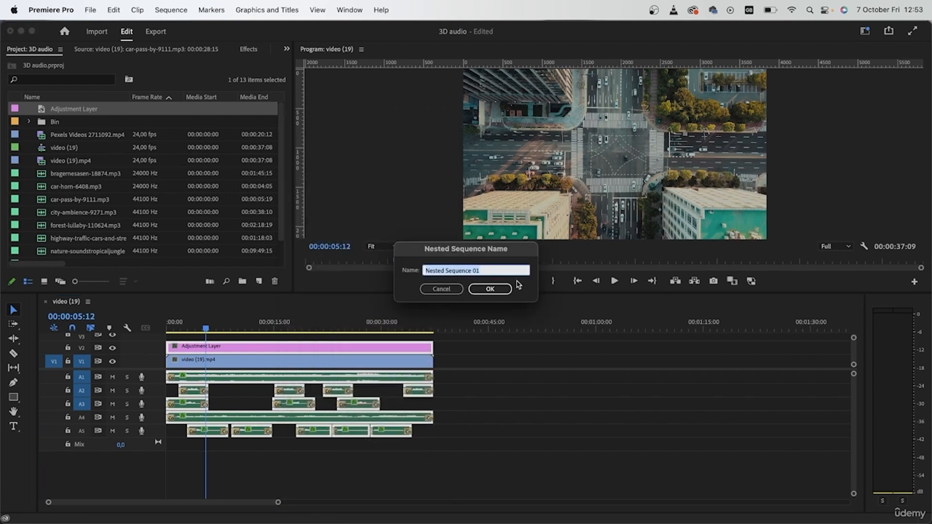
{"action": "type", "text": "audios"}
{"action": "key", "text": "Return"}
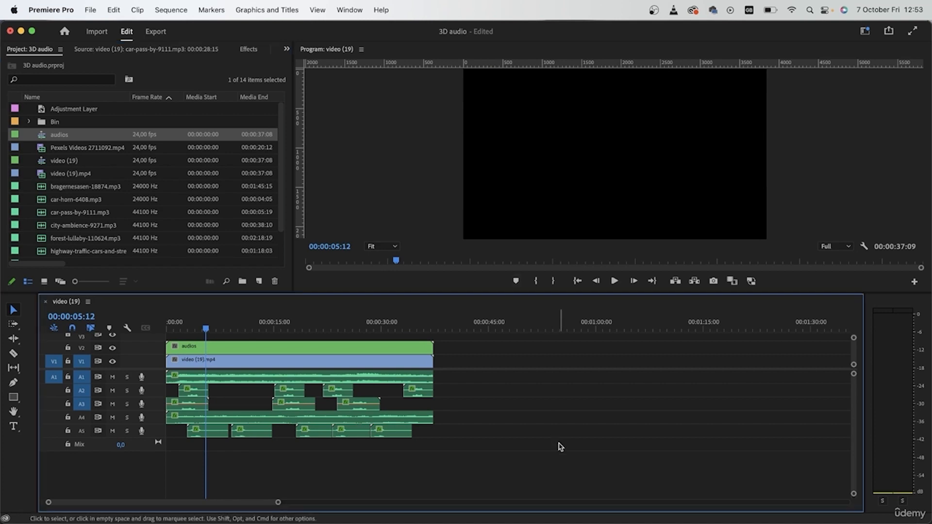
- Delete the nested audio pieces from A1 to A5 and the audios video clip from V2
{"action": "left_click_drag", "start_coordinate": [517, 469], "coordinate": [165, 376]}
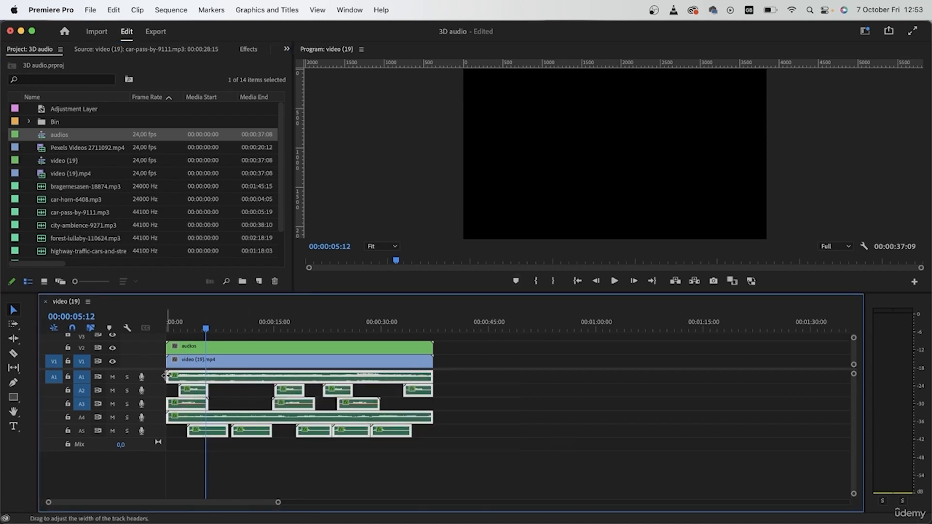
{"action": "key", "text": "Delete"}
{"action": "left_click", "coordinate": [248, 347]}
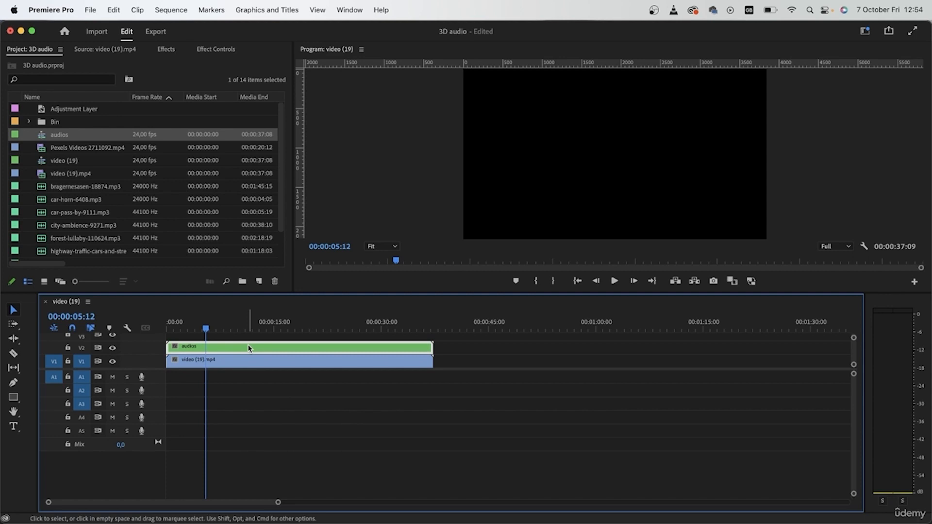
{"action": "key", "text": "Delete"}
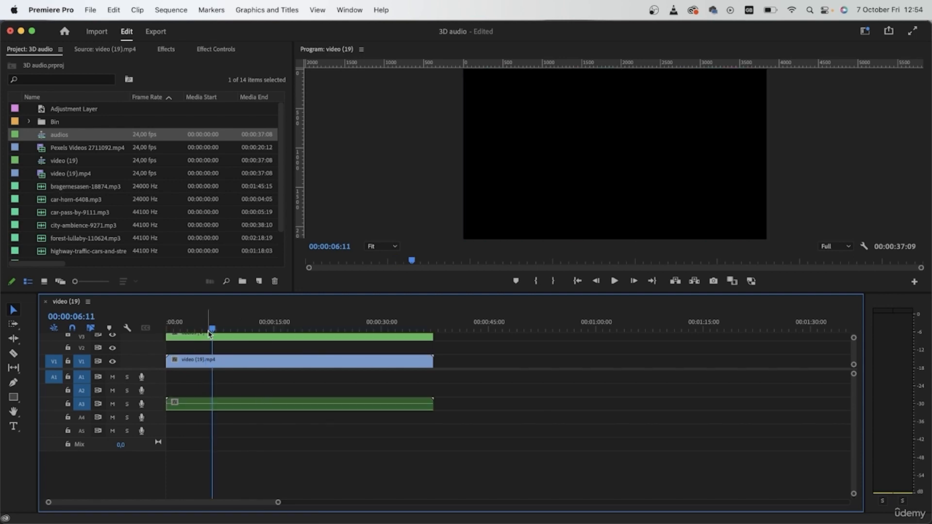
- Keep only the audio of the re-added audios sequence, move it to A1 under the video, and play it
{"action": "left_click_drag", "start_coordinate": [239, 337], "coordinate": [240, 348]}
{"action": "left_click", "coordinate": [361, 463]}
{"action": "left_click", "coordinate": [290, 344]}
{"action": "key", "text": "Delete"}
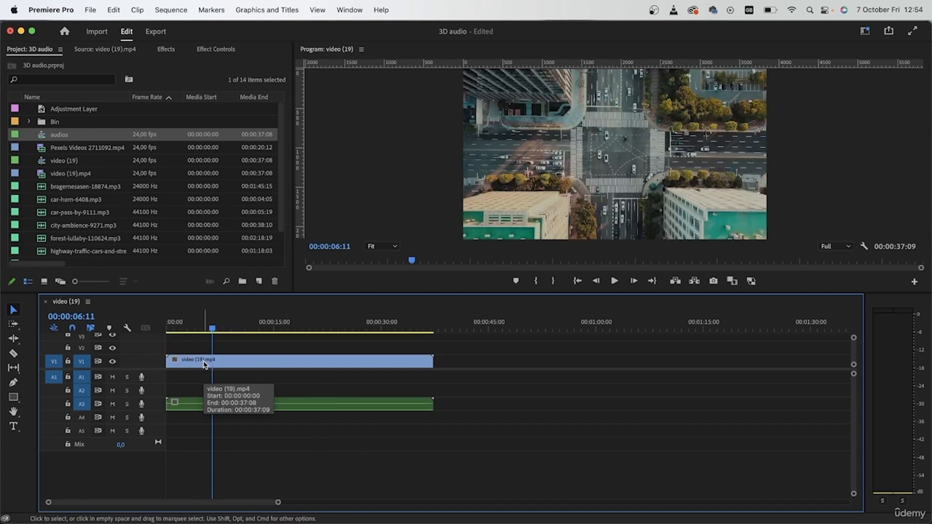
{"action": "left_click_drag", "start_coordinate": [238, 404], "coordinate": [254, 383]}
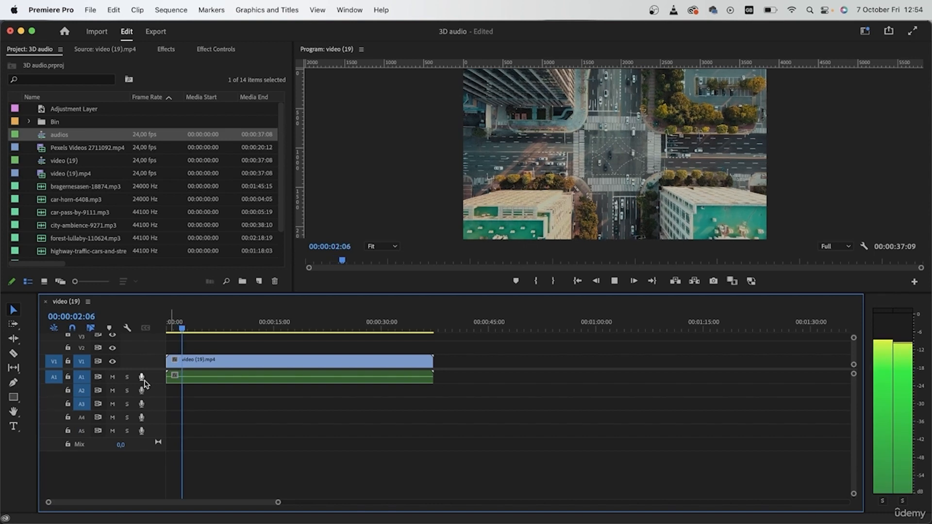
{"action": "key", "text": "space"}
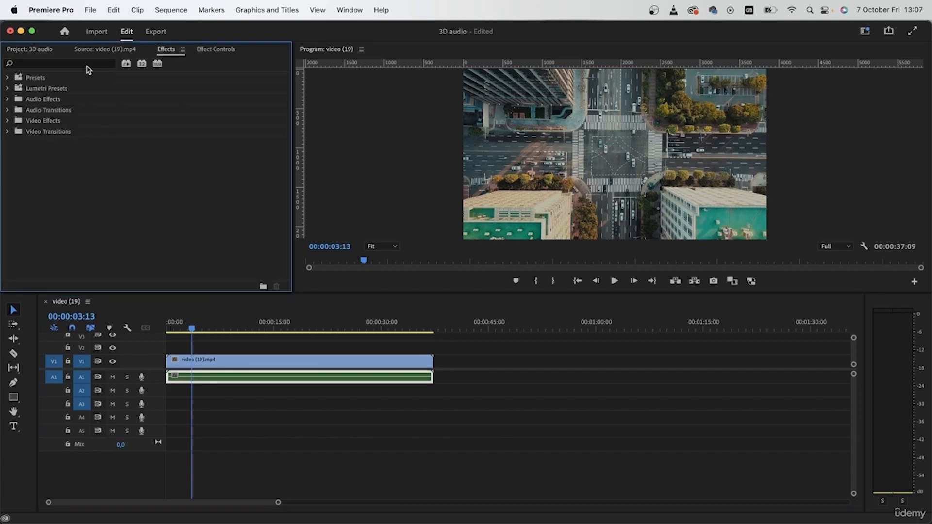
- Apply the Lowpass audio effect to the audios clip on A1 and show its effect settings
{"action": "left_click", "coordinate": [86, 66]}
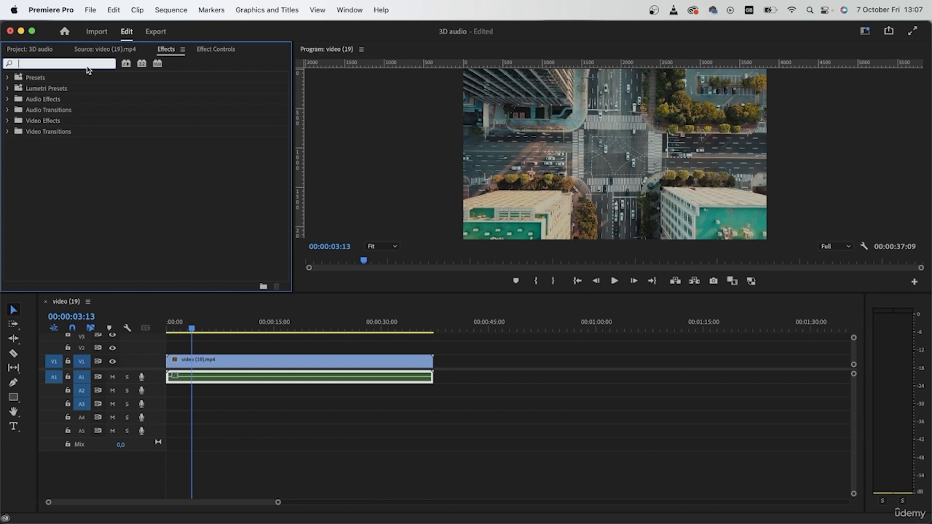
{"action": "type", "text": "low"}
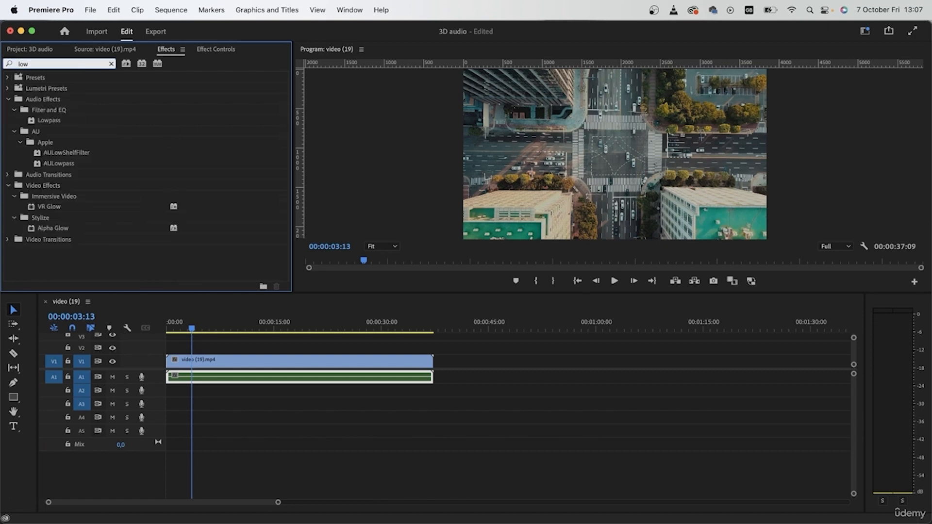
{"action": "left_click", "coordinate": [73, 122]}
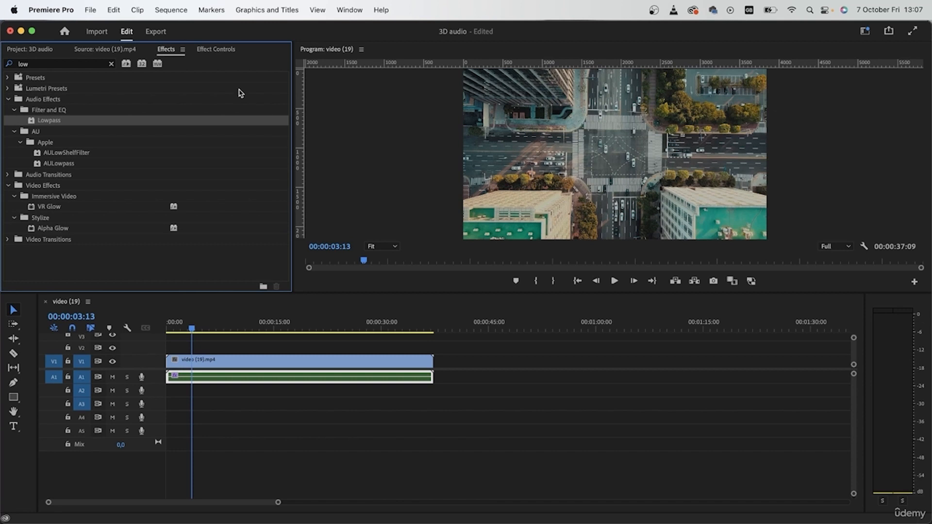
{"action": "left_click", "coordinate": [221, 50]}
{"action": "left_click", "coordinate": [293, 400]}
{"action": "left_click", "coordinate": [252, 377]}
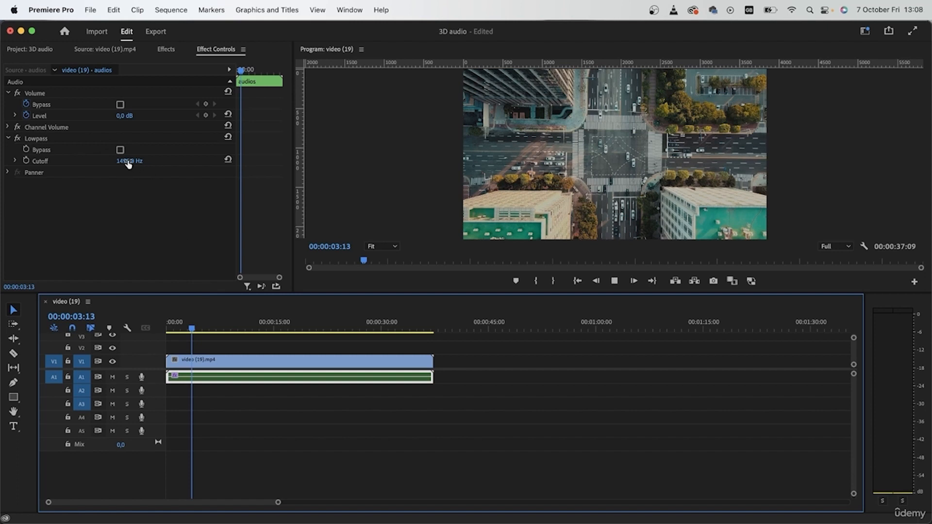
- Set the Lowpass cutoff to 7936.8 Hz and audition the clip from about 1 s
{"action": "key", "text": "space"}
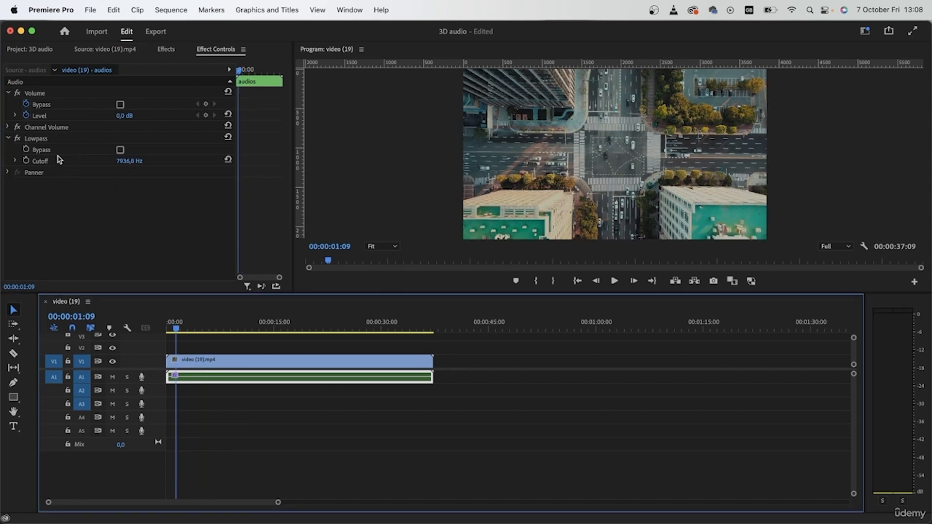
{"action": "key", "text": "space"}
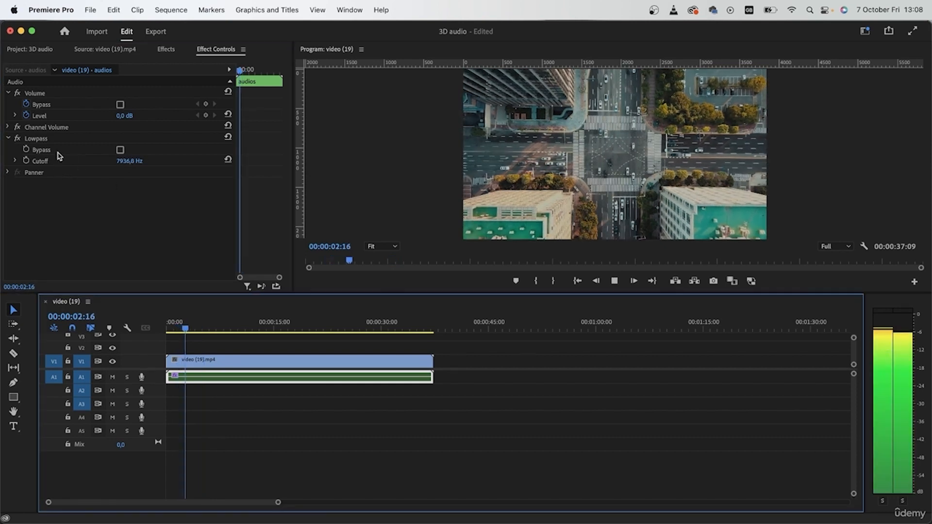
{"action": "key", "text": "space"}
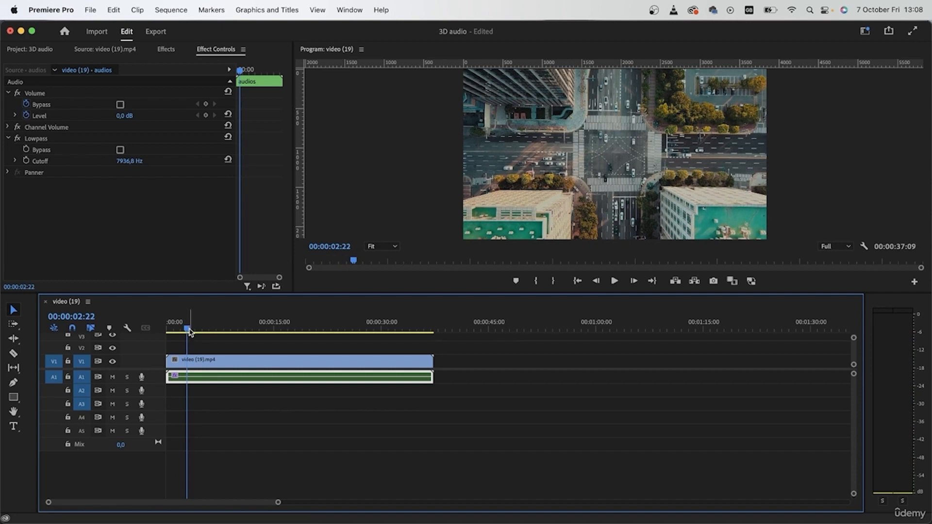
- Keyframe the Lowpass cutoff at 00:00:32:20, add a 500 Hz keyframe at 00:00:02:03, and play from the start
{"action": "left_click_drag", "start_coordinate": [189, 332], "coordinate": [401, 354]}
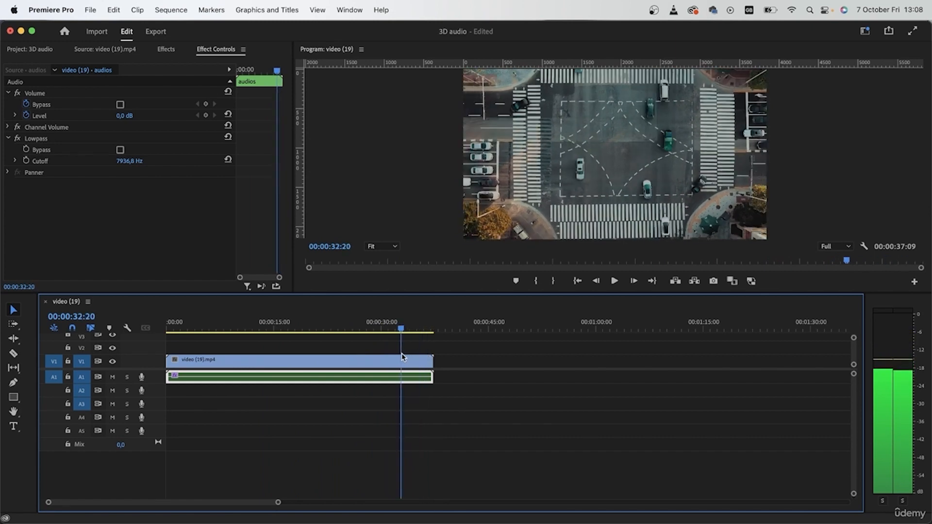
{"action": "left_click", "coordinate": [26, 160]}
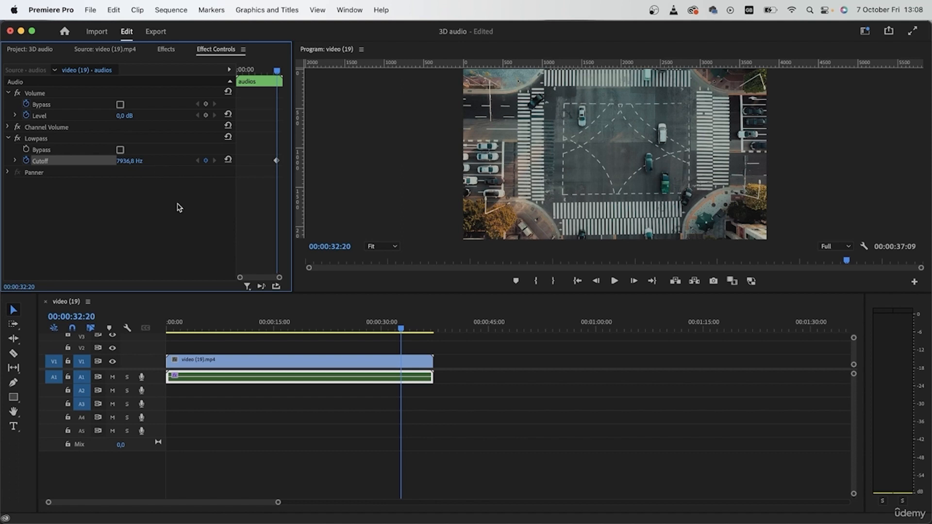
{"action": "left_click_drag", "start_coordinate": [401, 328], "coordinate": [181, 333]}
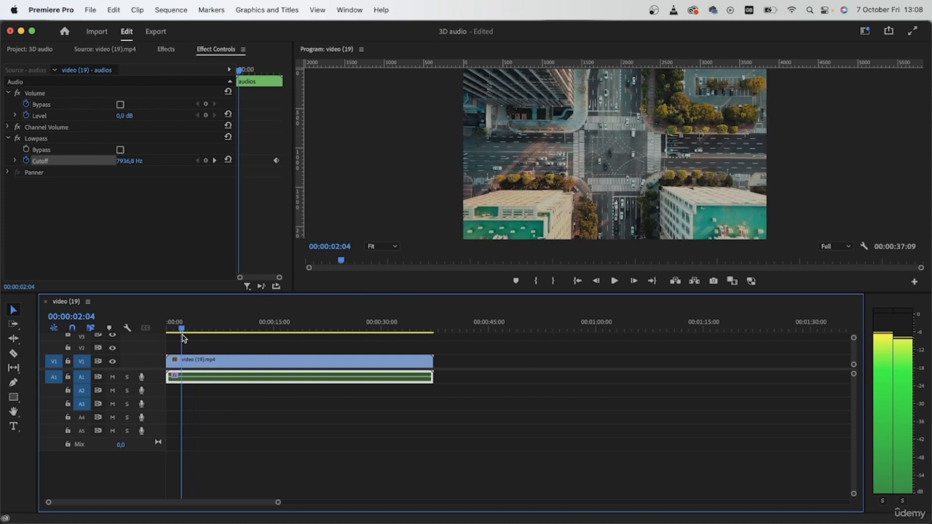
{"action": "left_click", "coordinate": [125, 162]}
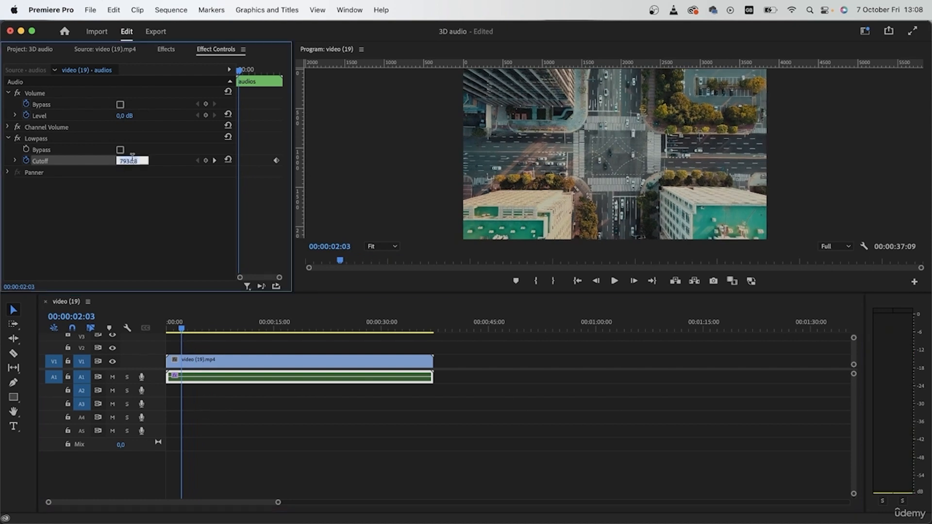
{"action": "type", "text": "500"}
{"action": "key", "text": "Return"}
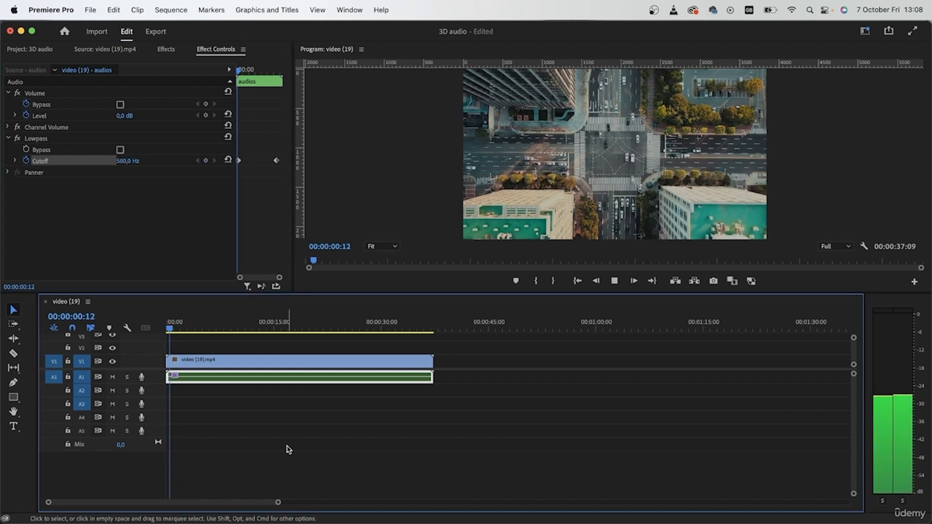
{"action": "left_click", "coordinate": [287, 446]}
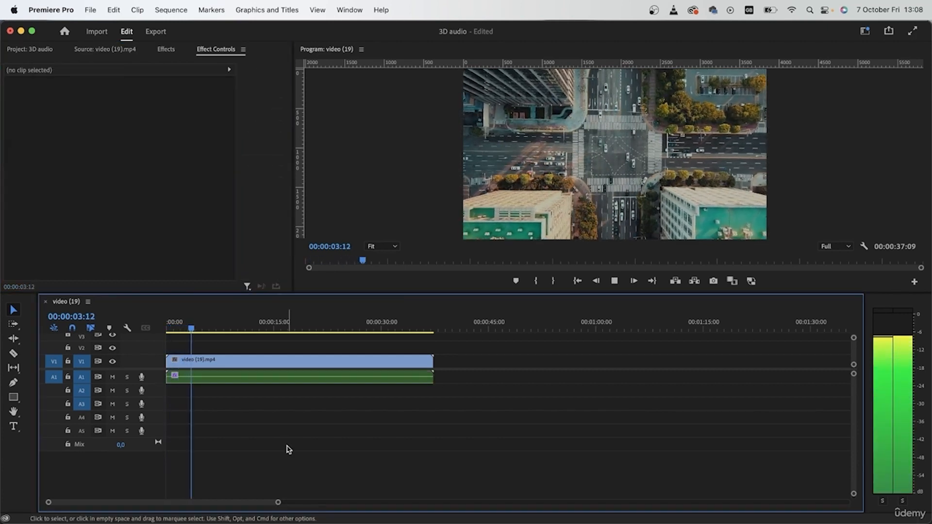
- Set the Lowpass cutoff keyframe at 00:00:02:03 to 1500 Hz and play the audios clip
{"action": "left_click", "coordinate": [244, 378]}
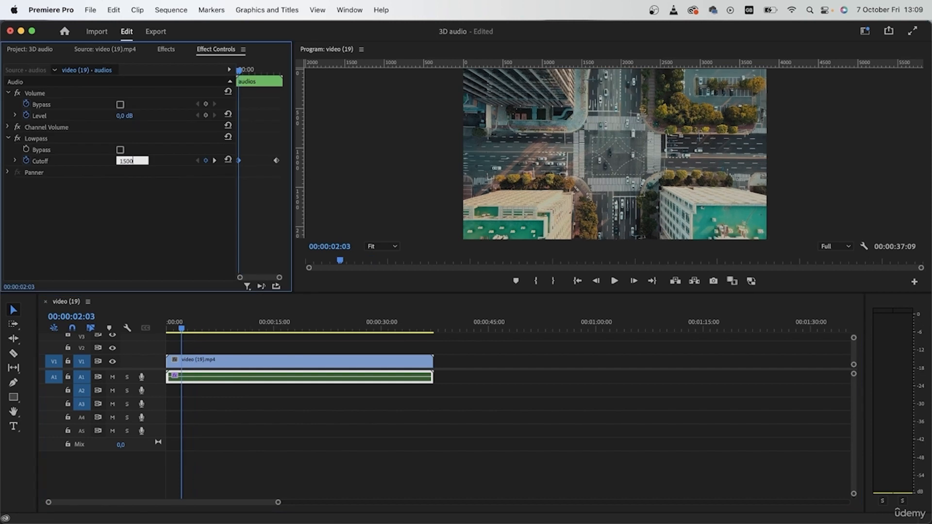
{"action": "key", "text": "Return"}
{"action": "key", "text": "space"}
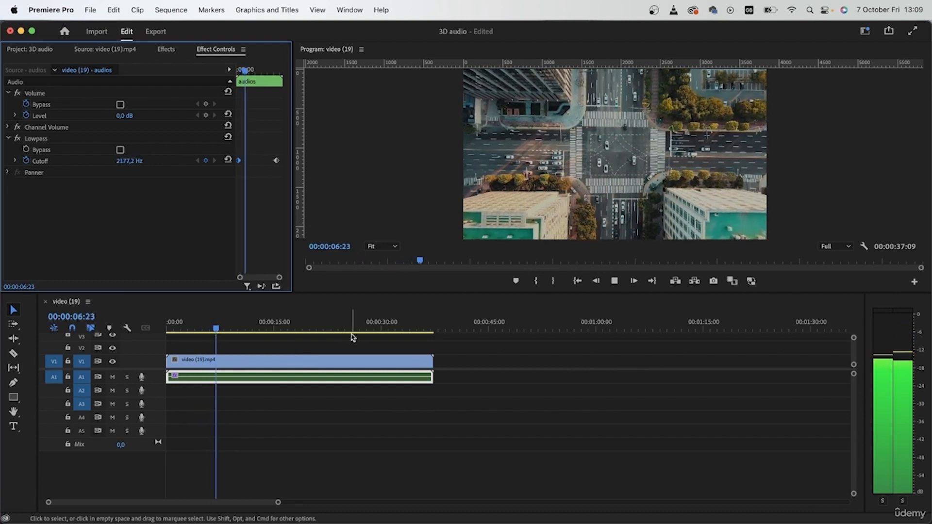
- Apply the Volume audio effect to the audios clip on A1 and keyframe its Level at 00:00:32:13
{"action": "key", "text": "space"}
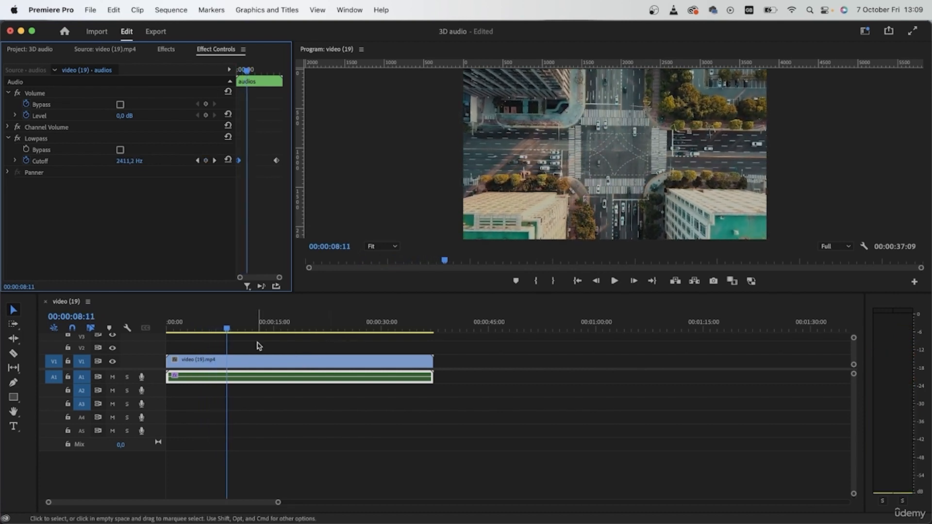
{"action": "left_click_drag", "start_coordinate": [259, 331], "coordinate": [393, 330]}
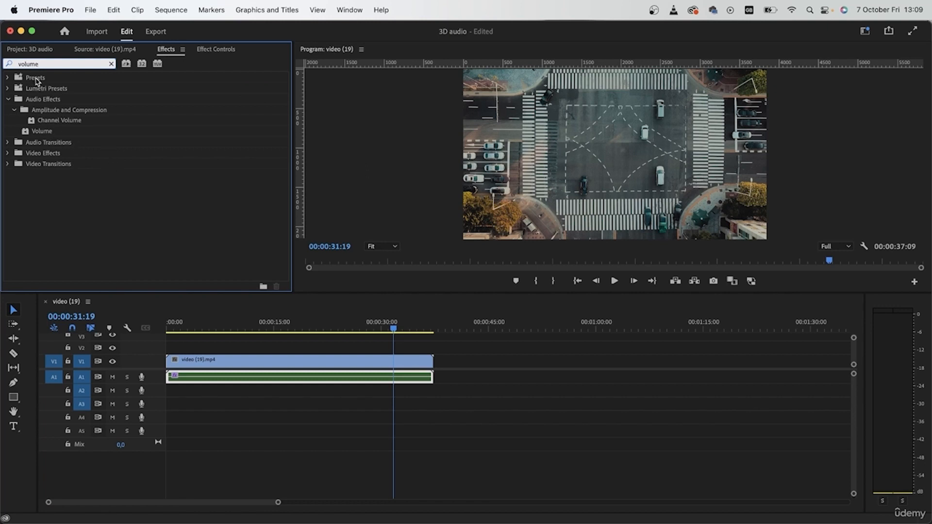
{"action": "left_click_drag", "start_coordinate": [43, 131], "coordinate": [285, 384]}
{"action": "left_click", "coordinate": [229, 54]}
{"action": "left_click_drag", "start_coordinate": [343, 326], "coordinate": [399, 350]}
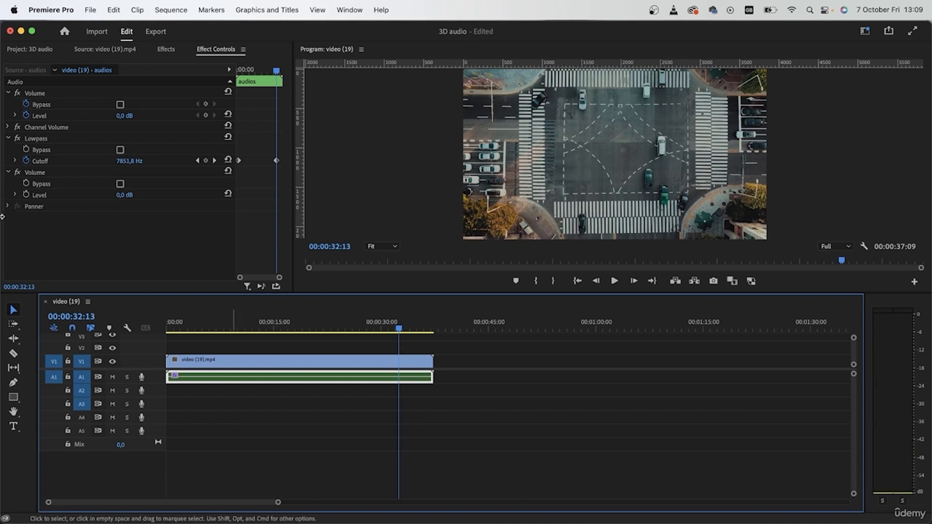
{"action": "left_click", "coordinate": [26, 195]}
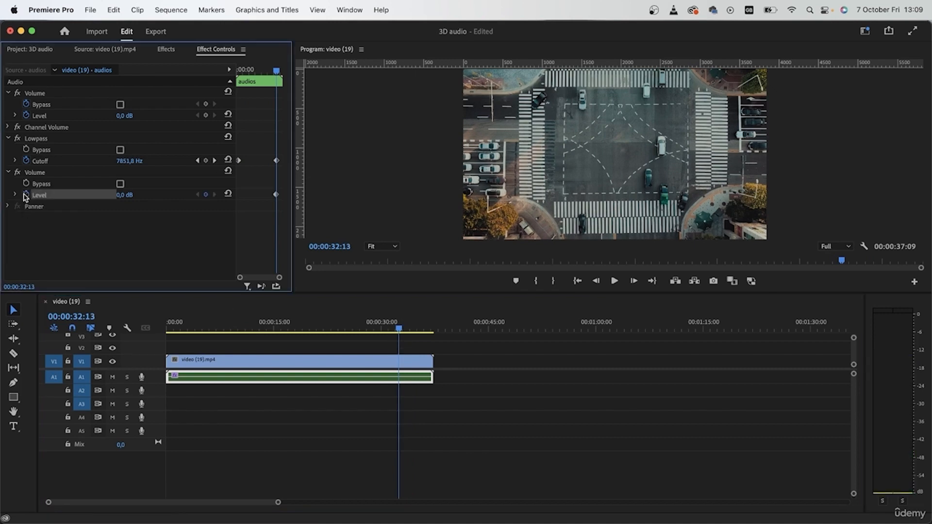
- Add a -10 dB Level keyframe to the new Volume effect at 00:00:01:10 and play from there
{"action": "left_click_drag", "start_coordinate": [398, 329], "coordinate": [195, 340]}
{"action": "left_click", "coordinate": [125, 194]}
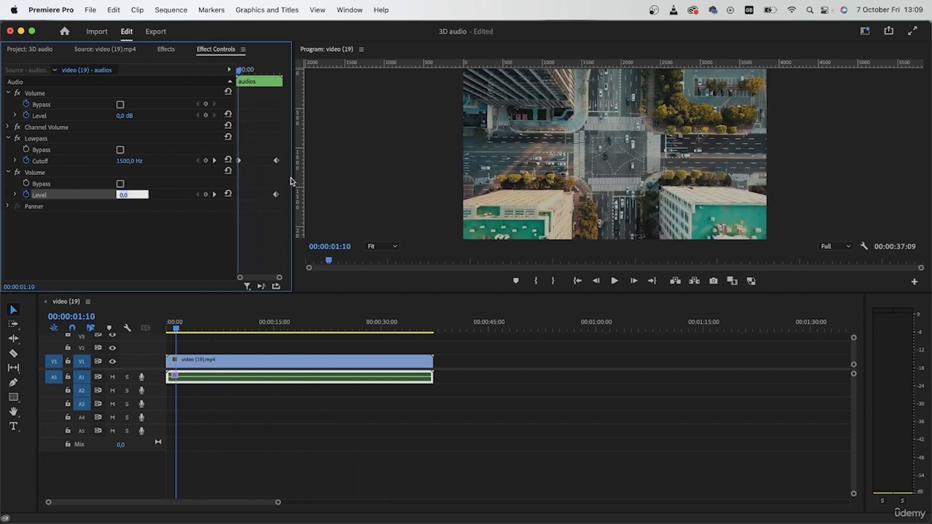
{"action": "type", "text": "-10"}
{"action": "key", "text": "Return"}
{"action": "key", "text": "space"}
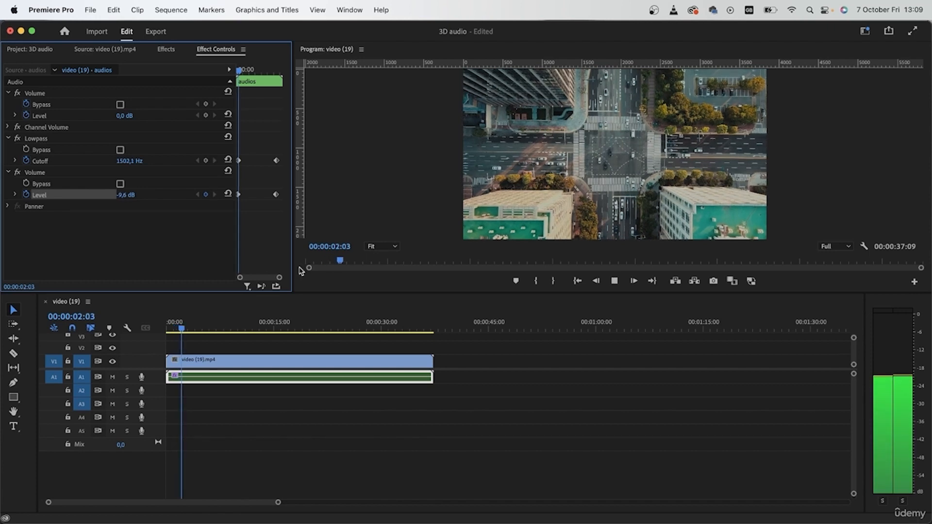
{"action": "key", "text": "space"}
- Lower the Volume effect's Level keyframe at 00:00:01:10 further, audition the opening, and scrub ahead to 00:00:35:01
{"action": "left_click", "coordinate": [132, 194]}
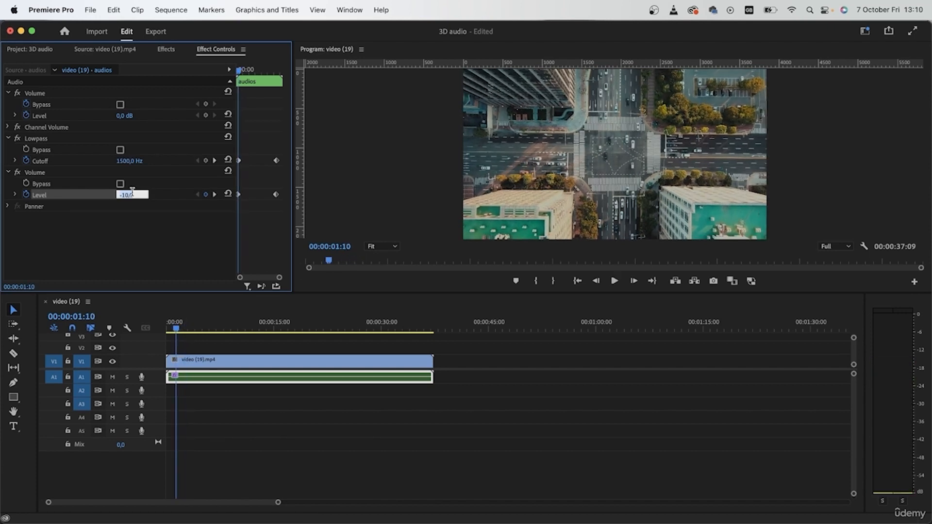
{"action": "key", "text": "space"}
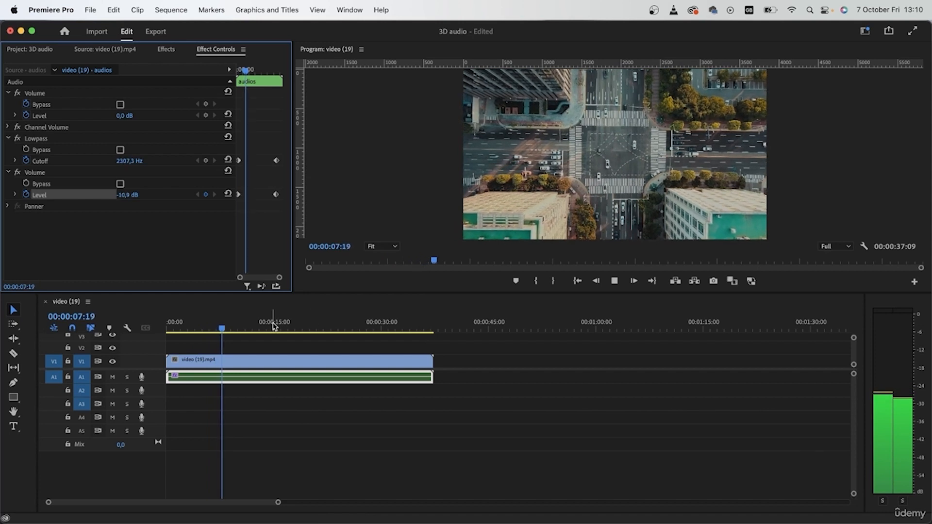
{"action": "key", "text": "space"}
{"action": "left_click_drag", "start_coordinate": [245, 326], "coordinate": [416, 347]}
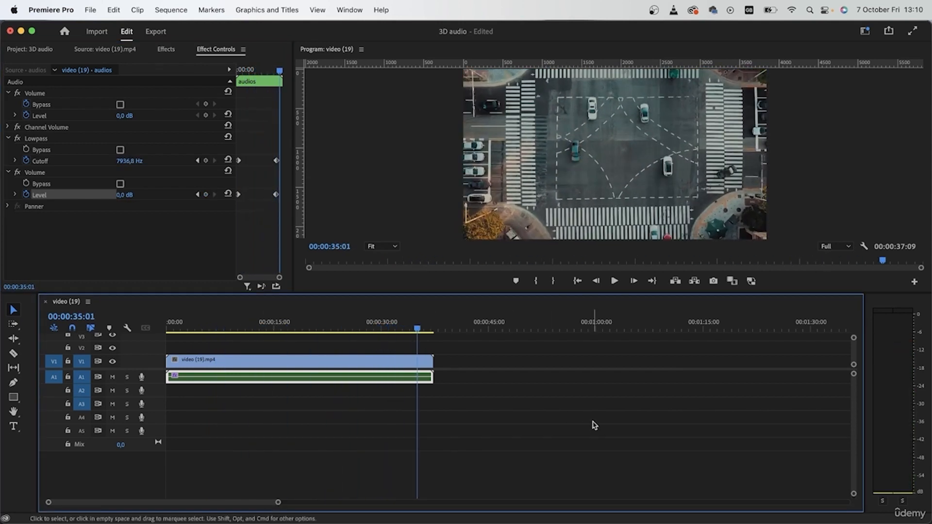
- Search the effects for "rever" and apply Surround Reverb to the audios clip on A1
{"action": "left_click", "coordinate": [595, 426]}
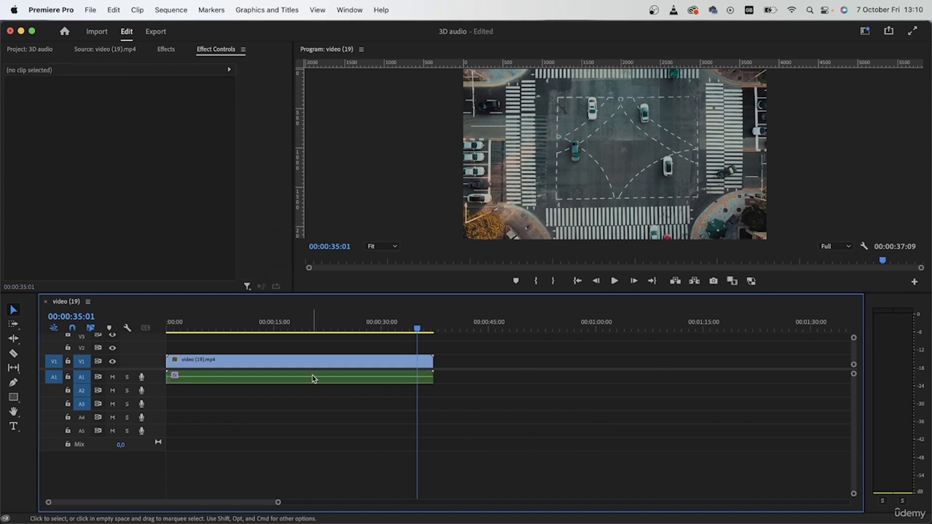
{"action": "left_click", "coordinate": [340, 382]}
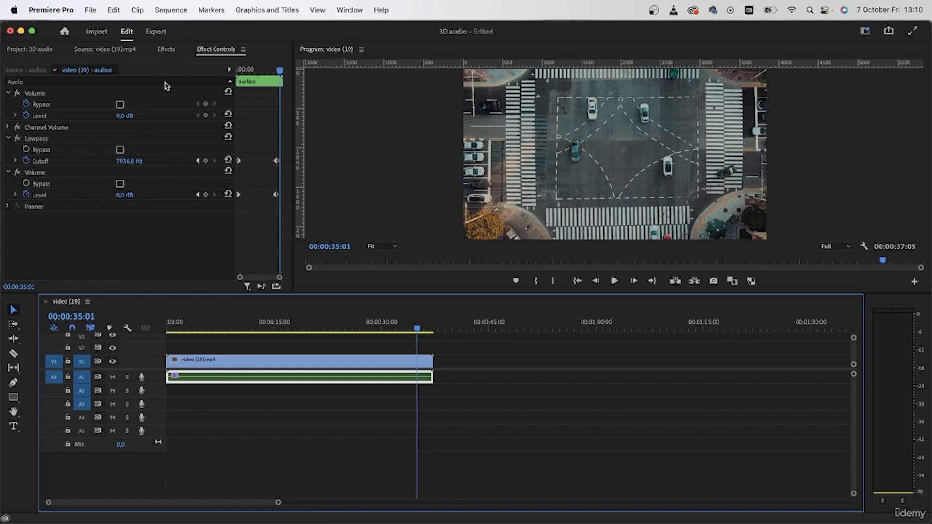
{"action": "left_click", "coordinate": [166, 49]}
{"action": "left_click", "coordinate": [112, 64]}
{"action": "left_click", "coordinate": [88, 65]}
{"action": "type", "text": "rever"}
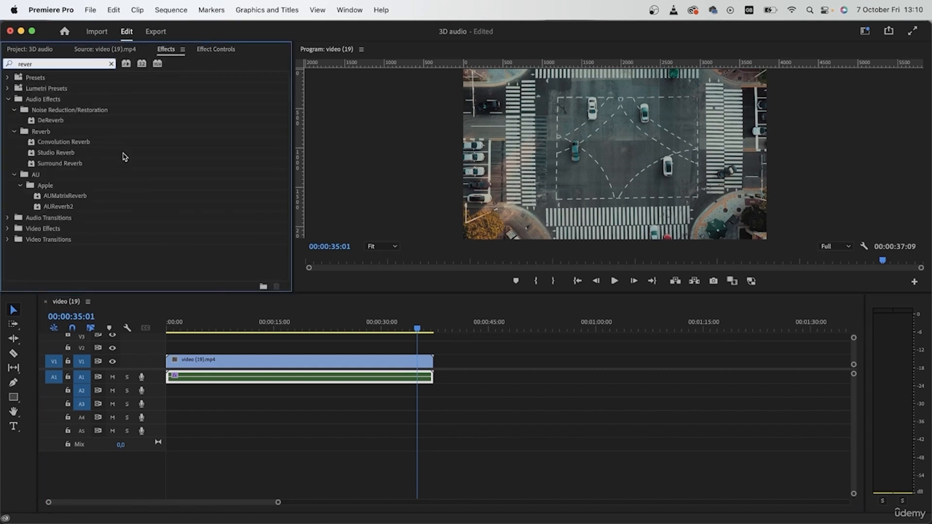
{"action": "left_click_drag", "start_coordinate": [74, 164], "coordinate": [364, 373]}
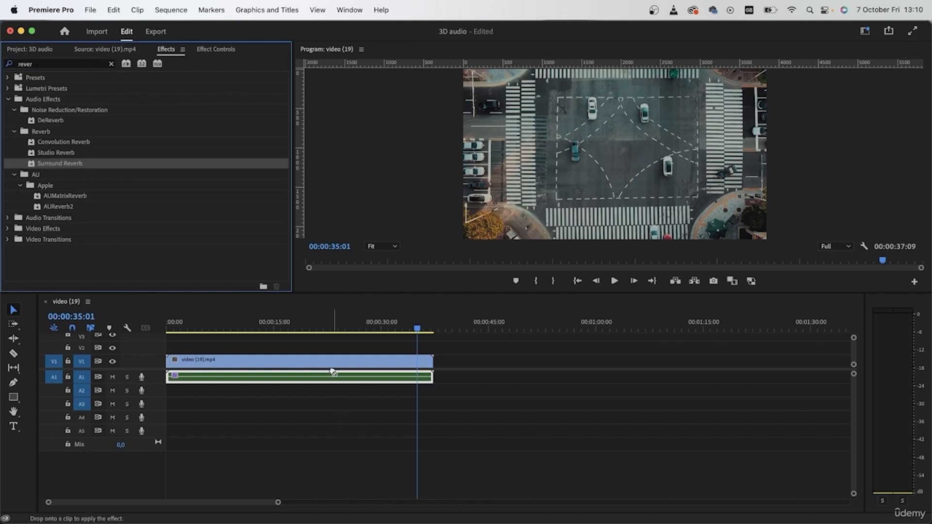
- Load The Great Outdoors preset in the clip's Surround Reverb editor and play from 00:00:21:02
{"action": "left_click_drag", "start_coordinate": [416, 329], "coordinate": [122, 343]}
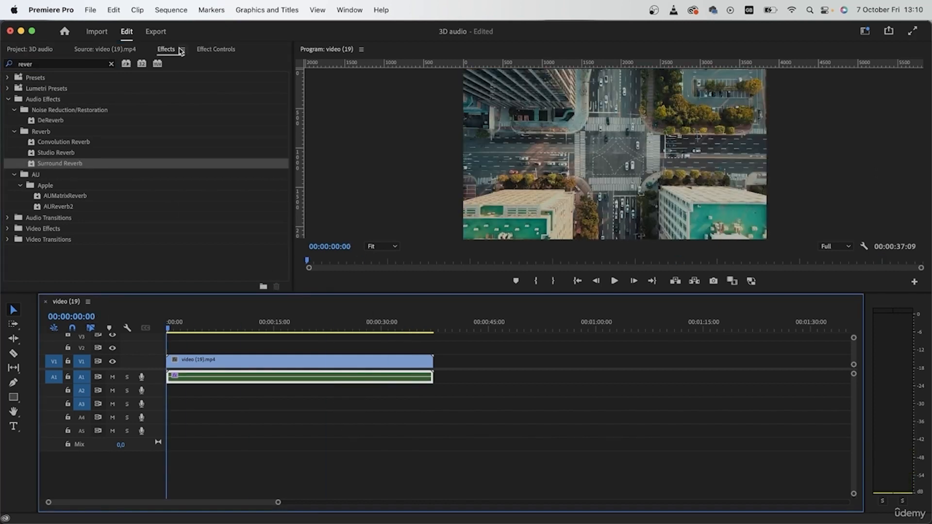
{"action": "left_click", "coordinate": [219, 50]}
{"action": "left_click", "coordinate": [194, 329]}
{"action": "left_click", "coordinate": [238, 196]}
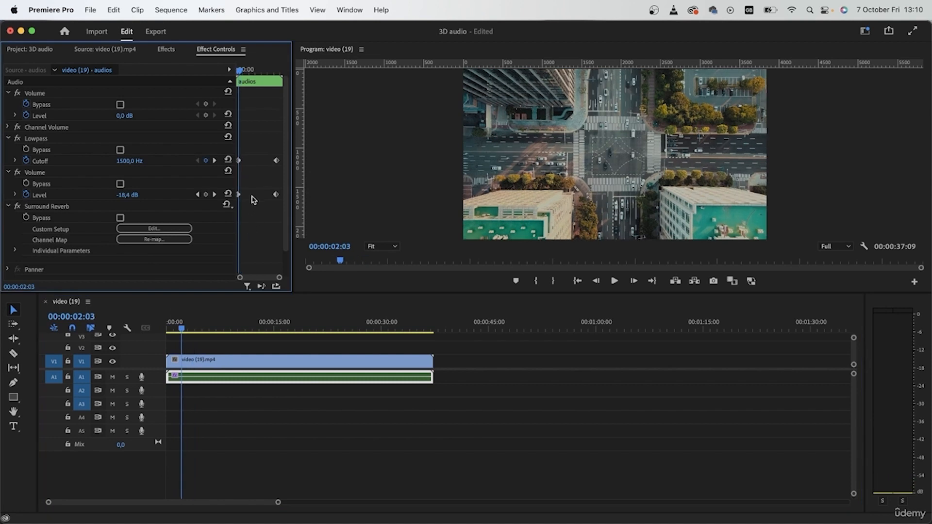
{"action": "left_click", "coordinate": [153, 231]}
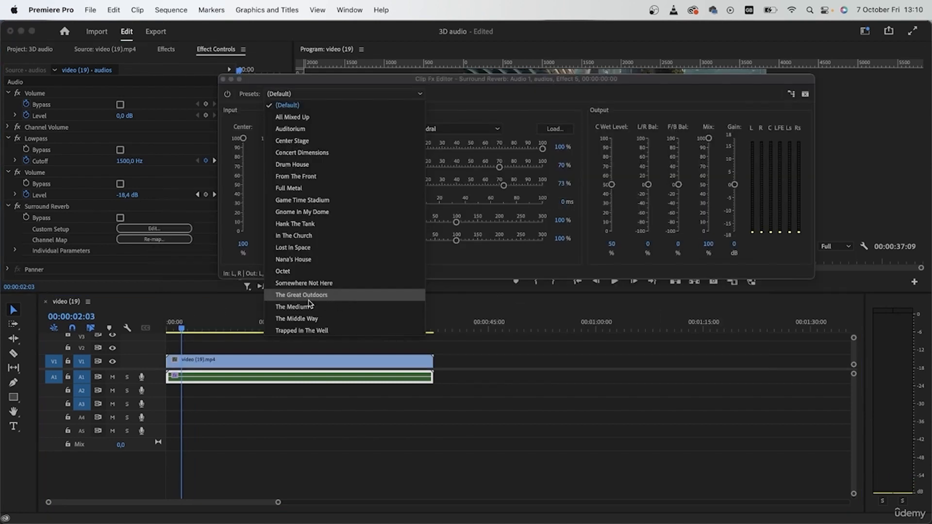
{"action": "left_click", "coordinate": [307, 297]}
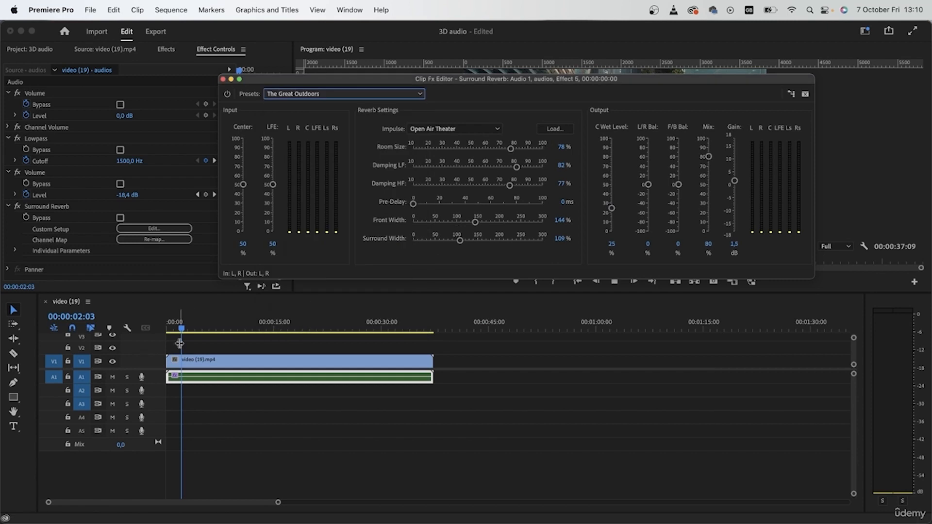
{"action": "left_click", "coordinate": [318, 331]}
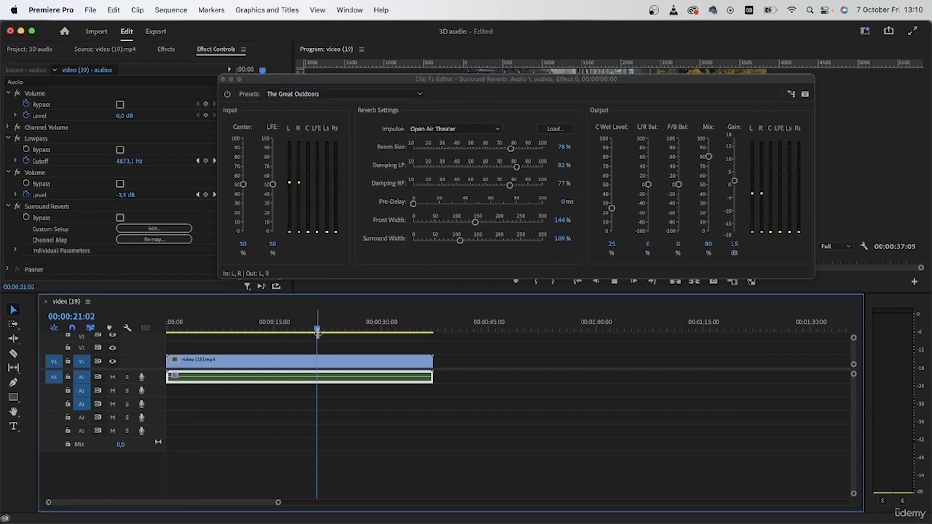
- Set the Surround Reverb impulse to Open Air Stadium, with Room Size 85%, Damping LF 71% and Surround Width 212%
{"action": "left_click", "coordinate": [475, 130]}
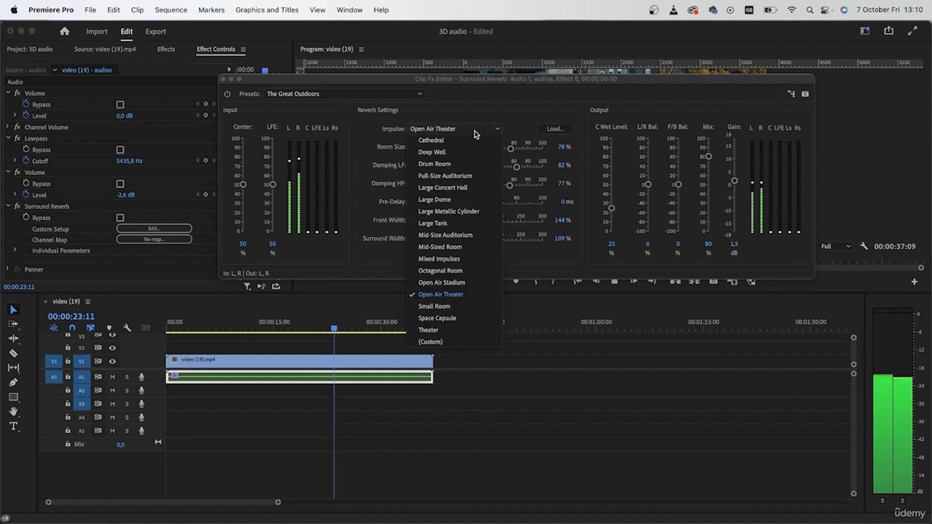
{"action": "left_click", "coordinate": [465, 284]}
{"action": "left_click_drag", "start_coordinate": [514, 153], "coordinate": [498, 169]}
{"action": "left_click_drag", "start_coordinate": [459, 240], "coordinate": [504, 240]}
- Play from 00:00:26:03, reduce the Surround Reverb's Surround Width to 120%, and close its editor
{"action": "left_click", "coordinate": [353, 328]}
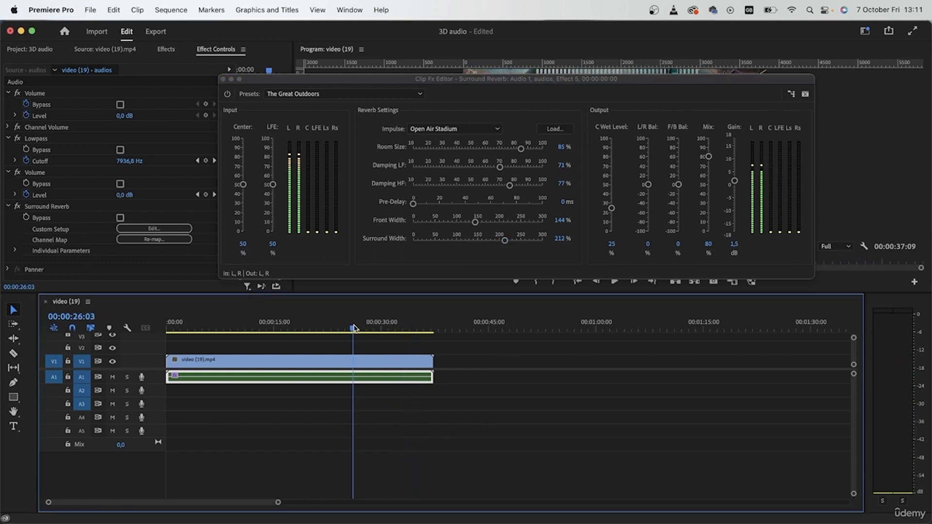
{"action": "key", "text": "space"}
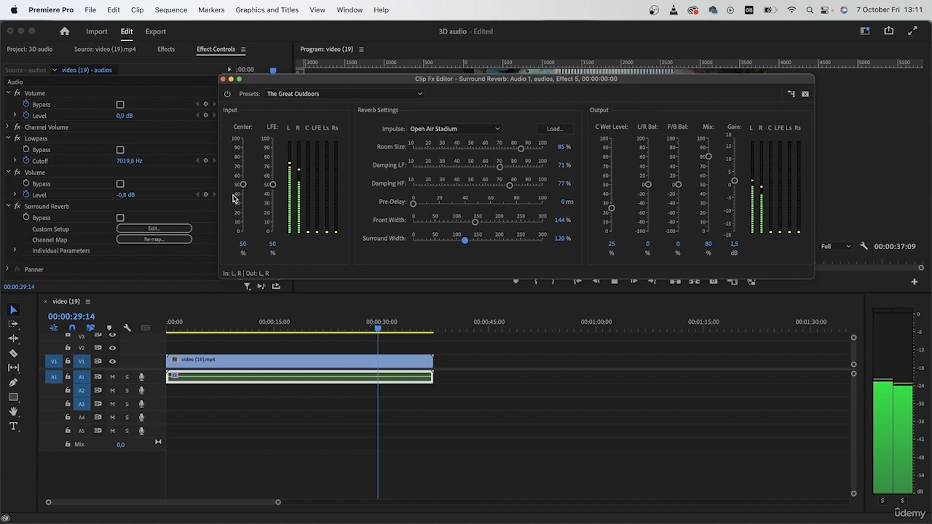
{"action": "key", "text": "space"}
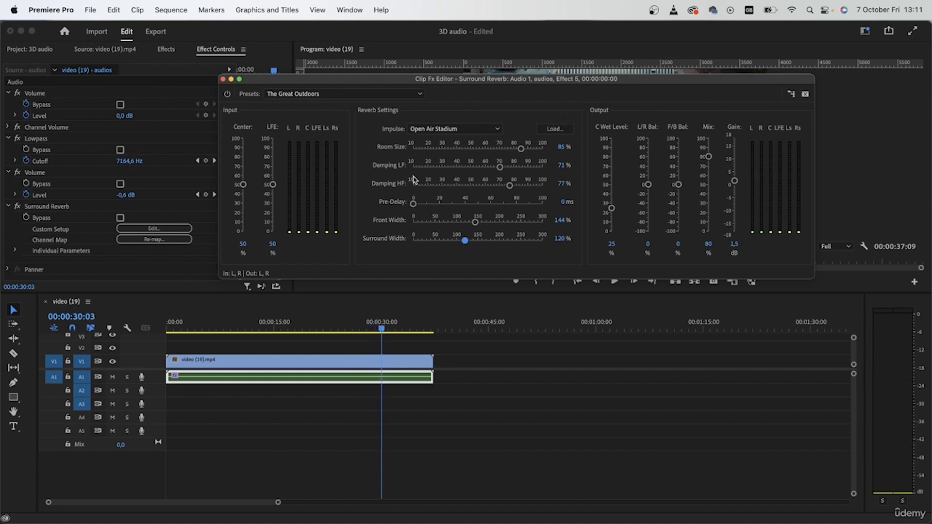
{"action": "left_click", "coordinate": [223, 79]}
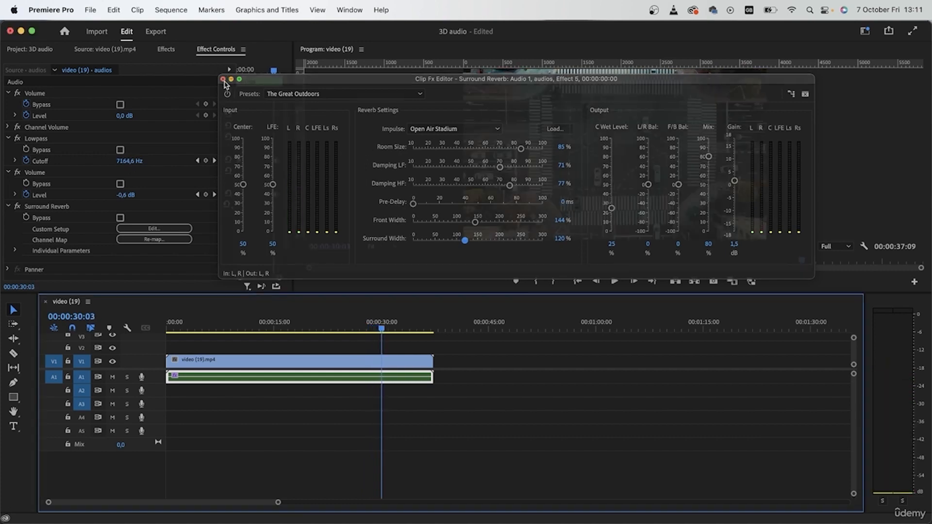
- Open the nested audios sequence at 00:00:13:08, solo track A1 and audition it, keeping V2 visible
{"action": "left_click_drag", "start_coordinate": [366, 322], "coordinate": [265, 322]}
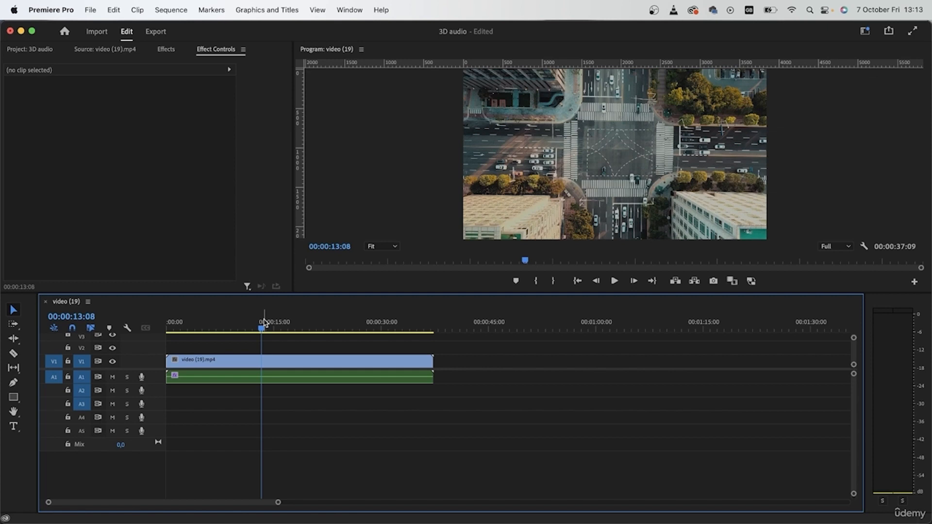
{"action": "double_click", "coordinate": [257, 377]}
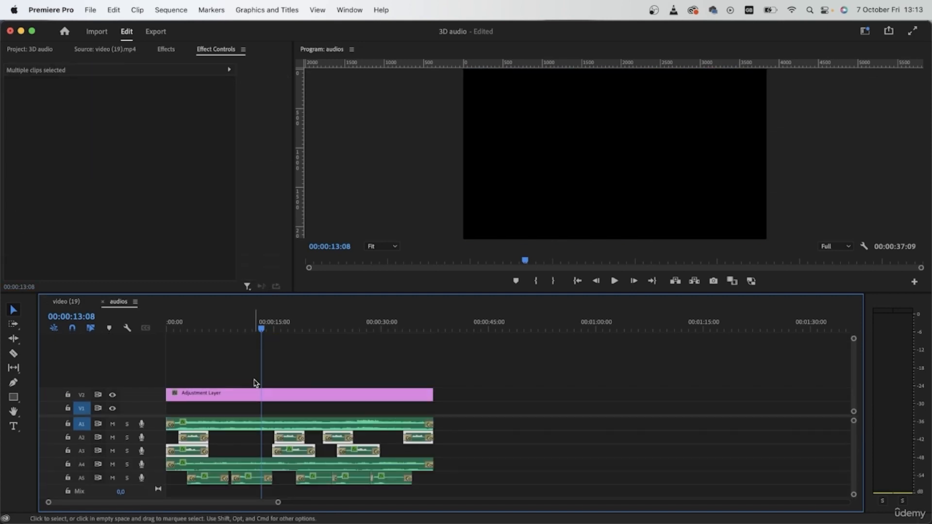
{"action": "left_click", "coordinate": [126, 424]}
{"action": "key", "text": "space"}
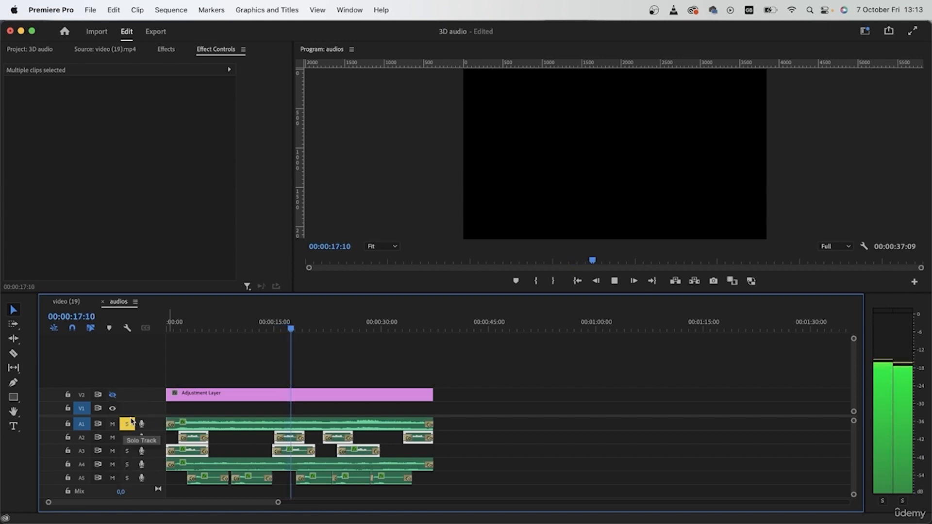
{"action": "left_click", "coordinate": [113, 395]}
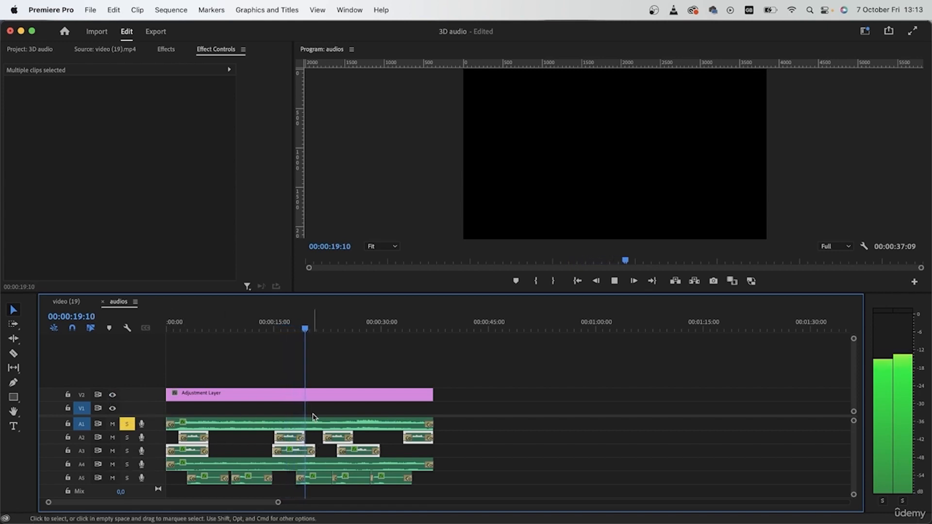
{"action": "key", "text": "space"}
- Return to the video (19) sequence, clear the clip selection, and move the playhead to 00:00:04:09
{"action": "left_click", "coordinate": [66, 301]}
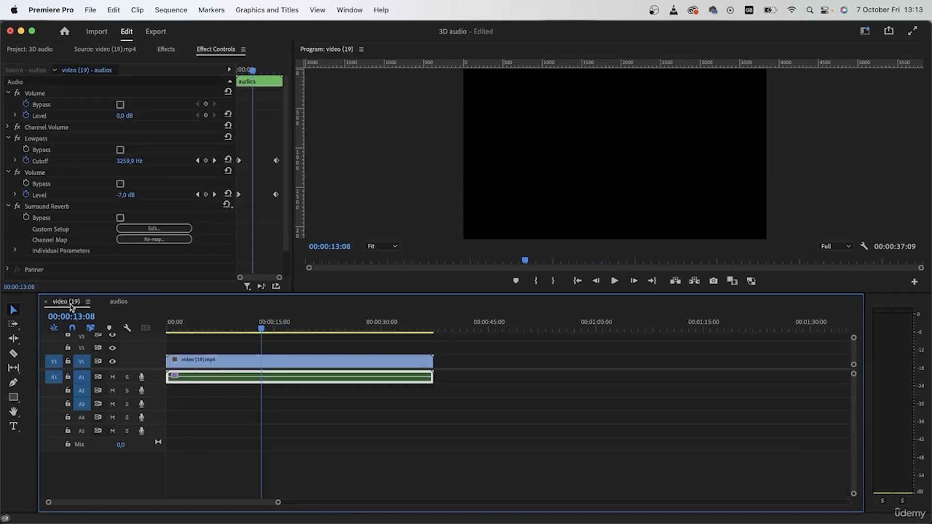
{"action": "left_click", "coordinate": [245, 433]}
{"action": "left_click_drag", "start_coordinate": [269, 324], "coordinate": [199, 327]}
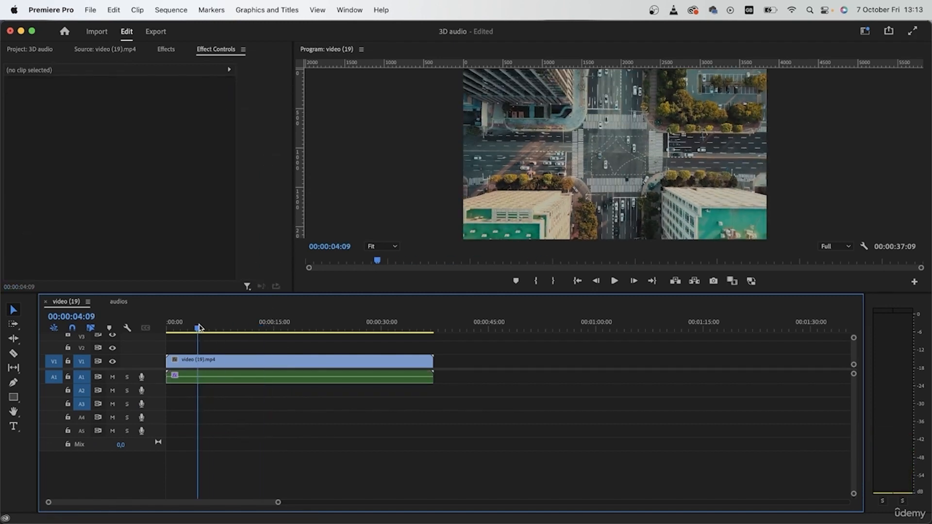